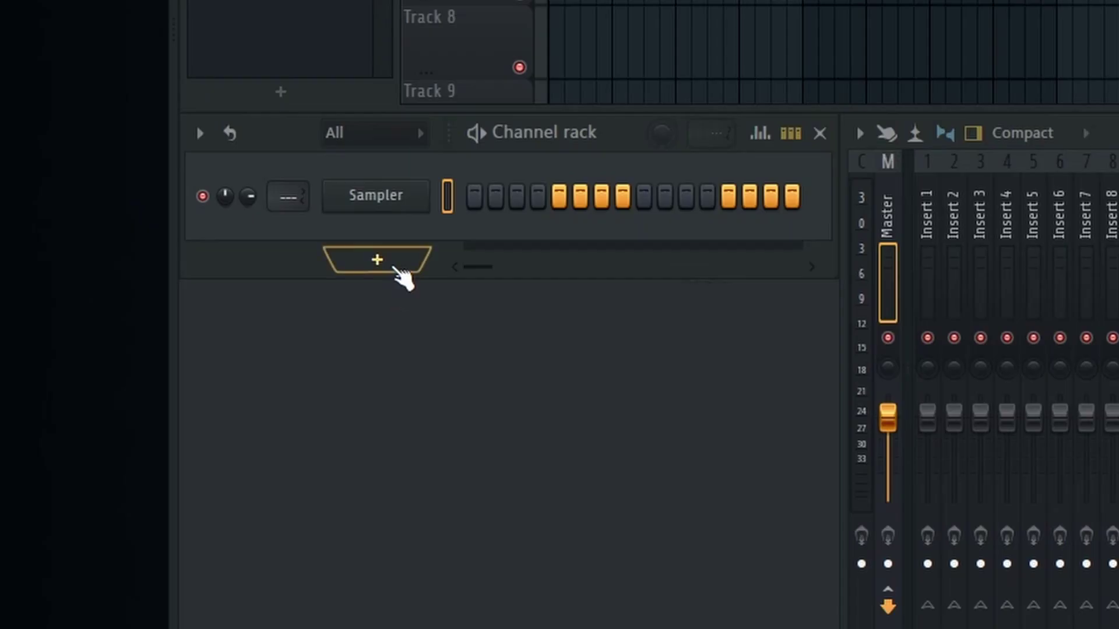
Add a Phase Plant instrument to the channel rack and insert a Wavetable generator in it
left_click(355, 431)
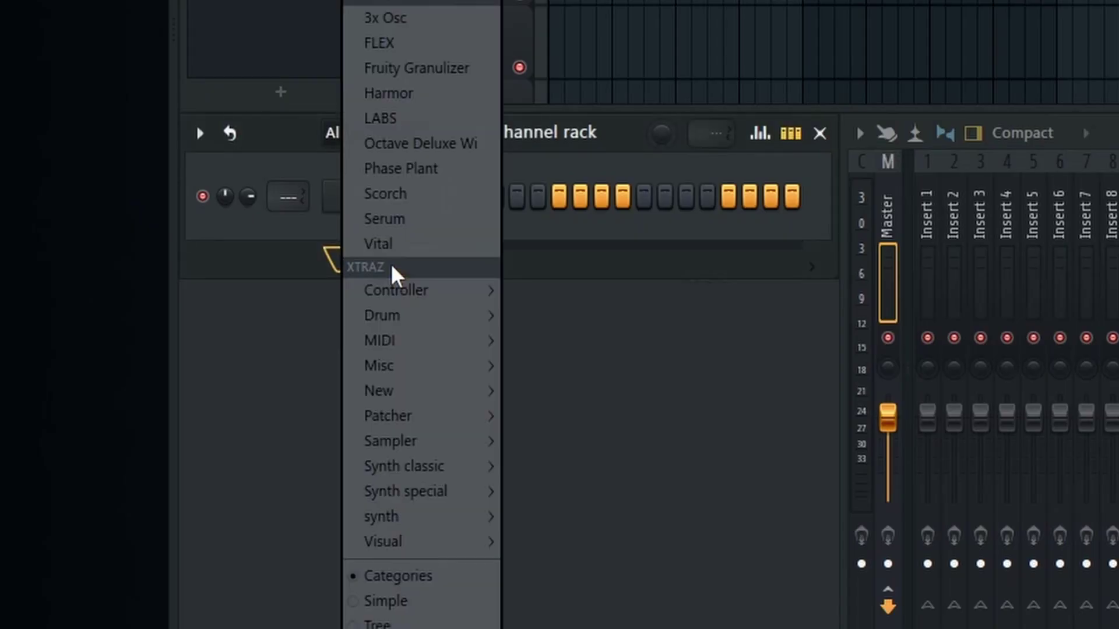
left_click(400, 175)
left_click(388, 242)
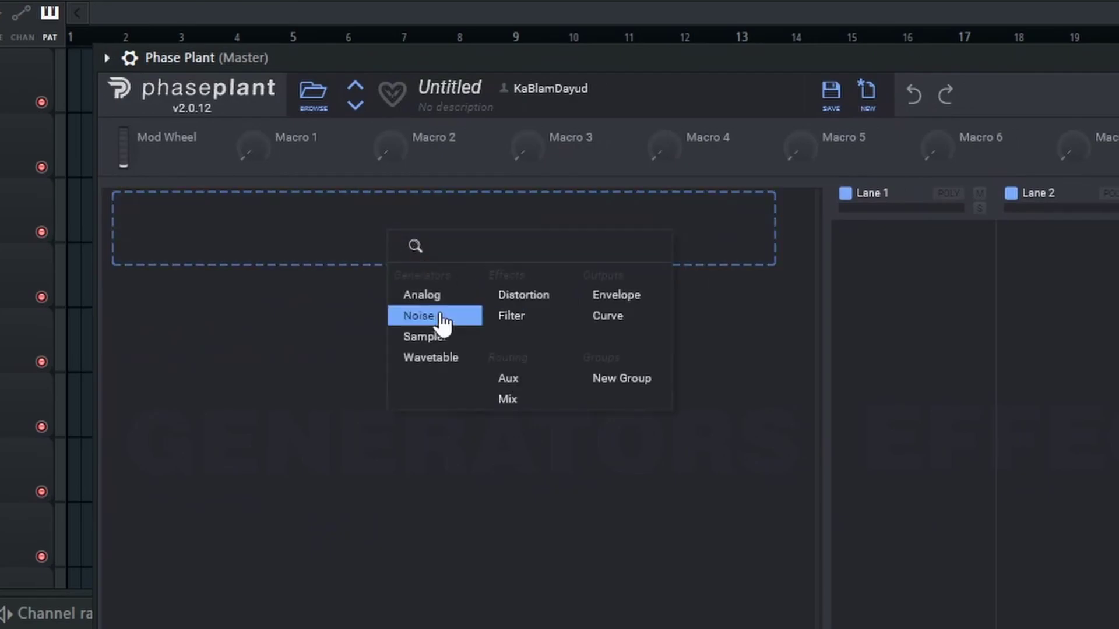
left_click(448, 367)
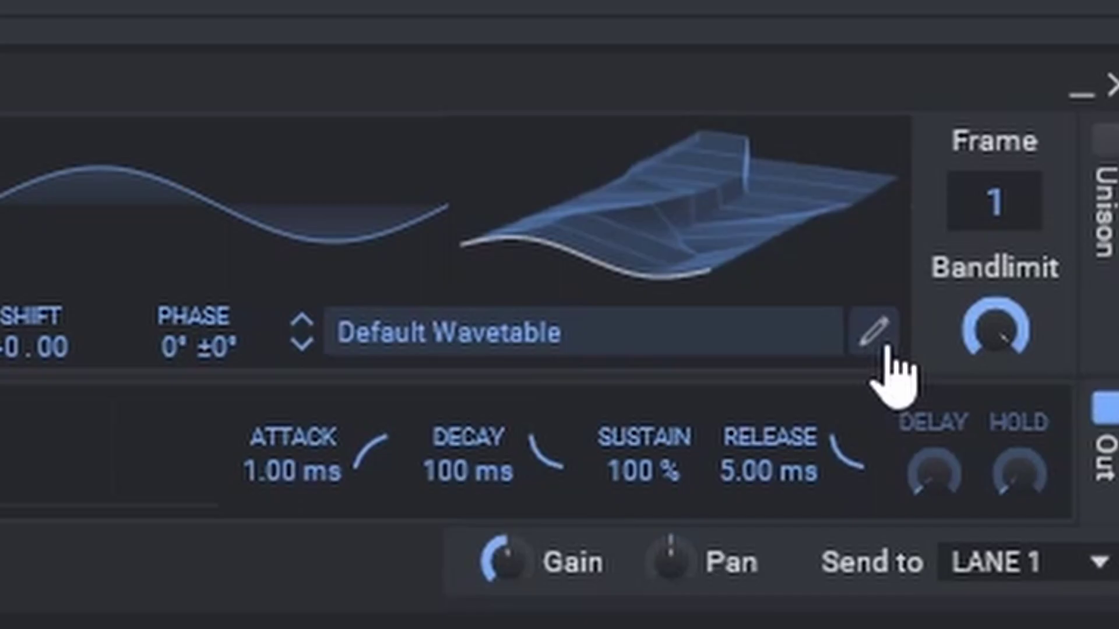
Bring up the Wavetable generator's waveform for editing and start a new blank wavetable
left_click(885, 347)
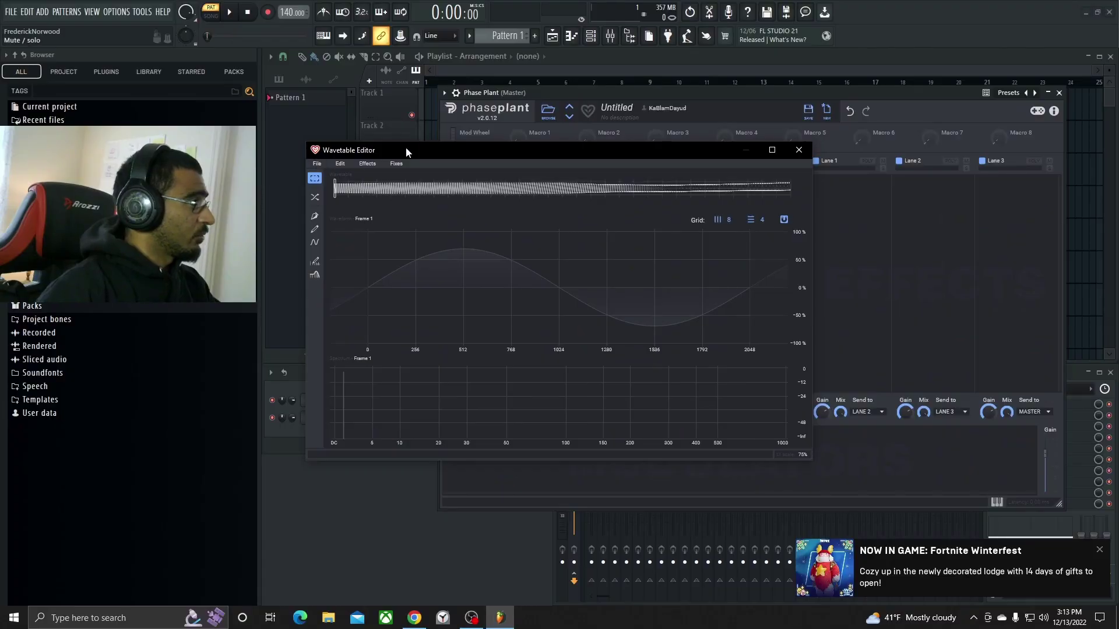
left_click_drag(406, 151, 537, 140)
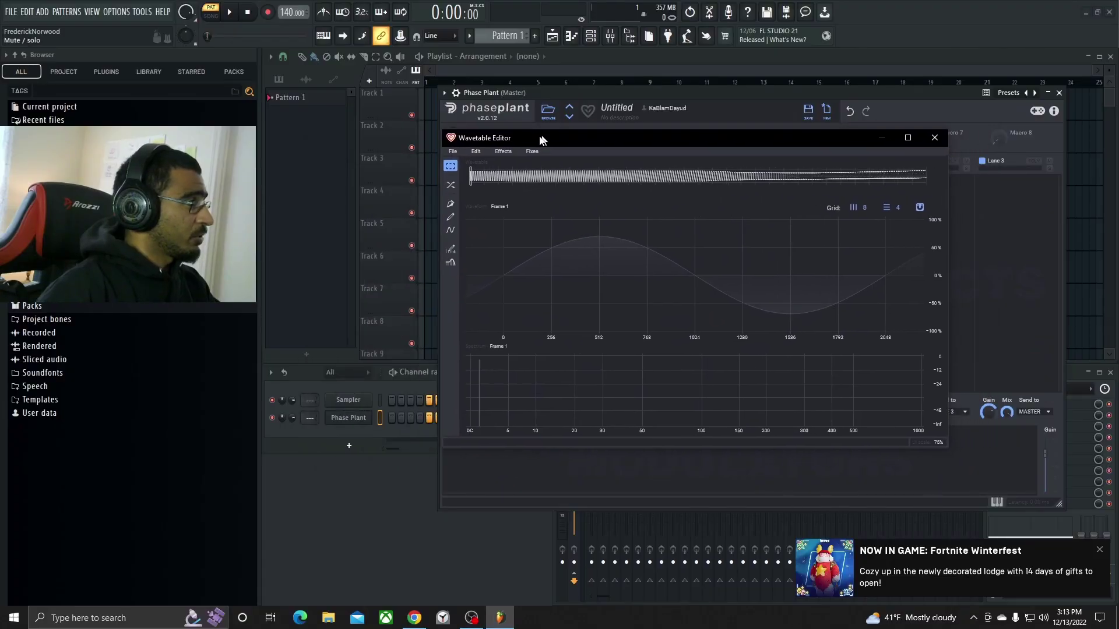
left_click(449, 153)
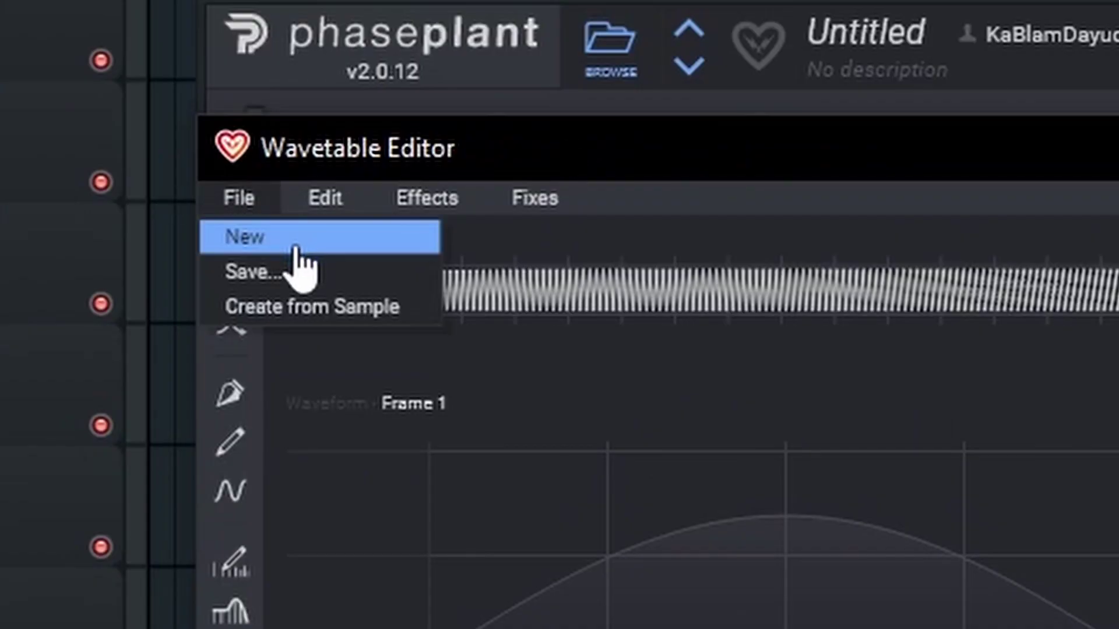
left_click(296, 249)
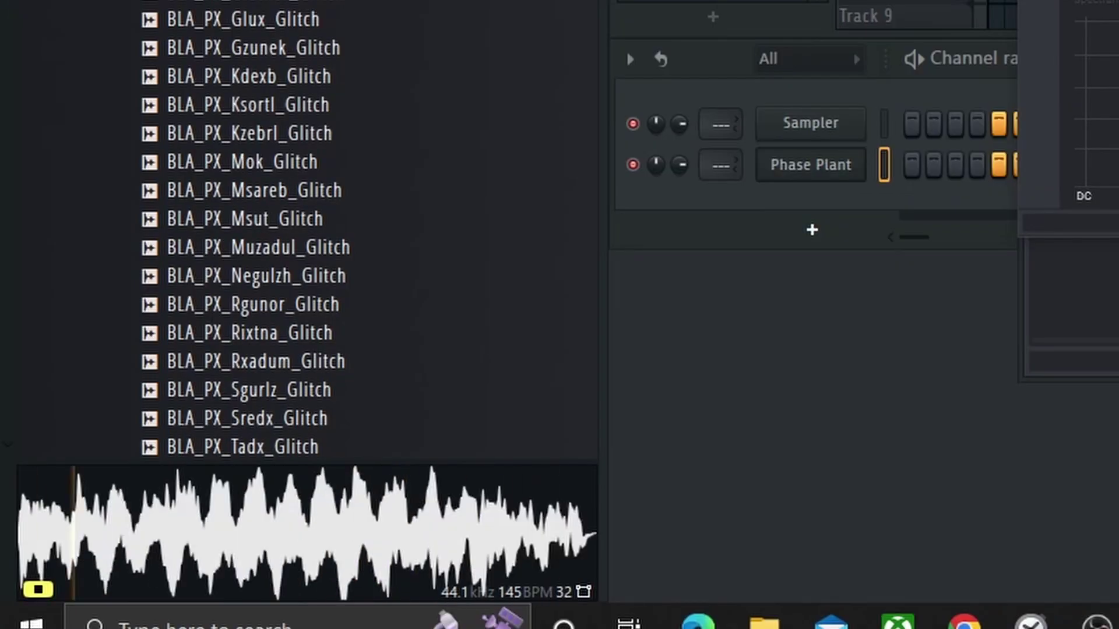
Audition several glitch samples and load BLA_PX_Exr_Glitch into the wavetable editor
key("Down")
key("Down")
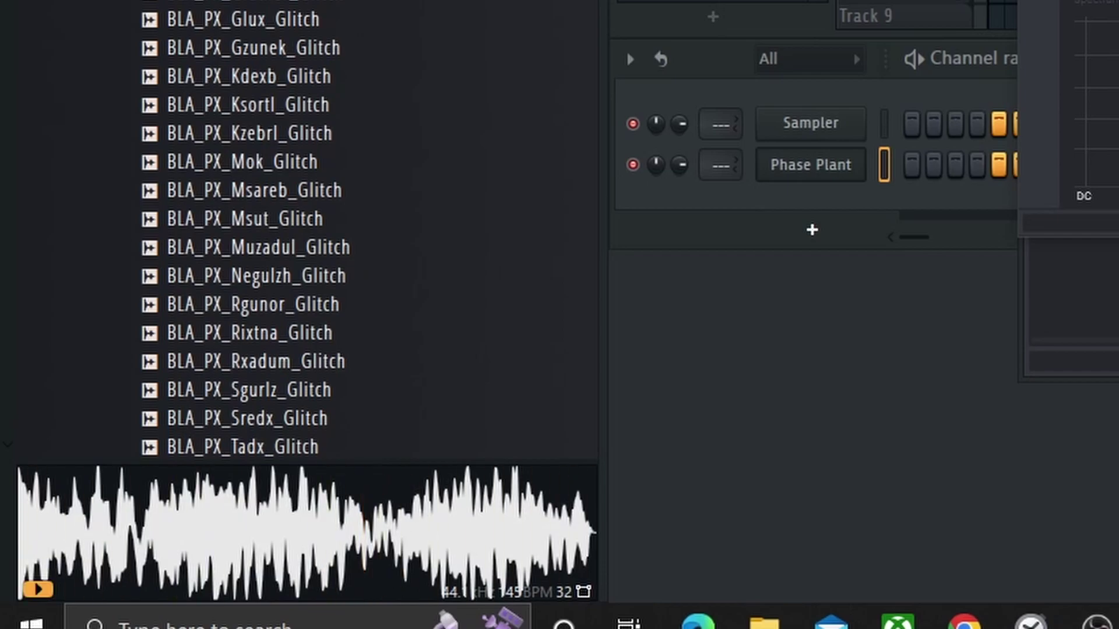
key("Down")
key("Down")
key("Down")
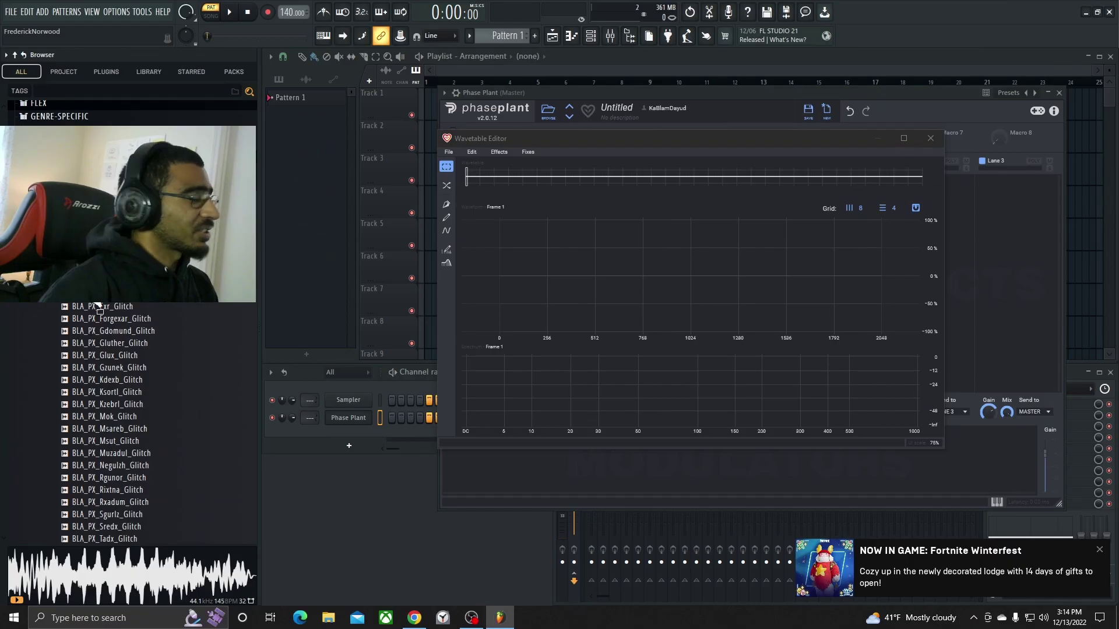
left_click_drag(95, 306, 741, 261)
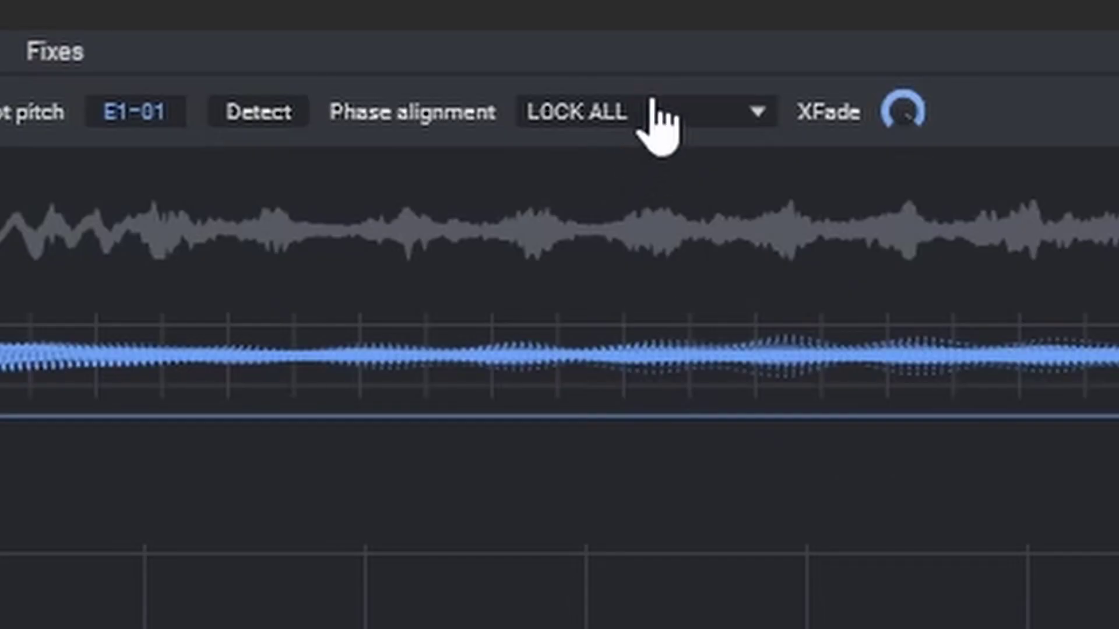
Set the phase alignment of the imported sample to Correlate
left_click(653, 114)
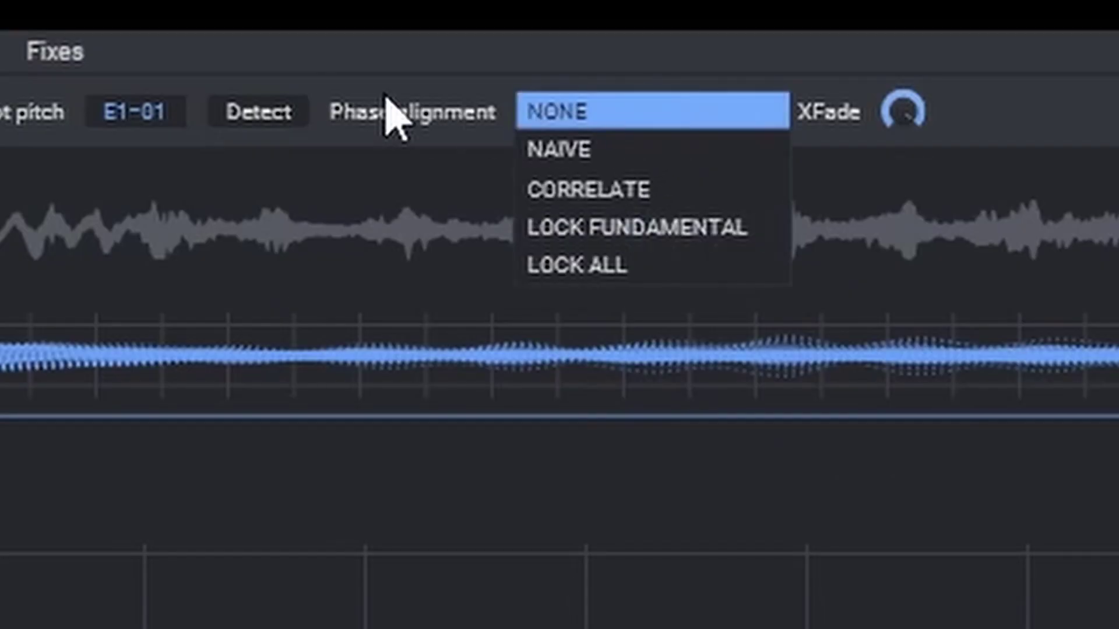
left_click(677, 188)
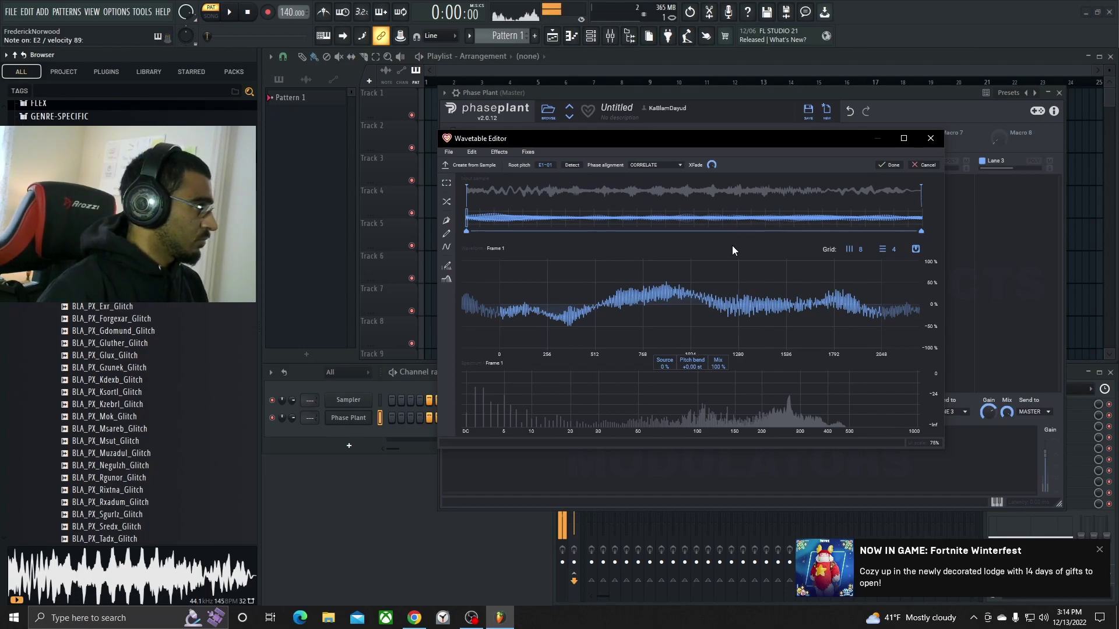
left_click_drag(692, 148, 744, 150)
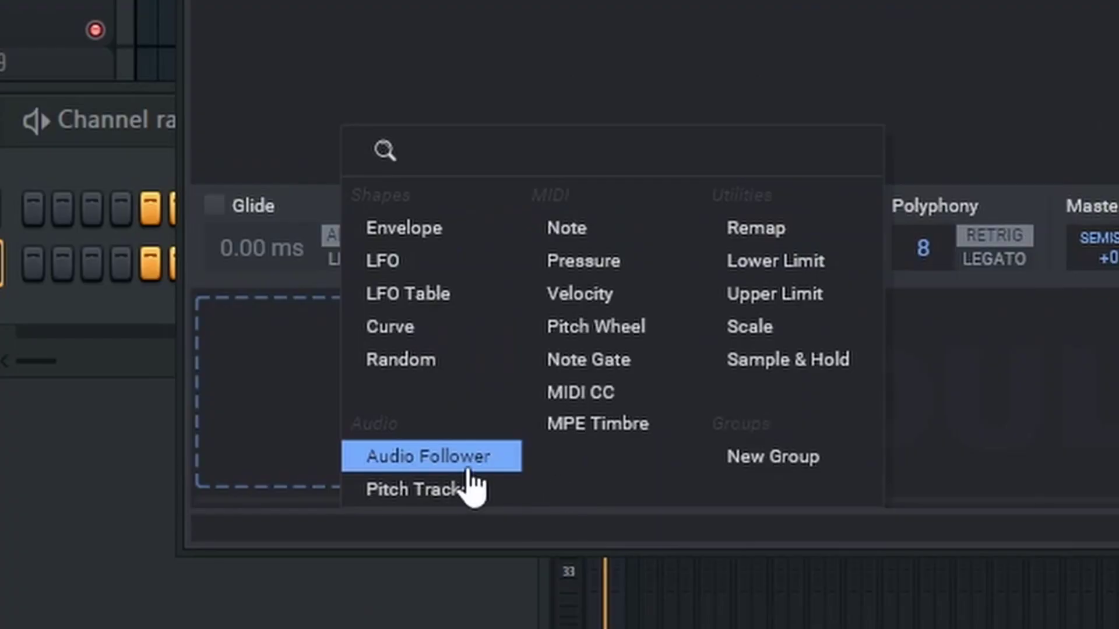
Add an LFO modulator with the Ramp Up shape at a 2/4 rate and route it to the wavetable's Frame at +134
left_click(414, 273)
left_click(411, 458)
left_click(434, 487)
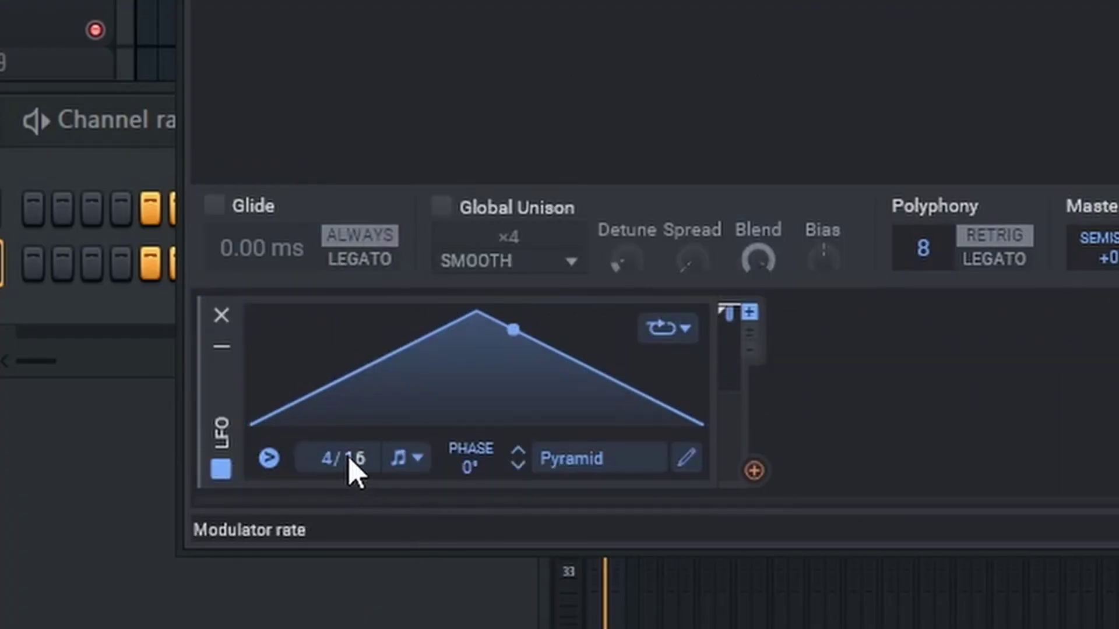
left_click(608, 458)
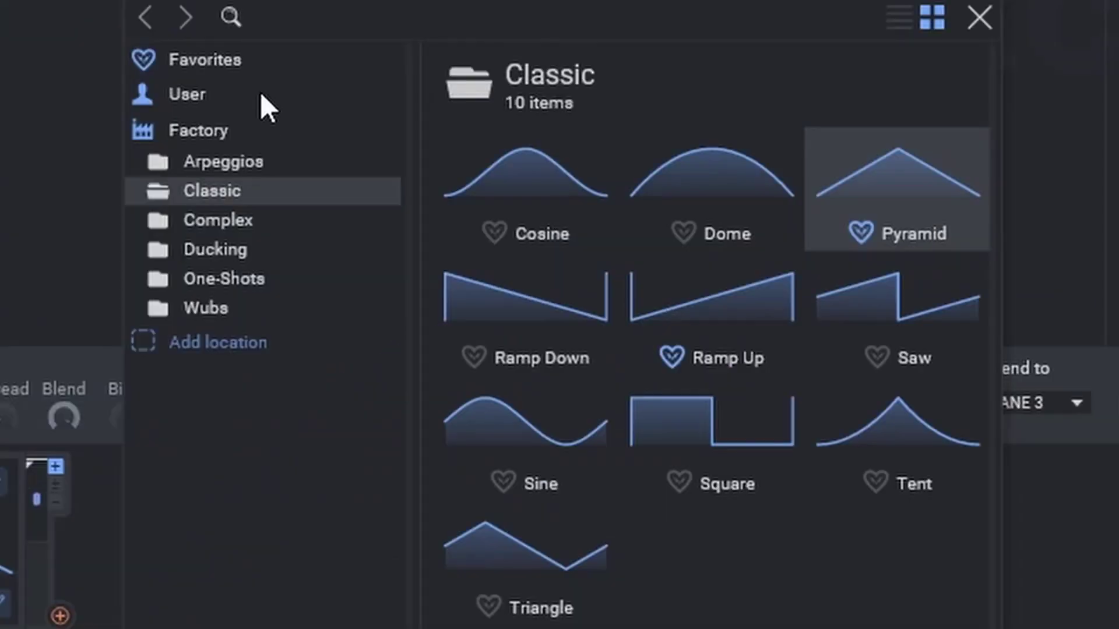
left_click(724, 286)
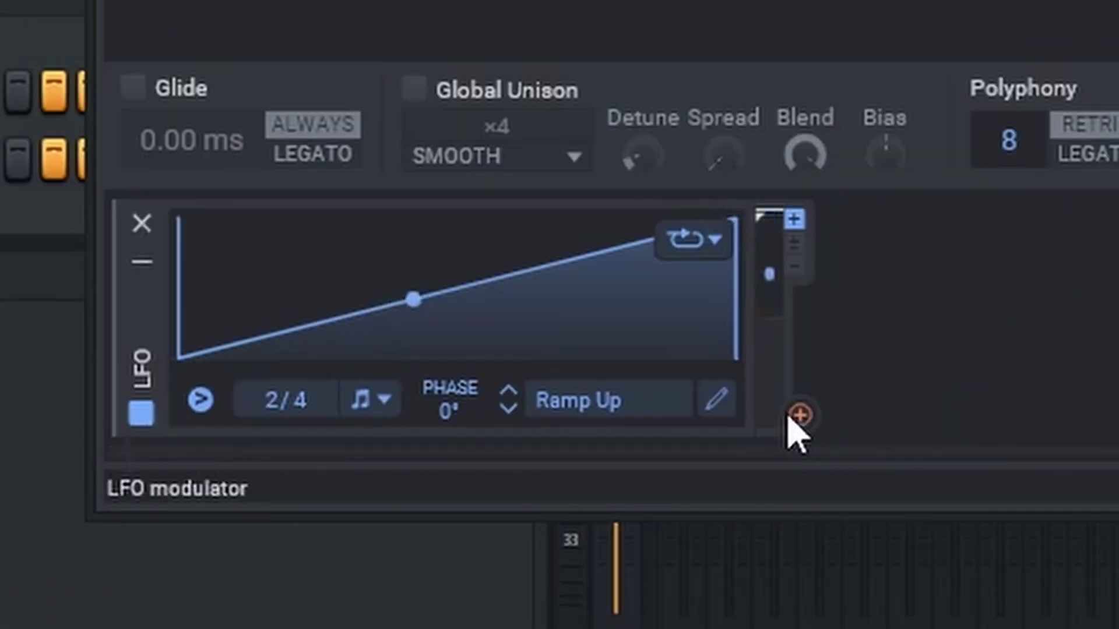
left_click(60, 616)
left_click_drag(914, 258, 914, 178)
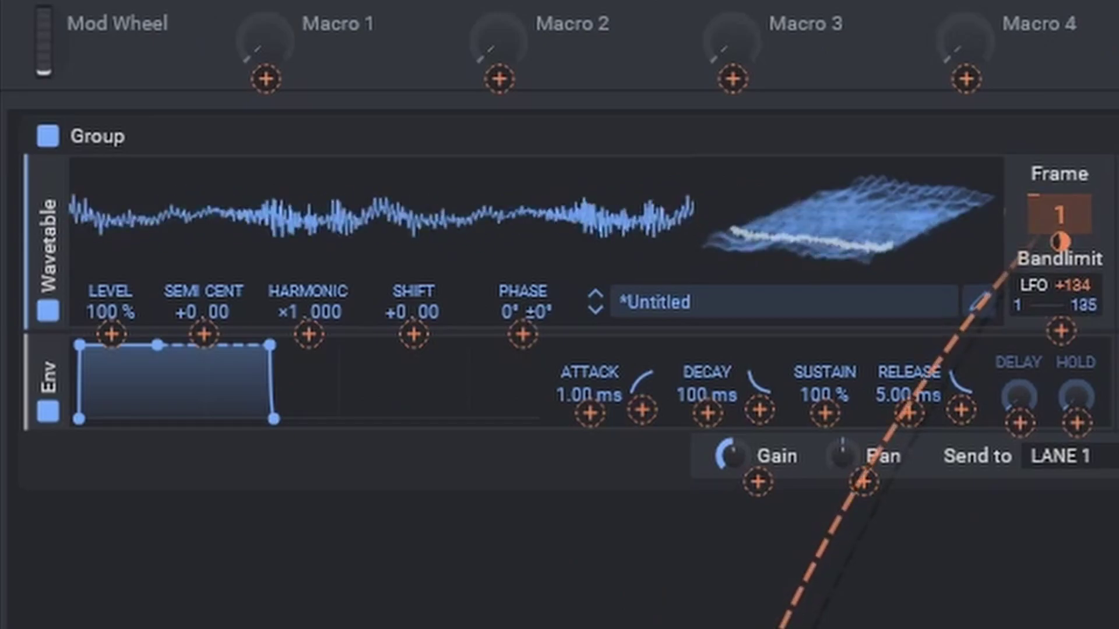
Compress the imported sample into about the first third of the wavetable's frames and apply the conversion
left_click(981, 301)
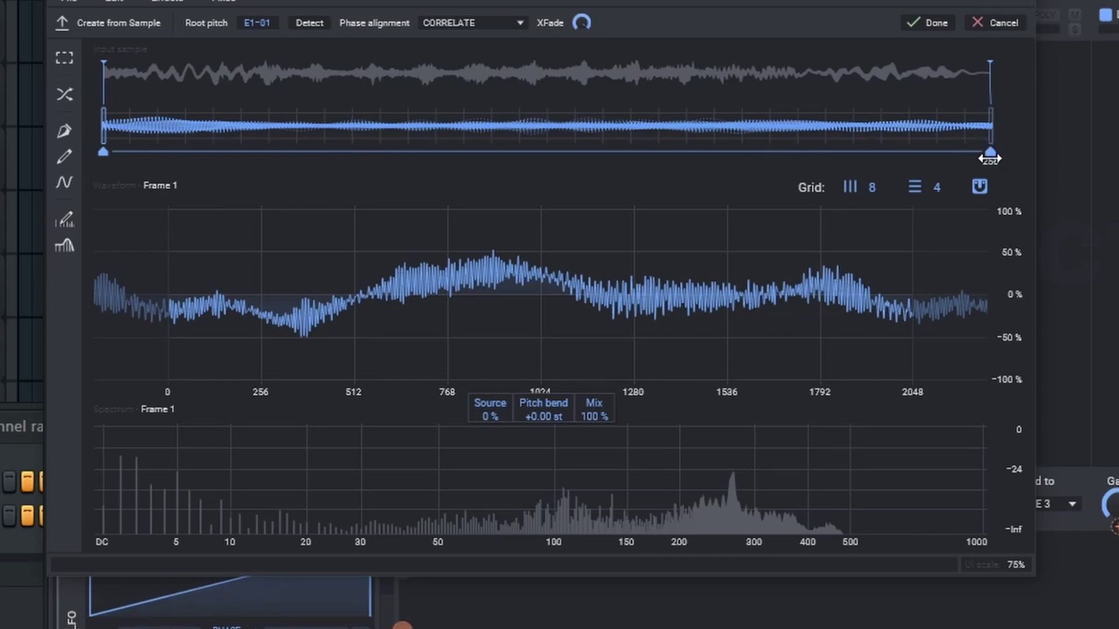
mouse_move(1002, 153)
left_mouse_down()
mouse_move(452, 155)
mouse_move(477, 157)
mouse_move(434, 173)
mouse_move(385, 170)
left_mouse_up()
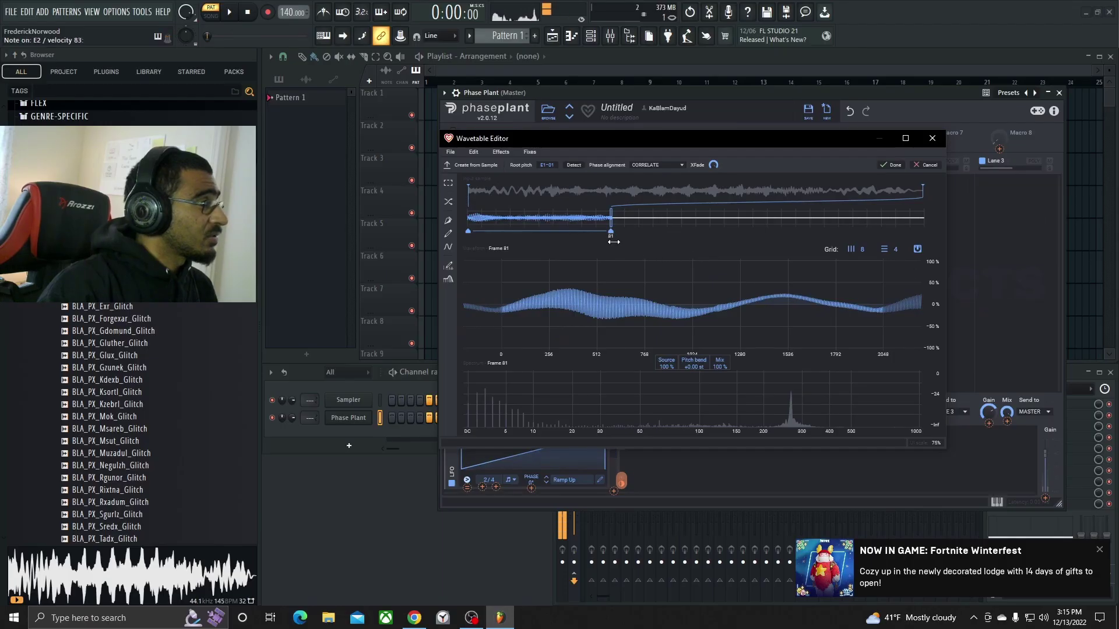
left_click_drag(613, 242, 624, 234)
left_click_drag(639, 314, 655, 315)
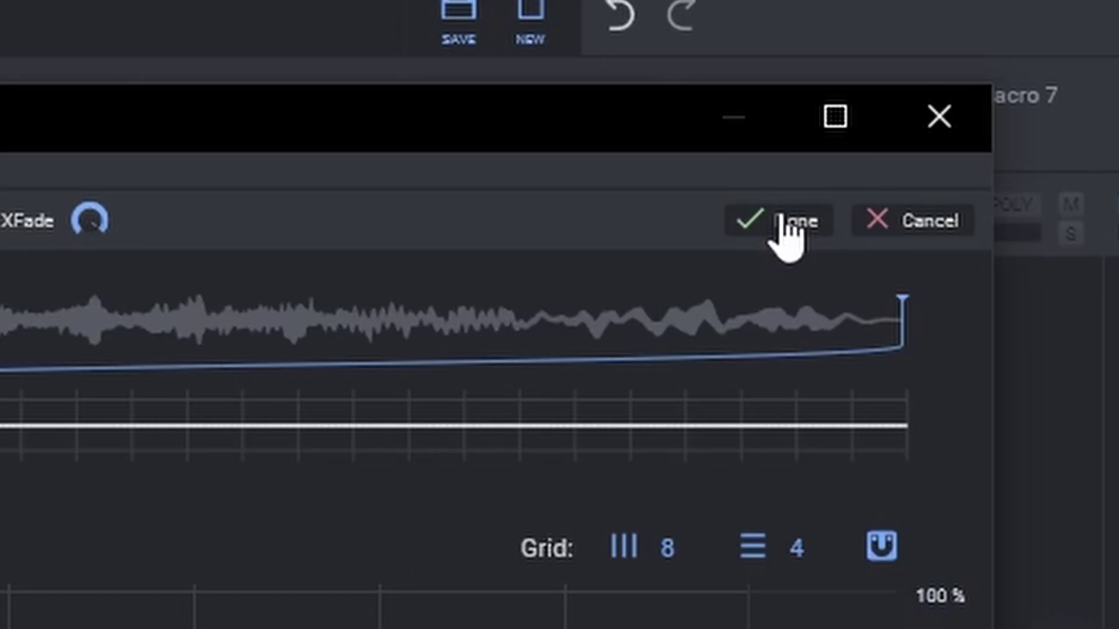
left_click(793, 222)
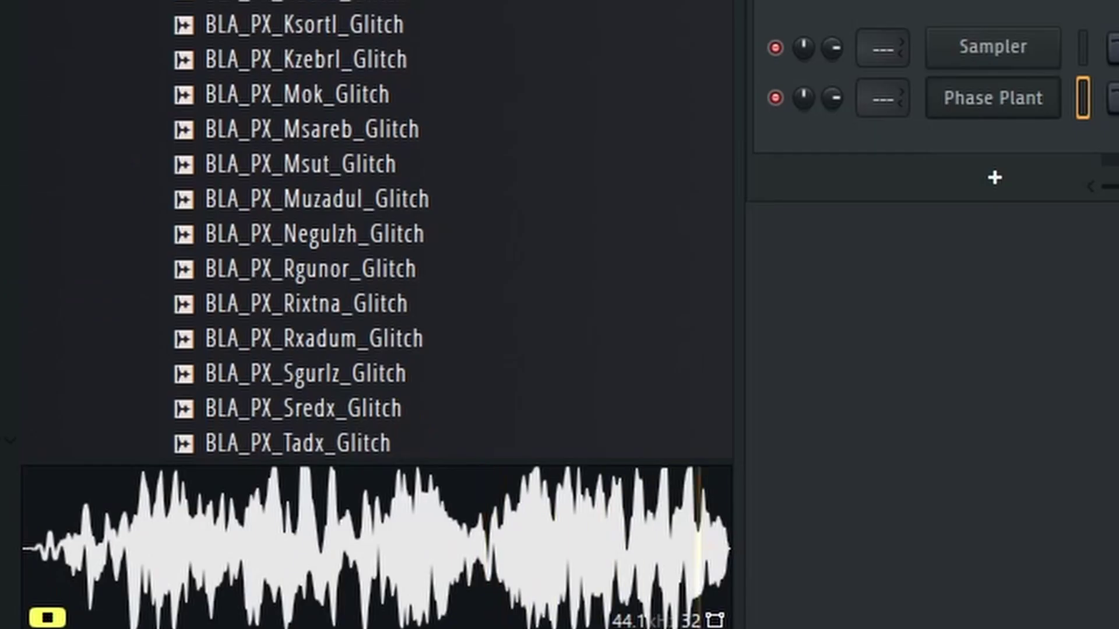
Audition more glitch samples, load BLA_PX_Gzunek_Glitch into the wavetable editor, and trim off its quiet intro
left_click(275, 2)
left_click(275, 2)
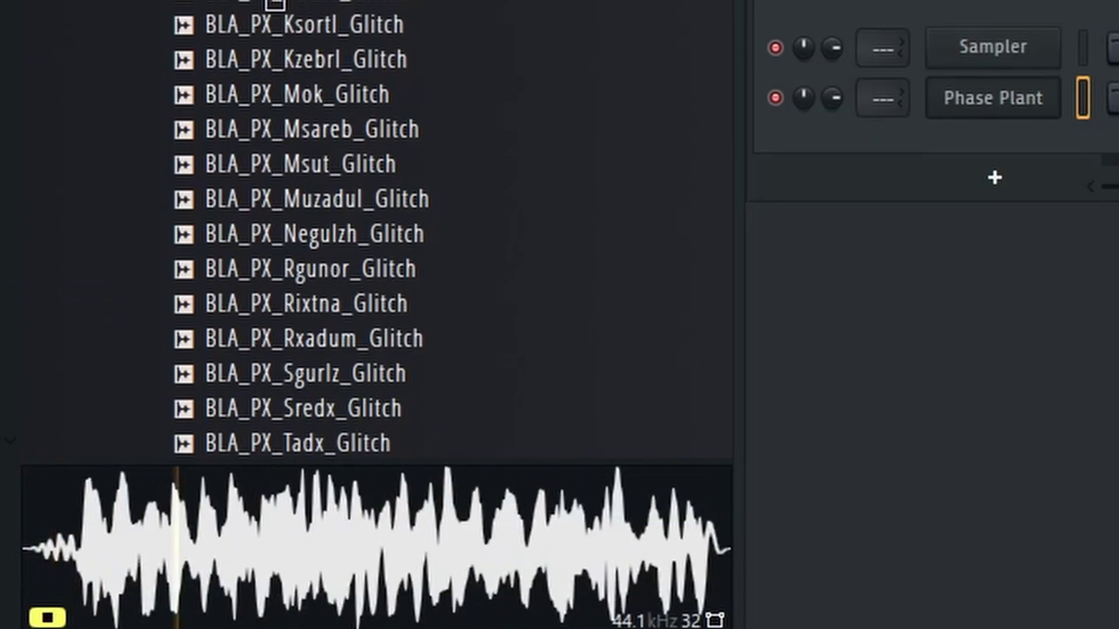
left_click_drag(245, 3, 733, 272)
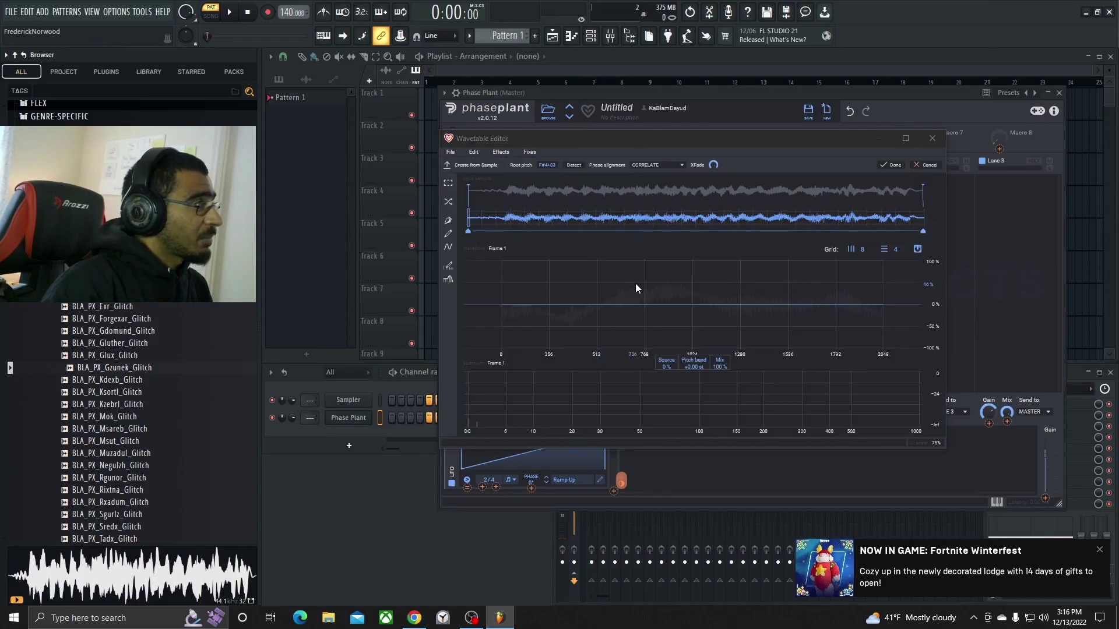
mouse_move(105, 214)
left_mouse_down()
mouse_move(245, 230)
mouse_move(227, 233)
left_mouse_up()
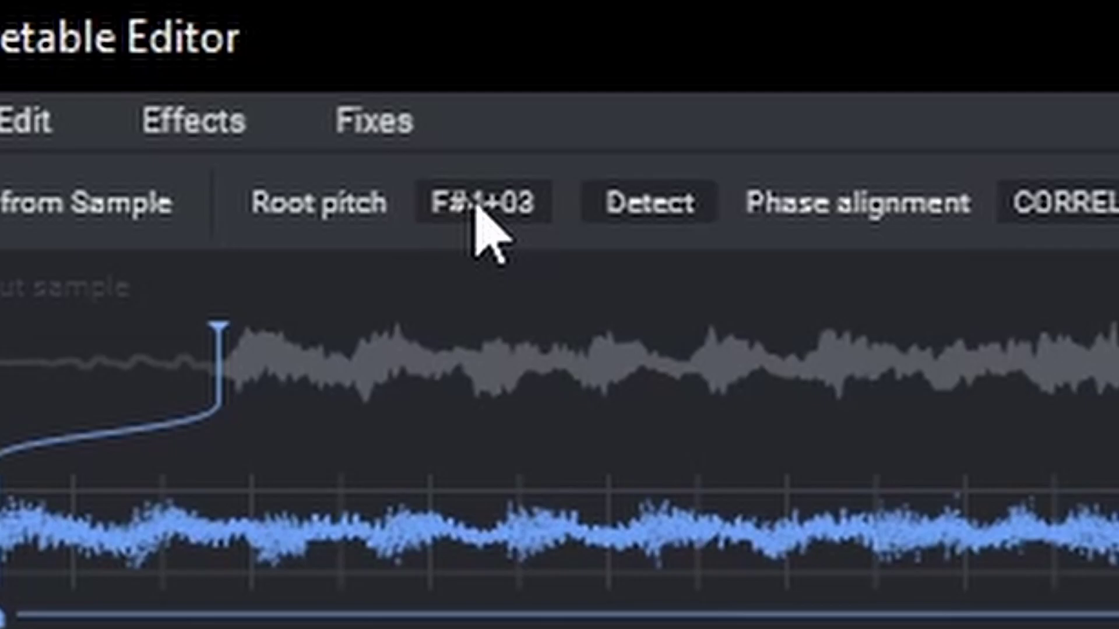
Set the root pitch of the second imported sample to D0
left_click_drag(475, 206, 475, 448)
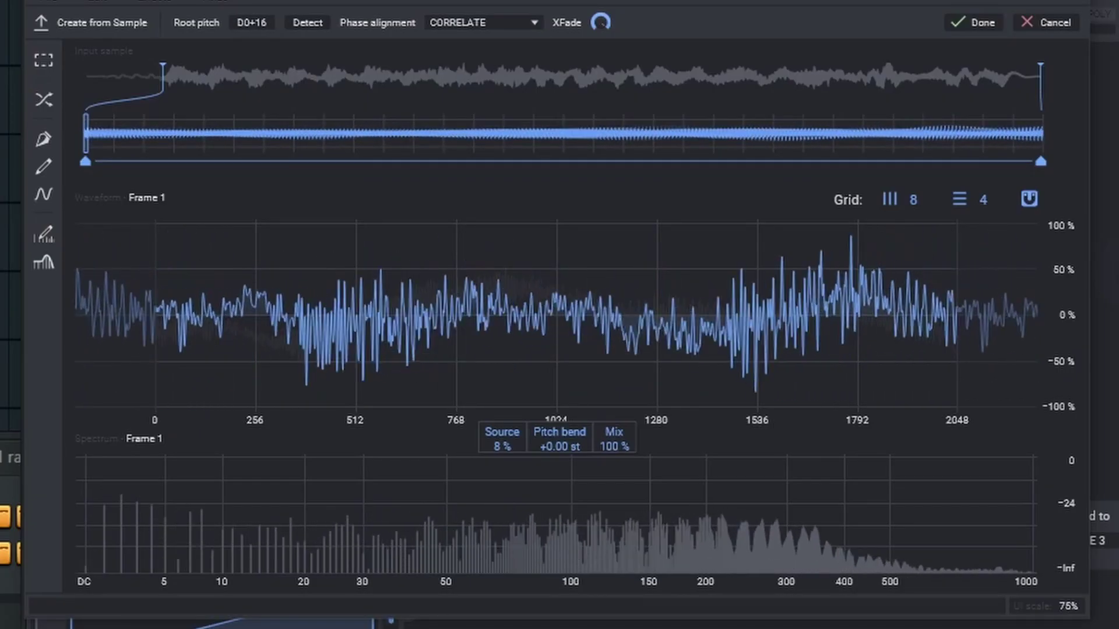
mouse_move(252, 23)
left_mouse_down()
mouse_move(251, 50)
mouse_move(252, 23)
left_mouse_up()
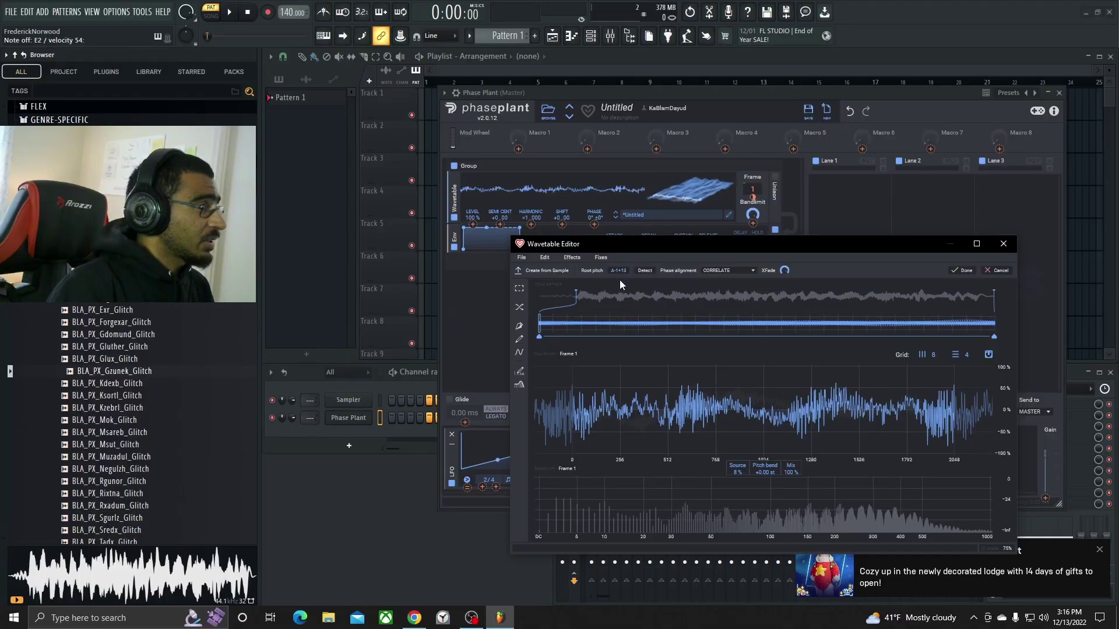
left_click_drag(618, 271, 618, 271)
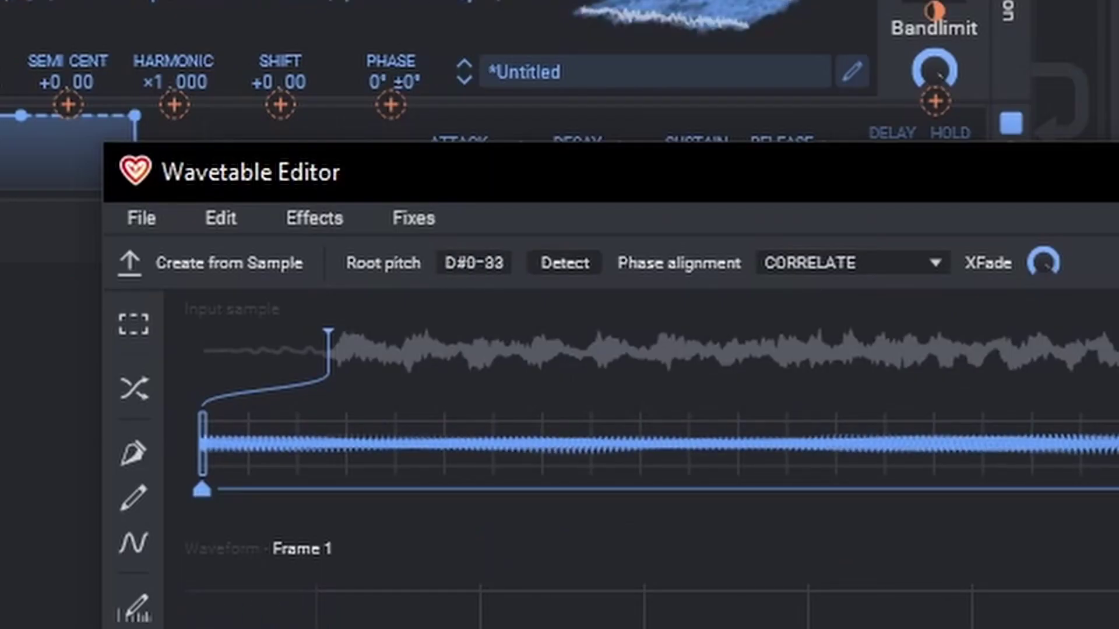
left_click_drag(482, 267, 481, 267)
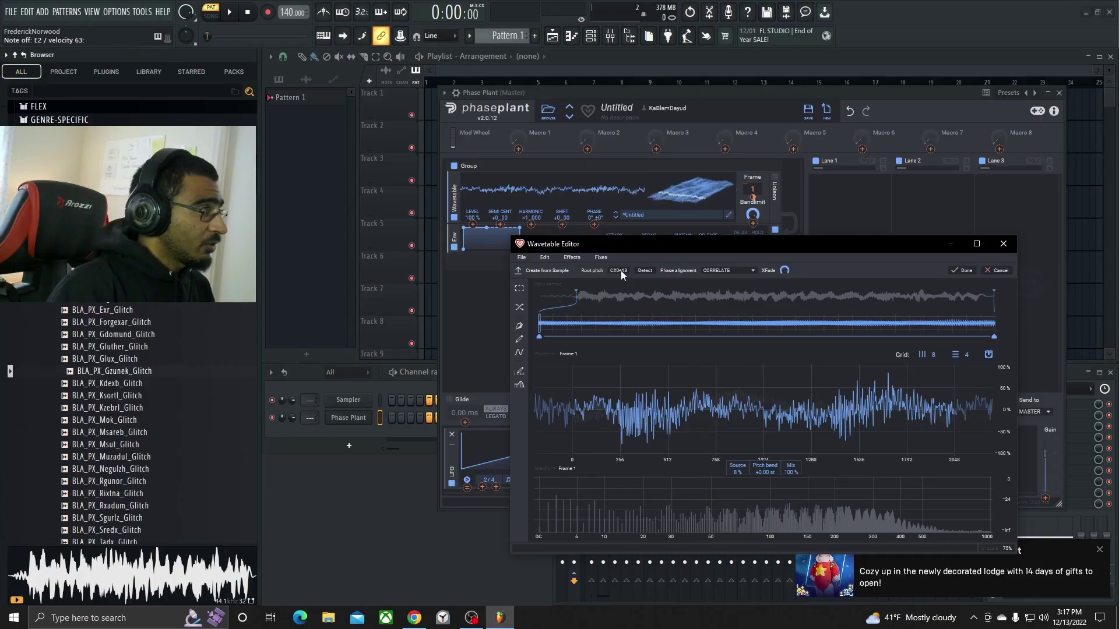
double_click(482, 263)
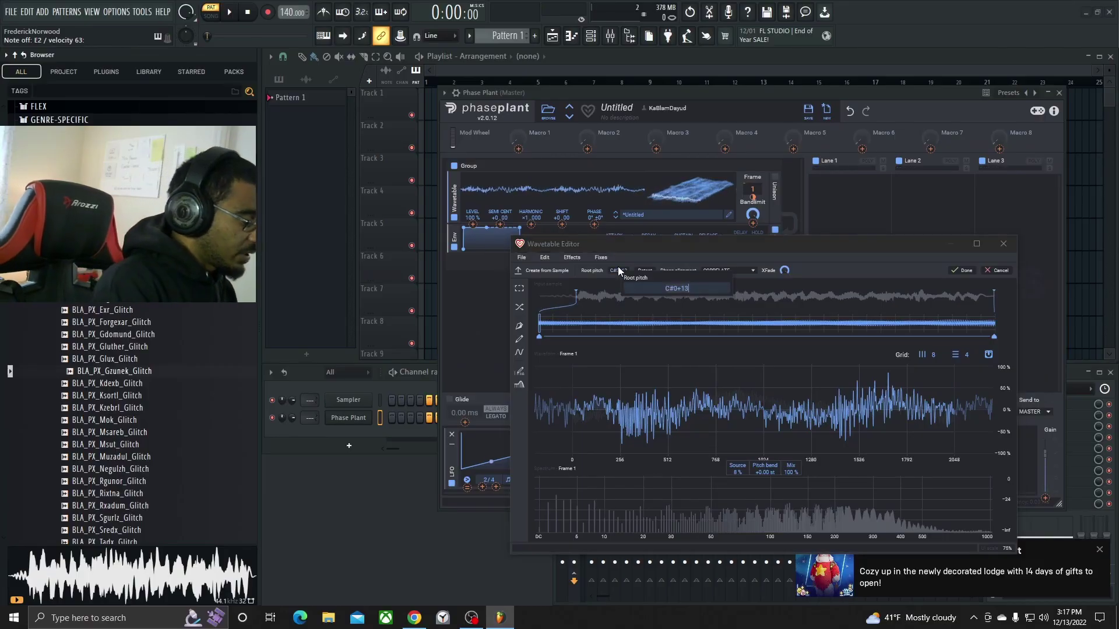
type("D0")
key("Return")
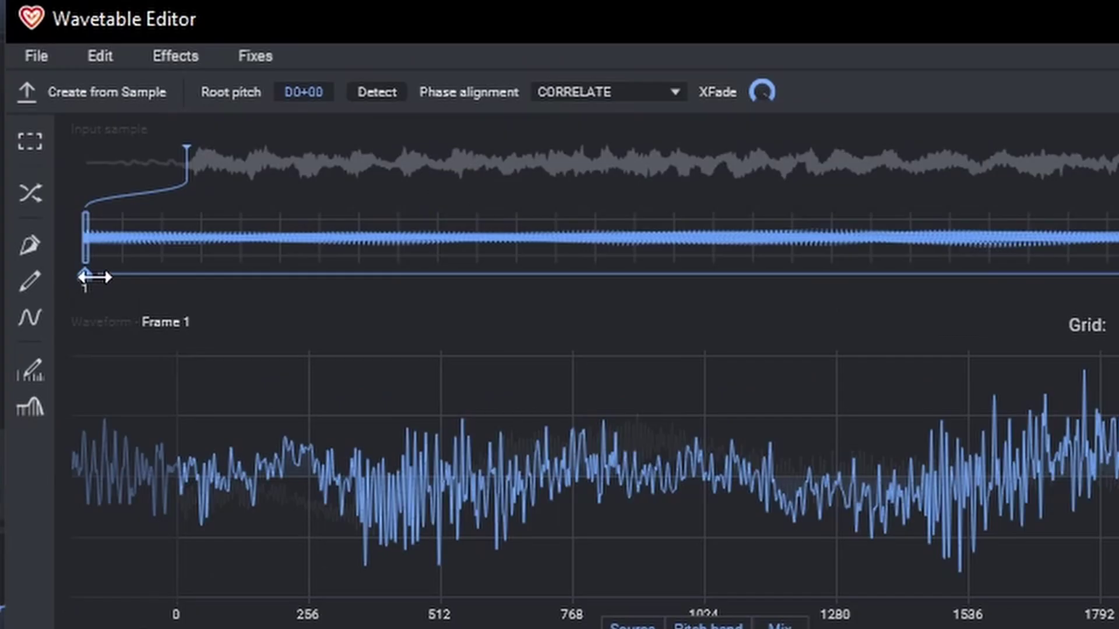
Place the second sample across frames 94 to 188 and apply the conversion
mouse_move(87, 277)
left_mouse_down()
mouse_move(623, 277)
mouse_move(541, 283)
left_mouse_up()
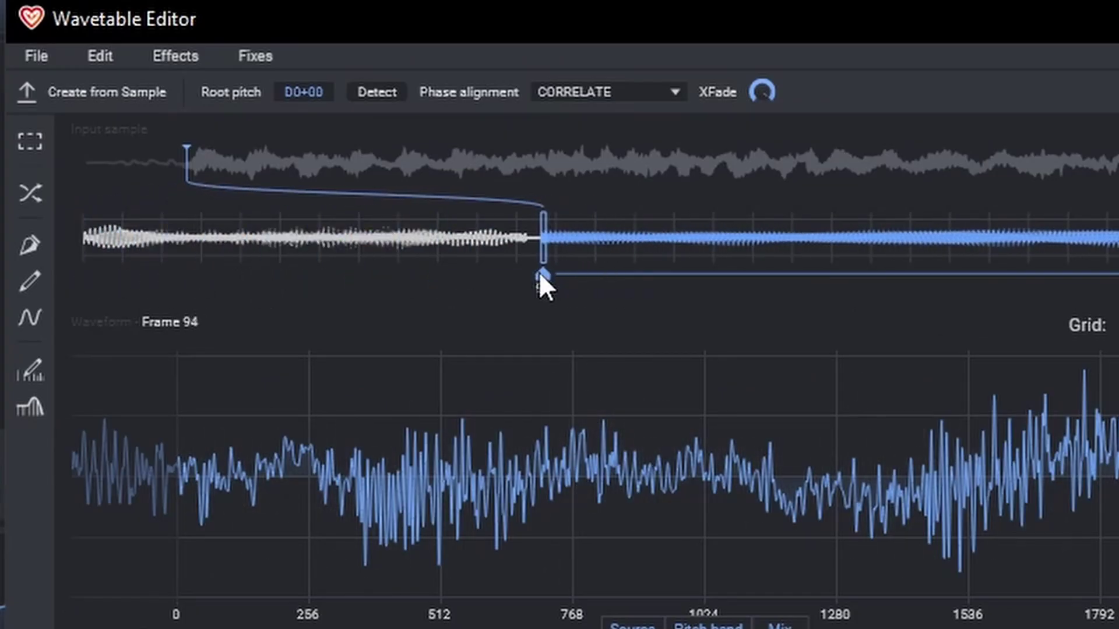
mouse_move(851, 224)
left_mouse_down()
mouse_move(834, 224)
mouse_move(851, 223)
left_mouse_up()
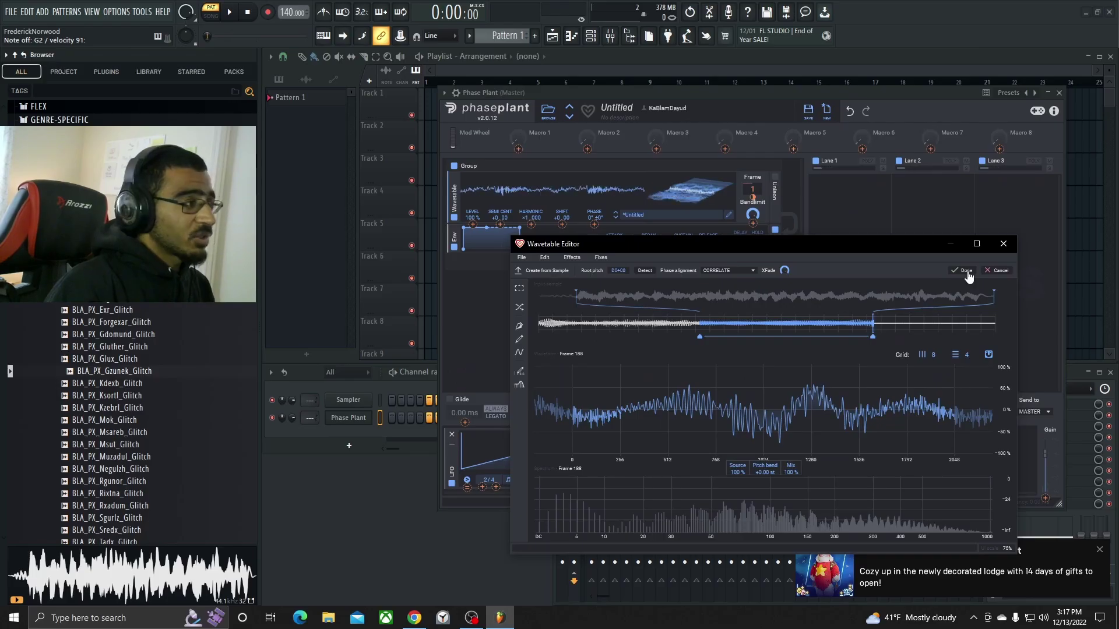
left_click(966, 272)
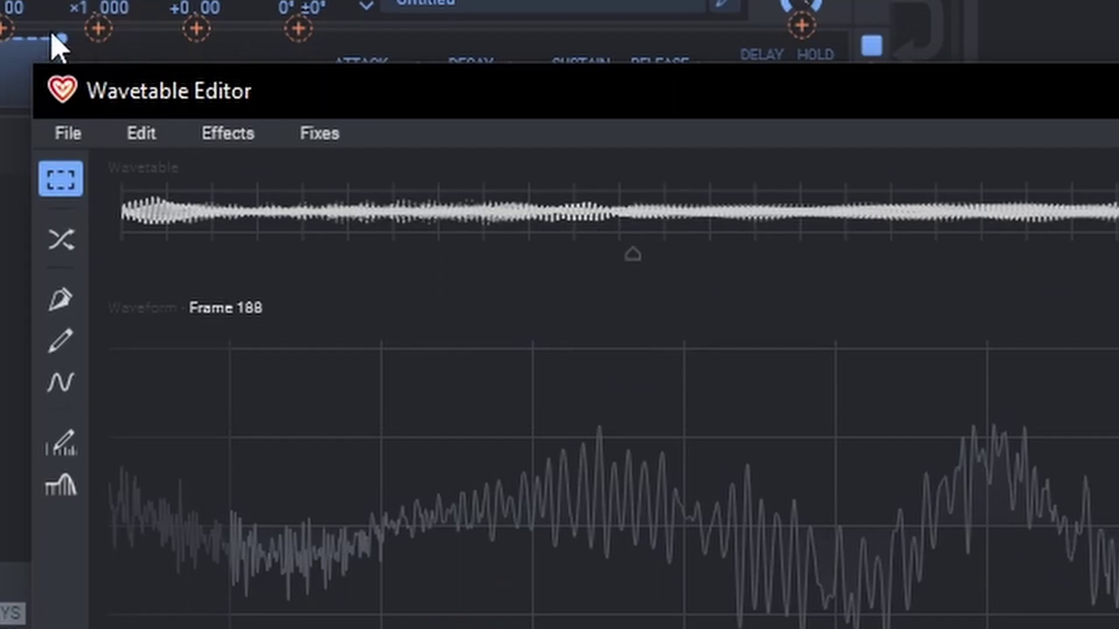
Apply Frame Blend across the seam between the first and second samples, ending at frame 96 with Distance 4.2 frames and Mix 7%
left_click(205, 136)
left_click(315, 194)
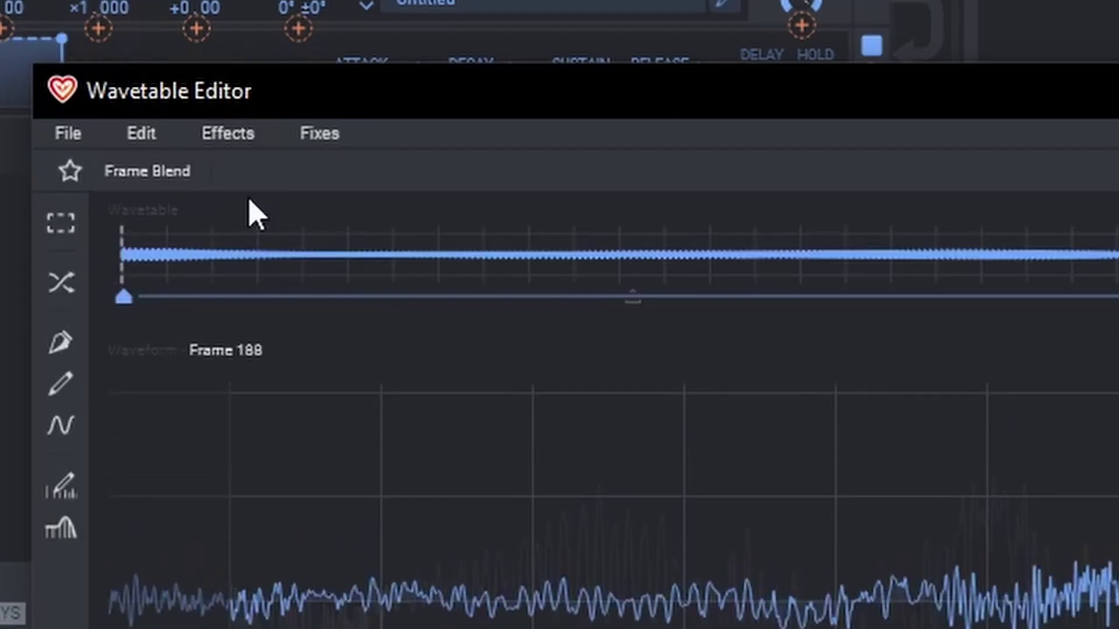
left_click_drag(1118, 297, 697, 328)
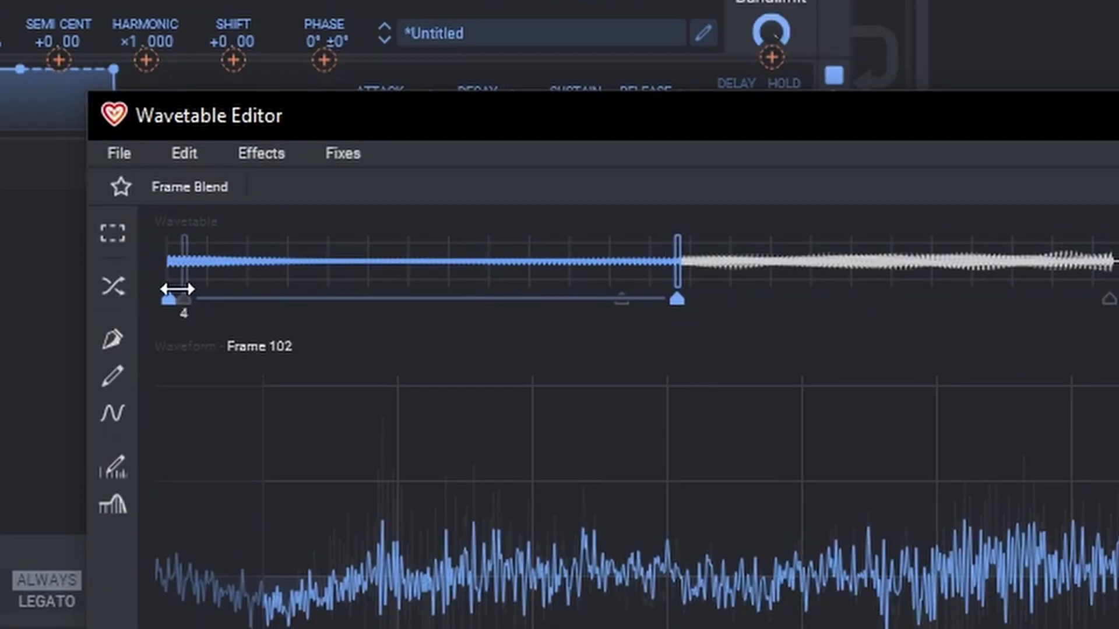
left_click_drag(177, 289, 608, 353)
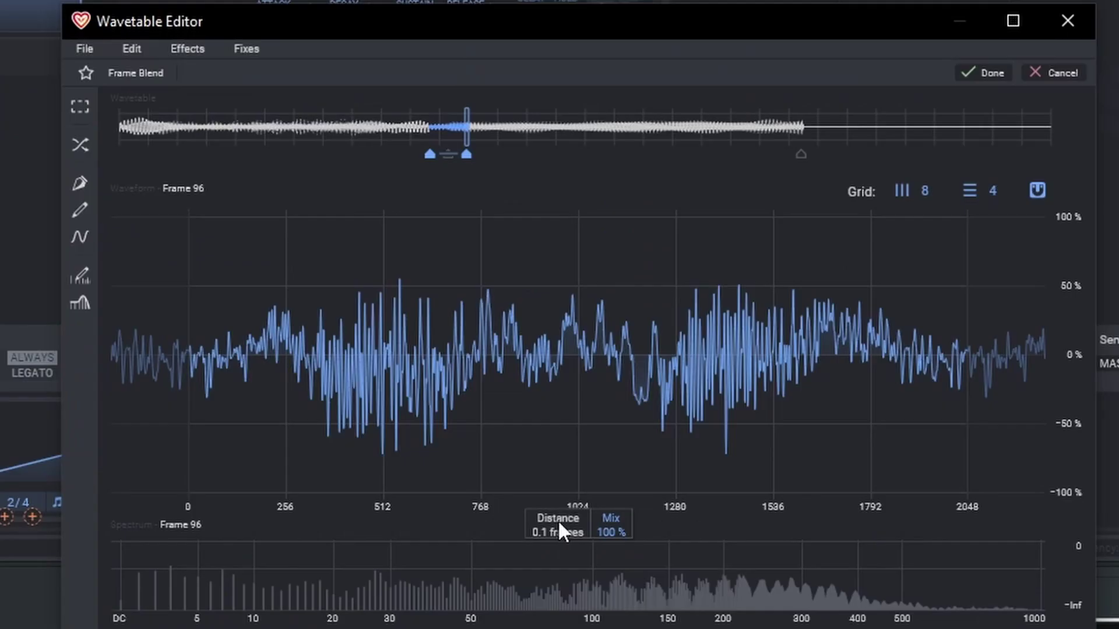
left_click_drag(557, 521, 559, 507)
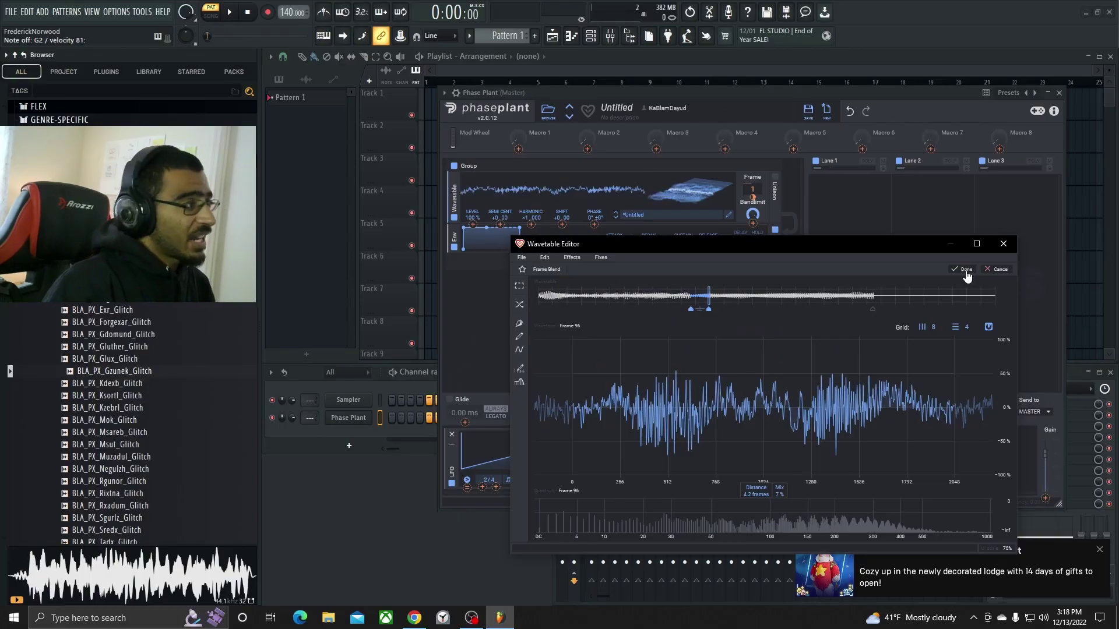
left_click(991, 74)
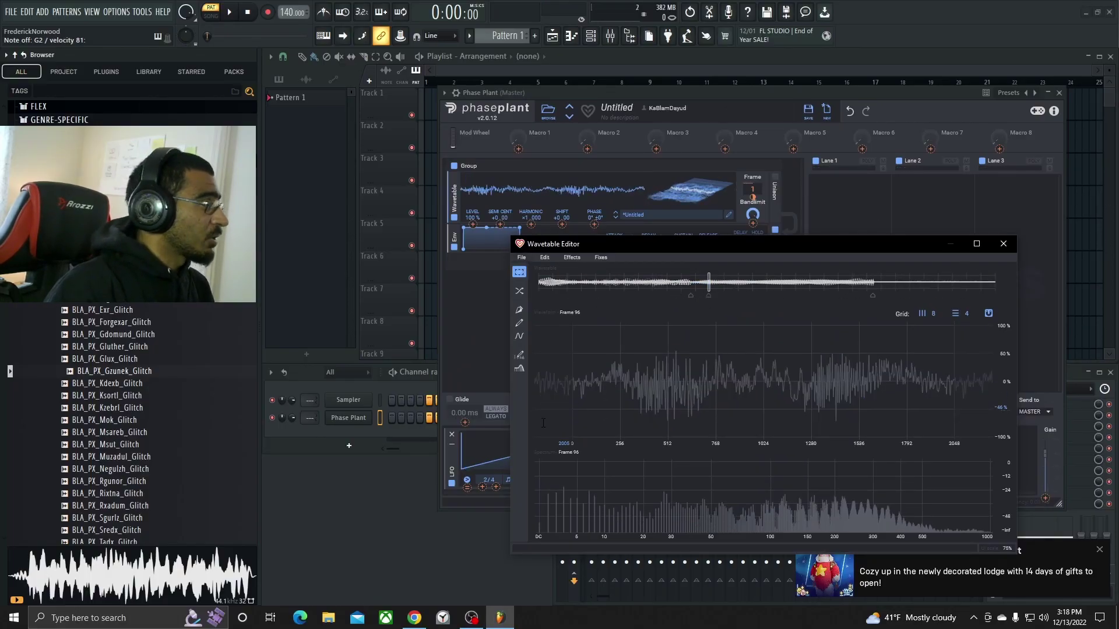
Audition more glitch samples, load BLA_PX_Sredx_Glitch into the wavetable editor, and place it from frame 188 to the end
scroll(96, 425, "down", 4)
left_click(92, 421)
left_click(93, 433)
left_click(93, 444)
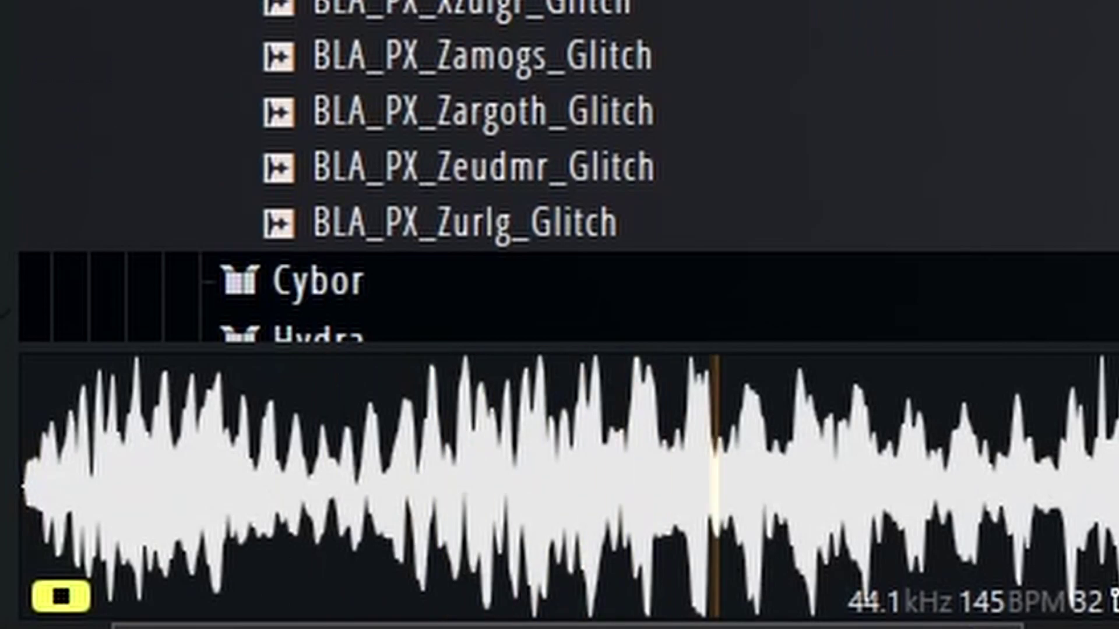
key("Down")
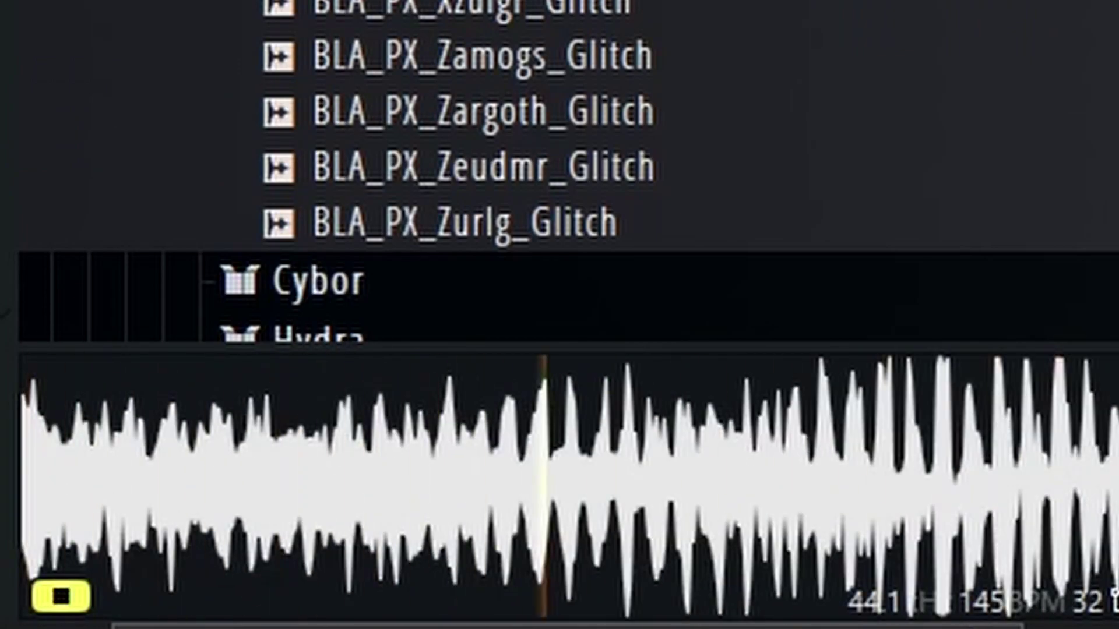
left_click_drag(108, 384, 751, 350)
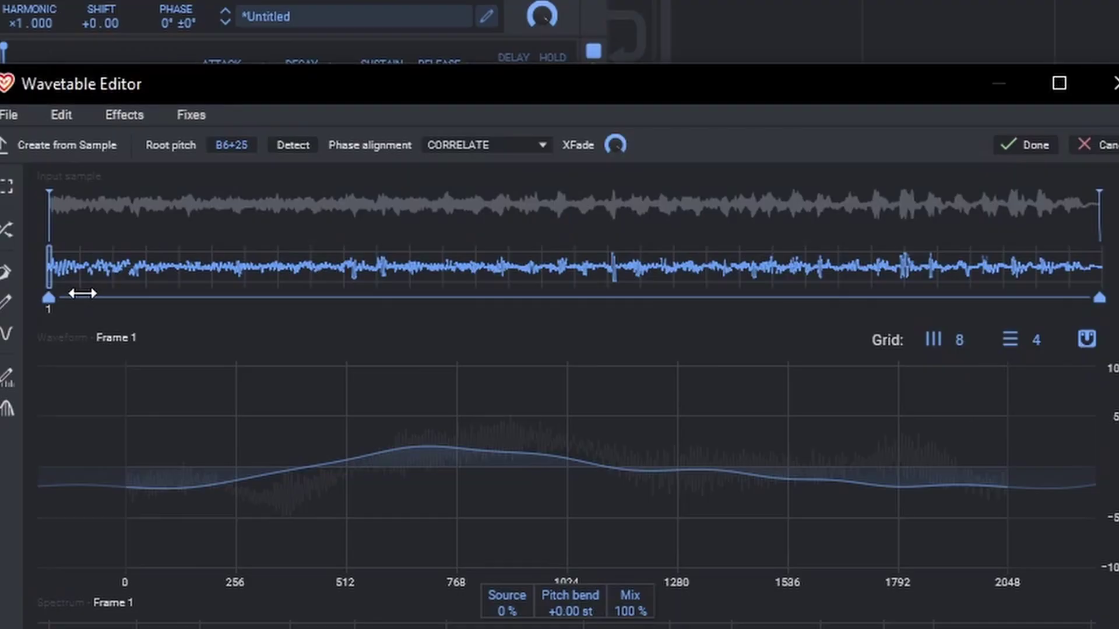
mouse_move(542, 309)
left_mouse_down()
mouse_move(902, 356)
mouse_move(819, 352)
left_mouse_up()
Set the third sample's root pitch to D1 and apply the conversion
left_click_drag(733, 233, 733, 207)
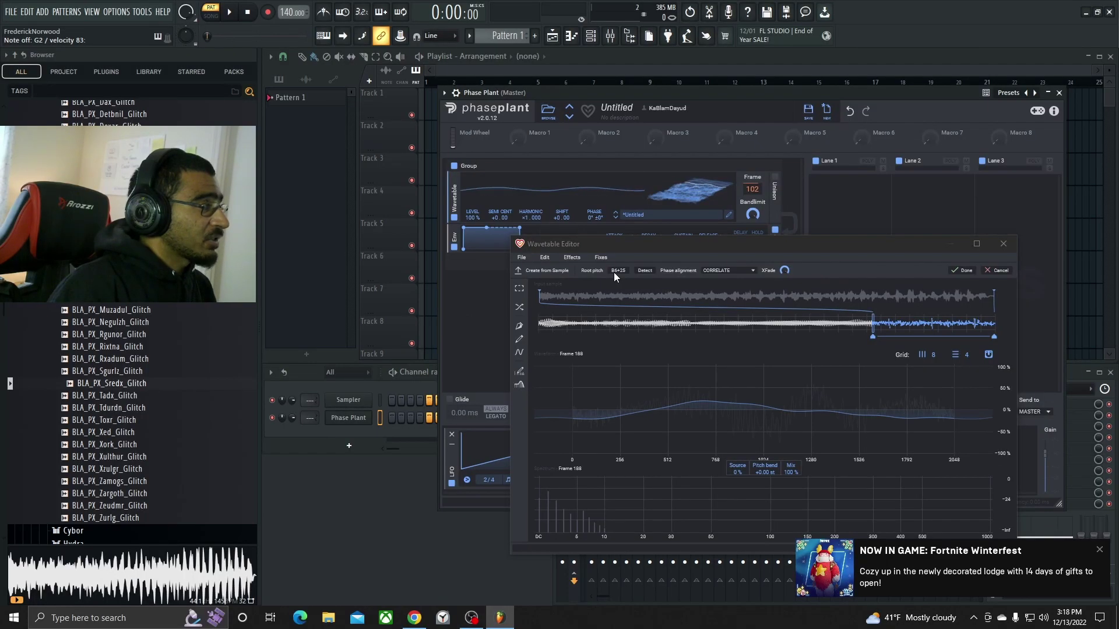
left_click_drag(309, 204, 308, 239)
left_click_drag(616, 271, 616, 344)
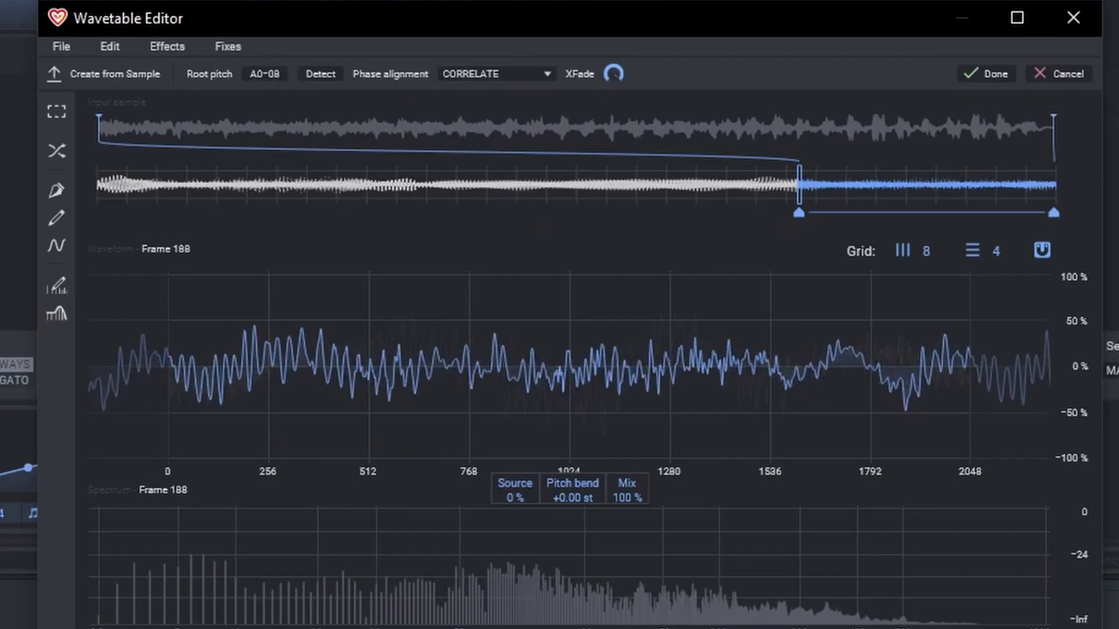
mouse_move(264, 74)
left_mouse_down()
mouse_move(265, 99)
mouse_move(260, 75)
left_mouse_up()
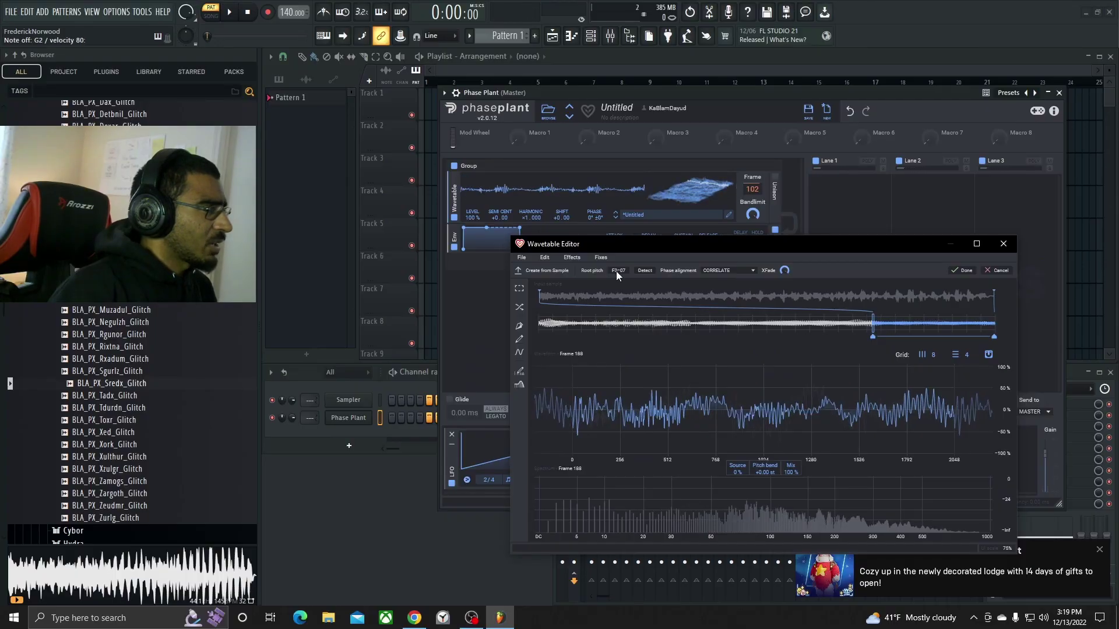
double_click(616, 271)
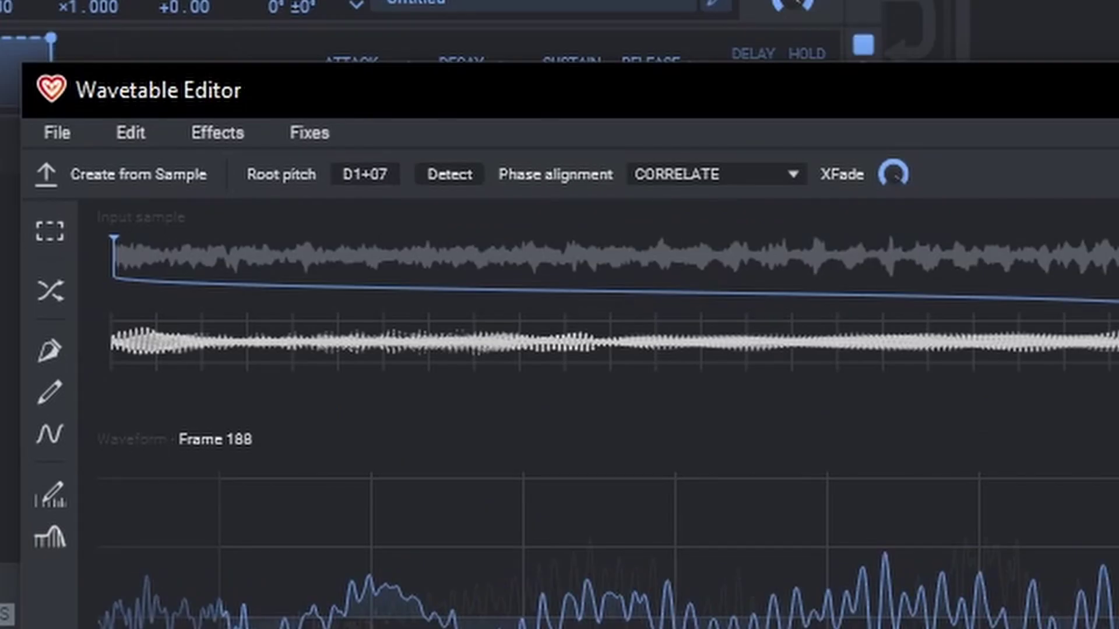
left_click_drag(365, 174, 365, 221)
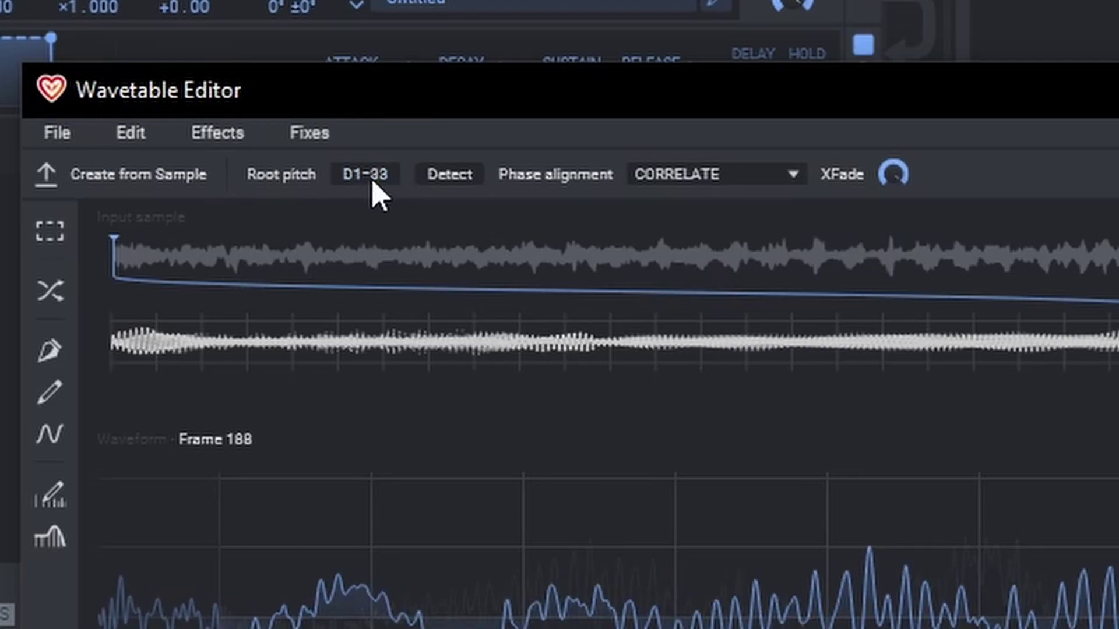
double_click(373, 182)
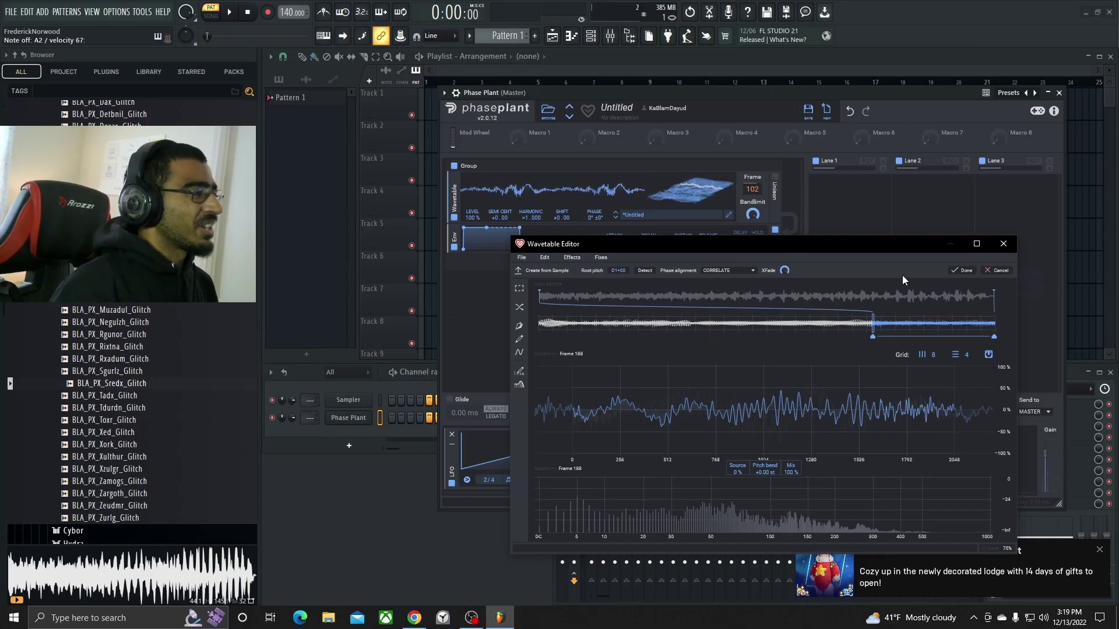
left_click(962, 271)
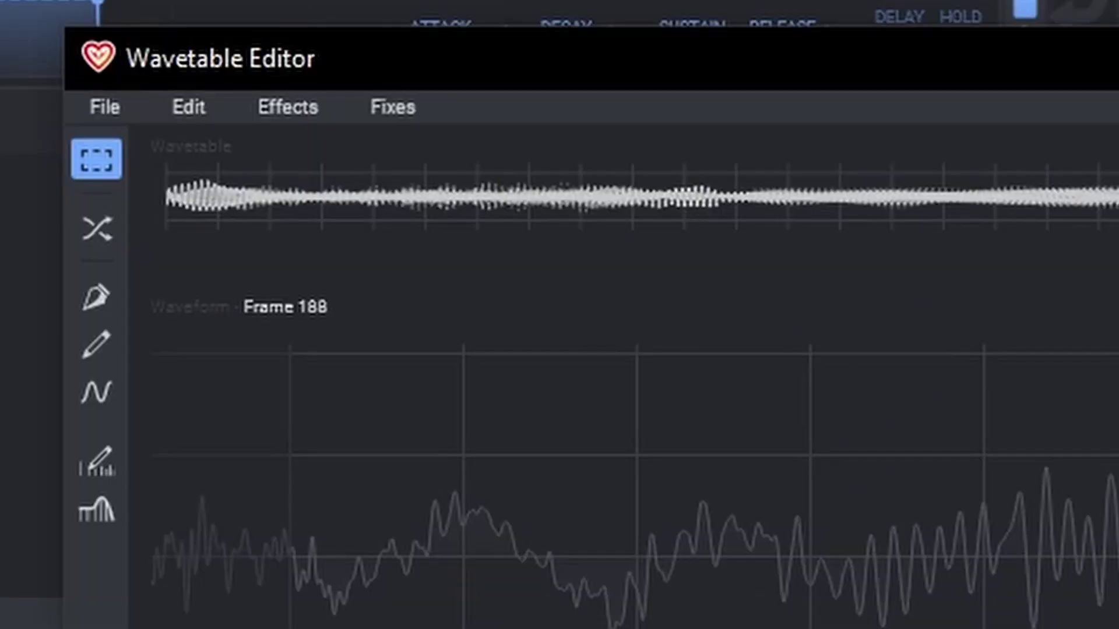
Apply Frame Blend from frame 183 to 192 across the seam between the second and third samples
left_click(282, 116)
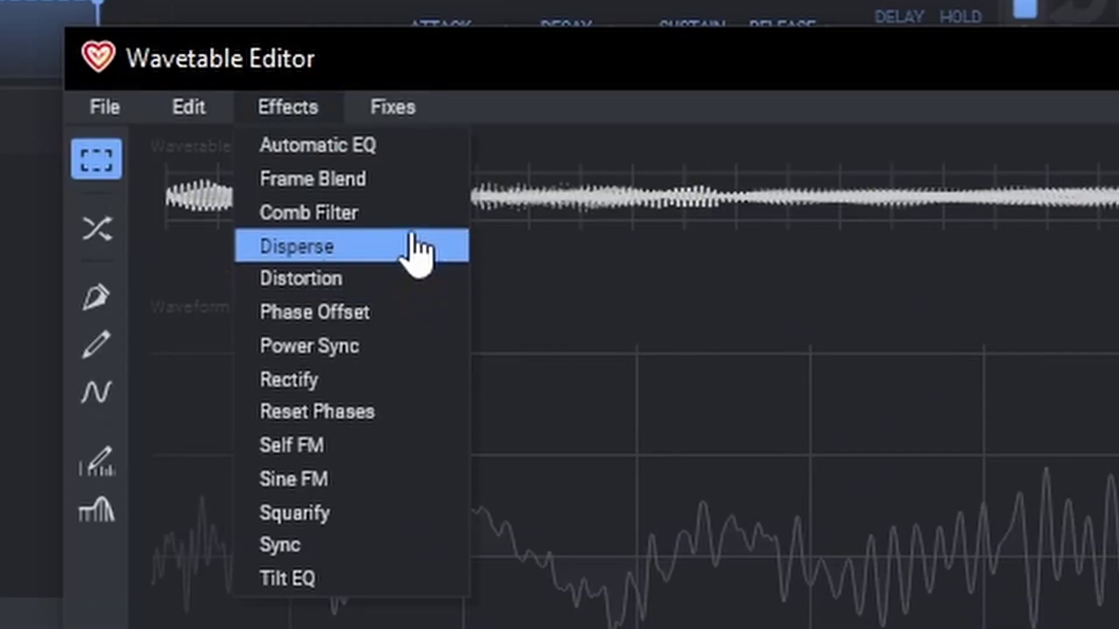
left_click(408, 180)
mouse_move(717, 373)
left_mouse_down()
mouse_move(455, 367)
mouse_move(694, 376)
left_mouse_up()
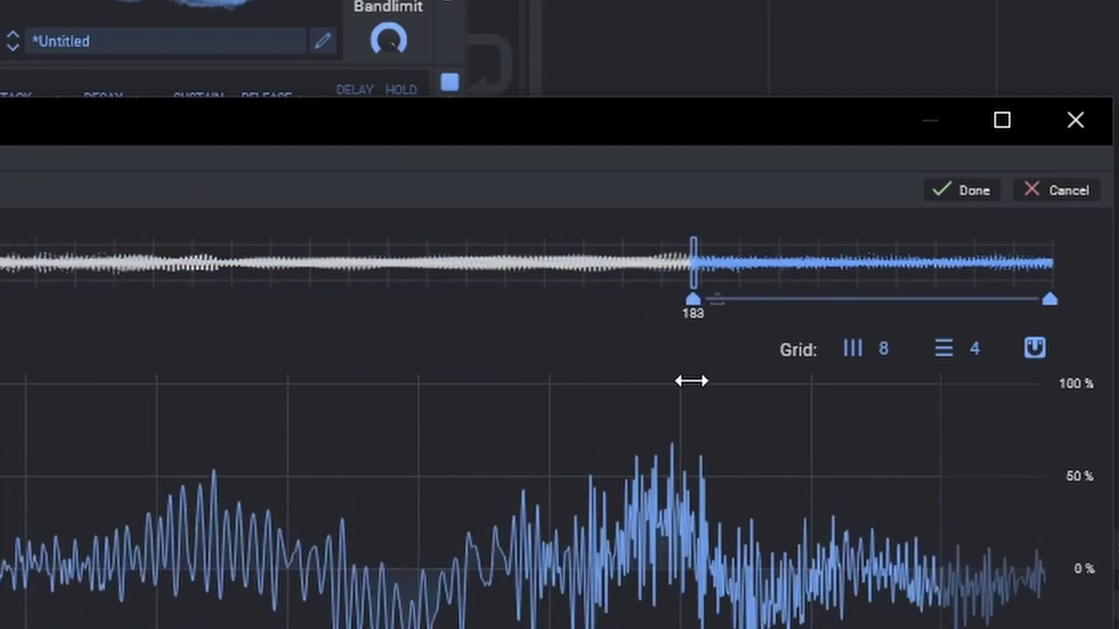
left_click_drag(1043, 308, 731, 300)
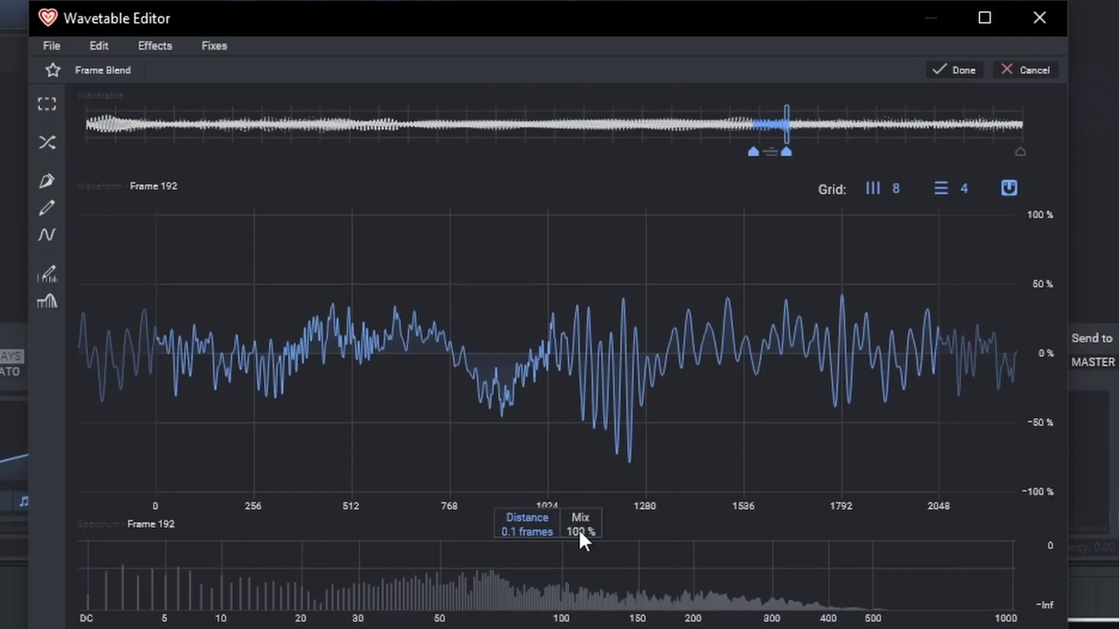
left_click(953, 70)
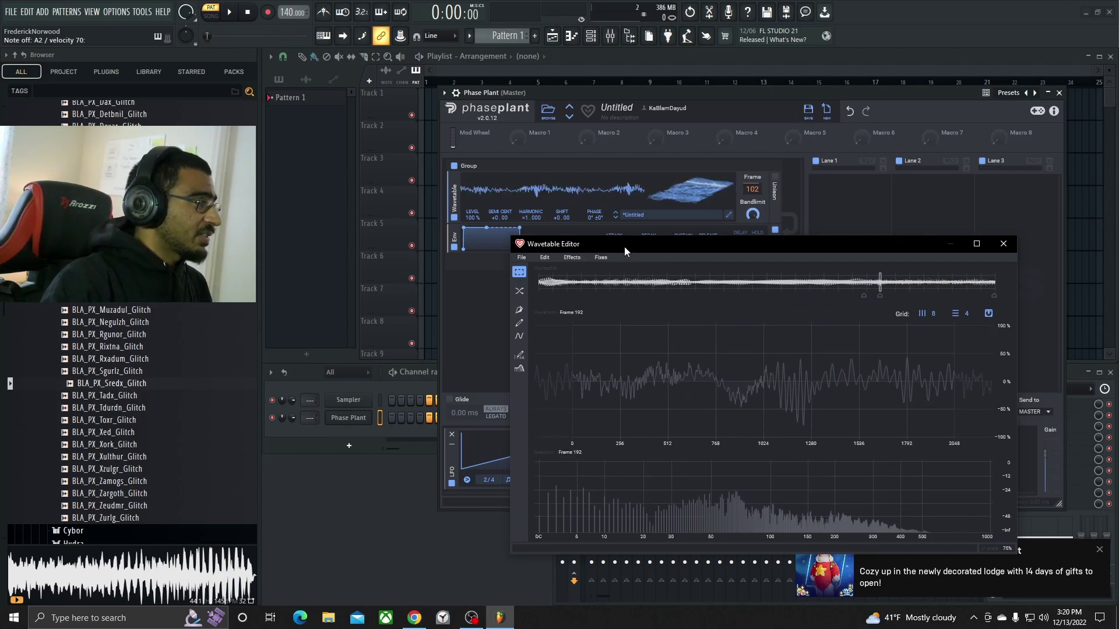
Remove the DC offset from the wavetable and align its fundamentals and frames
left_click_drag(624, 246, 617, 164)
left_click(594, 174)
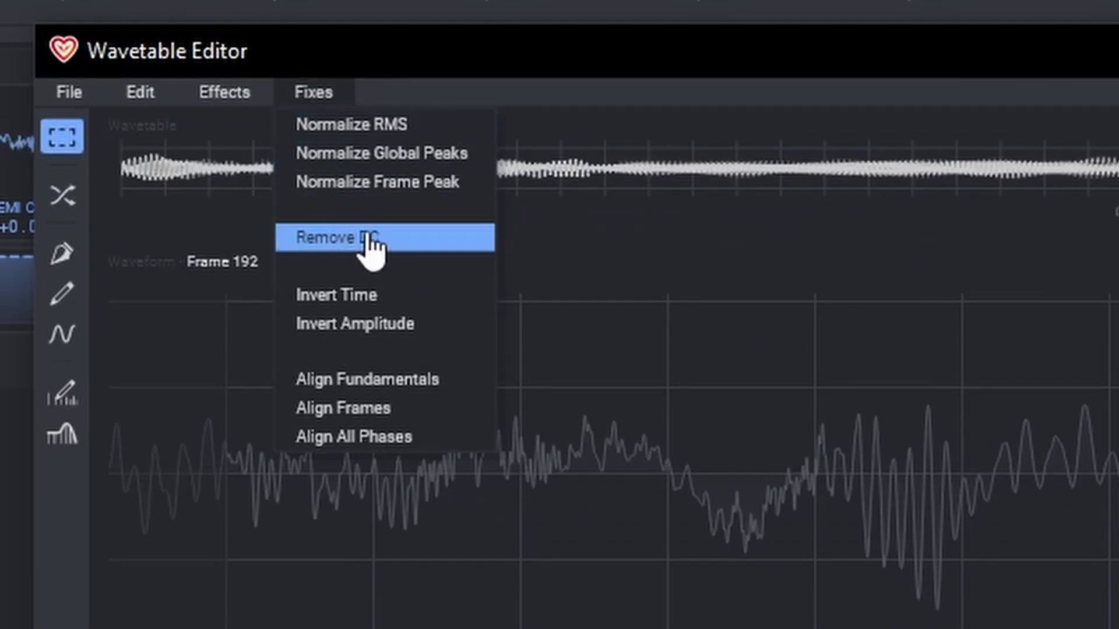
left_click(372, 239)
left_click(313, 92)
left_click(369, 384)
left_click(315, 92)
left_click(367, 407)
Normalize the wavetable by RMS, by global peaks, and by frame peak
left_click(315, 96)
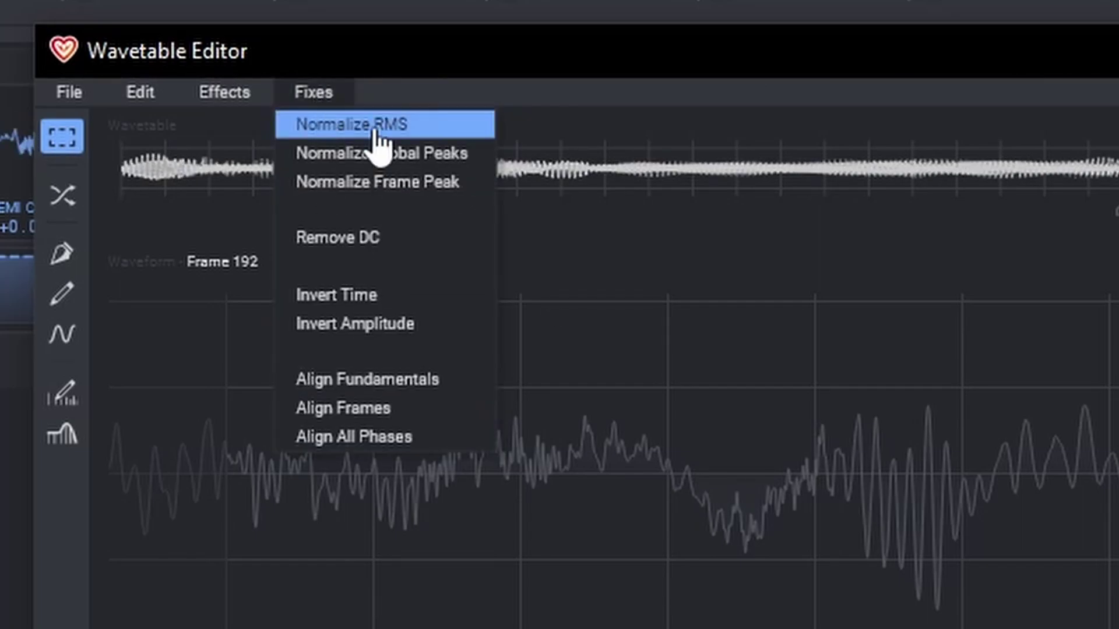
left_click(373, 126)
left_click(341, 93)
left_click(364, 153)
left_click(316, 94)
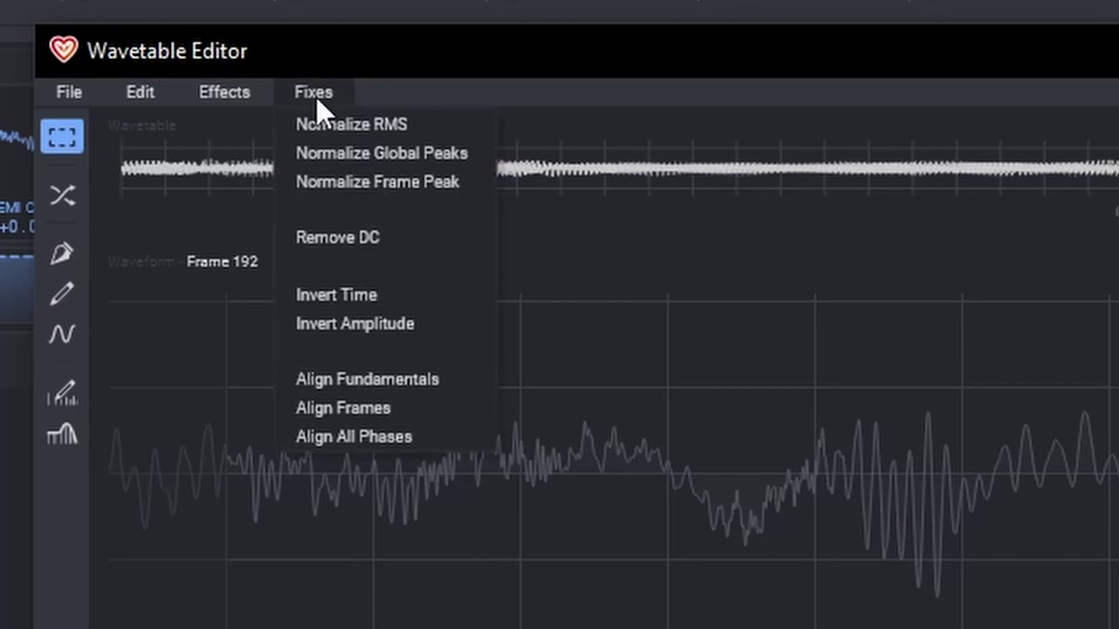
left_click(380, 183)
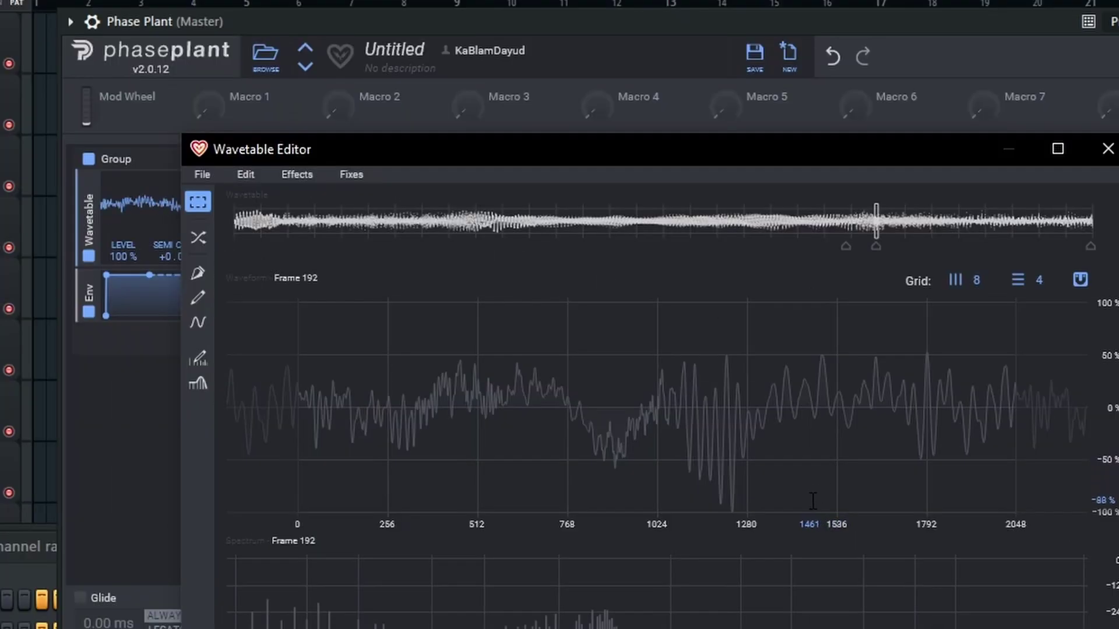
Move the Wavetable Editor clear of the oscillator and scrub the wavetable's frame position to audition the frames
left_click_drag(466, 67, 549, 507)
left_click_drag(497, 432, 497, 483)
left_click(657, 203)
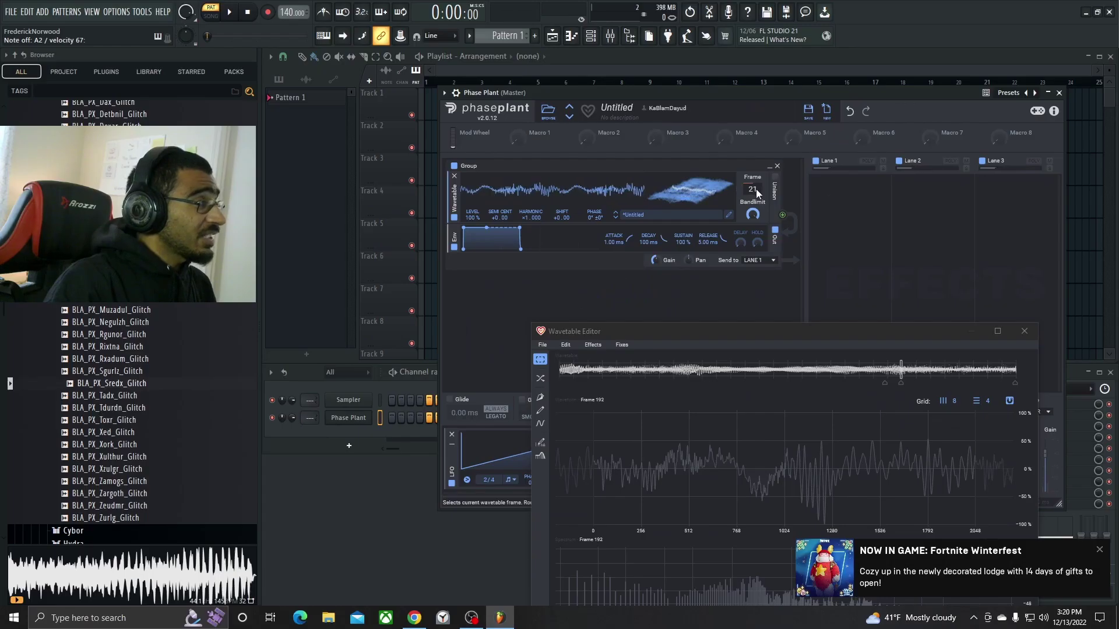
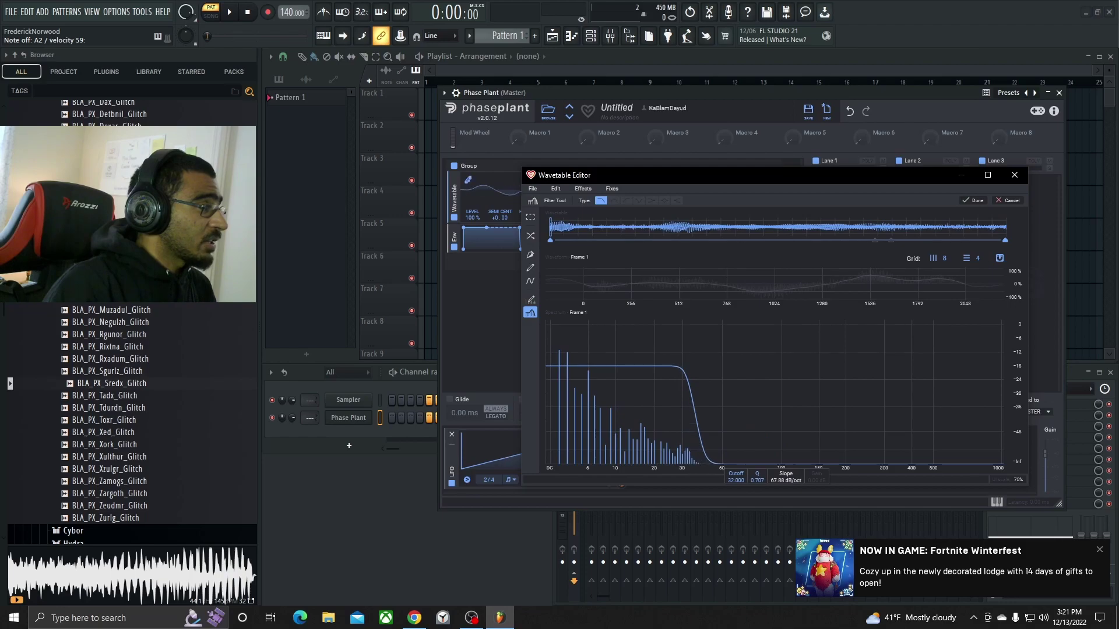
Configure the Filter Tool as a high-pass with a cutoff of about 2.3 and a 71.75 dB/oct slope at frame 1
left_click_drag(782, 481, 781, 473)
left_click_drag(580, 597, 580, 561)
left_click_drag(471, 595, 470, 603)
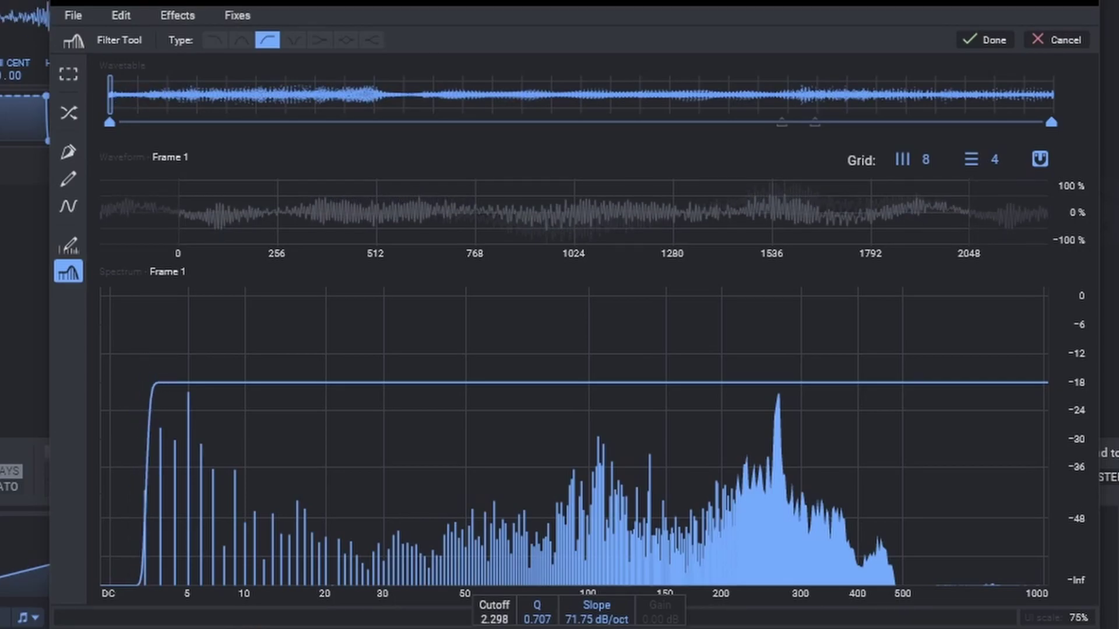
Set the high-pass filter at frame 256 to a 2.047 cutoff and 192 dB/oct slope, and apply the filter to all frames
left_click(1051, 121)
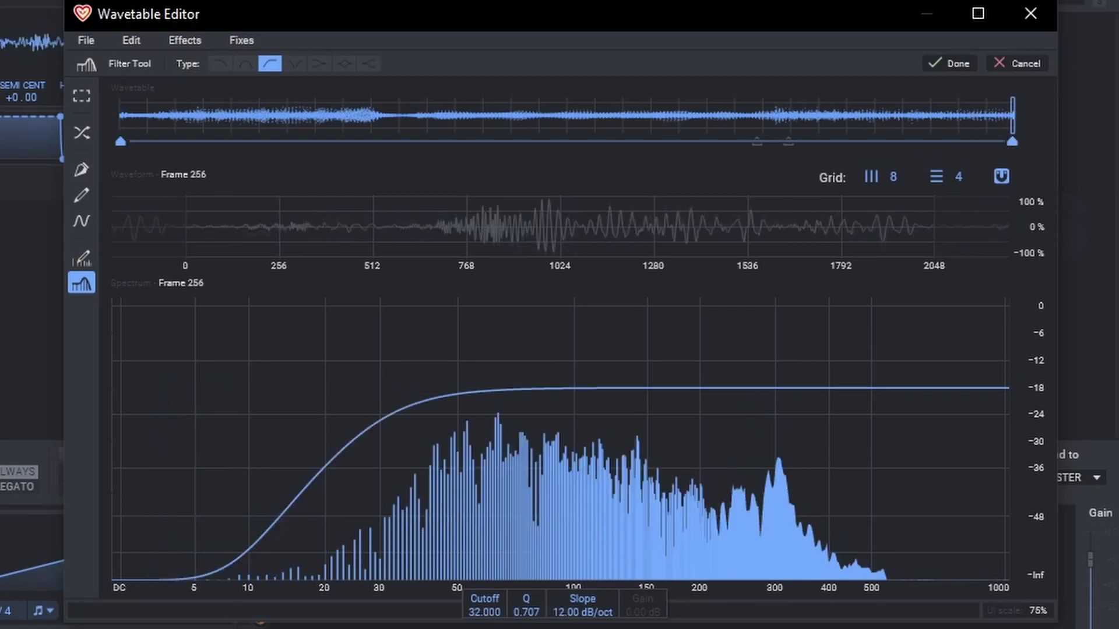
left_click_drag(582, 606, 582, 601)
left_click_drag(482, 606, 482, 611)
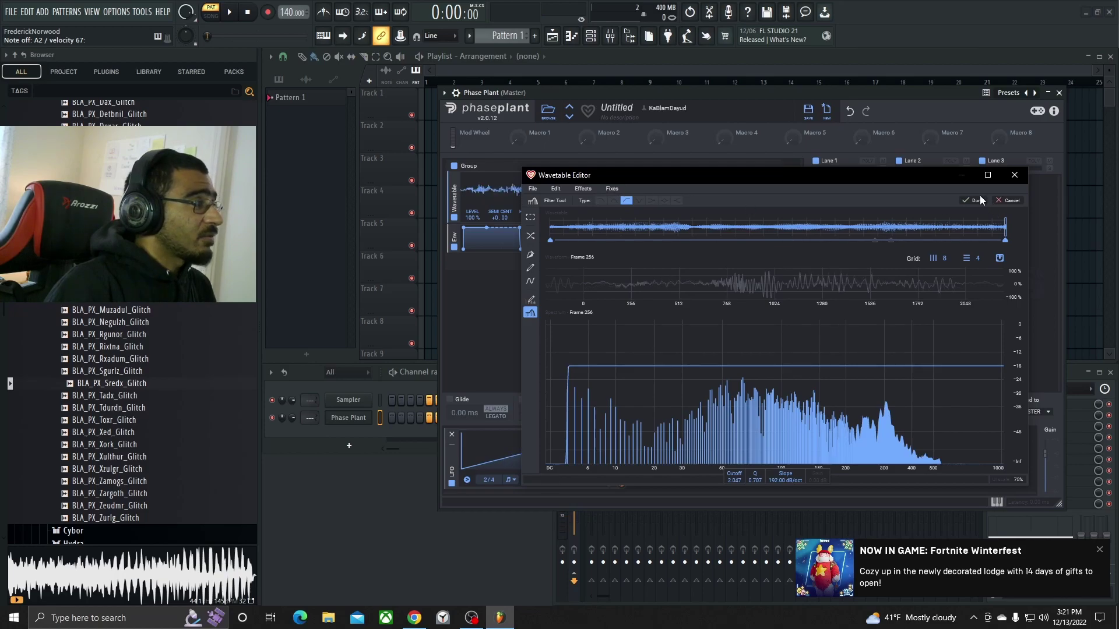
left_click(980, 201)
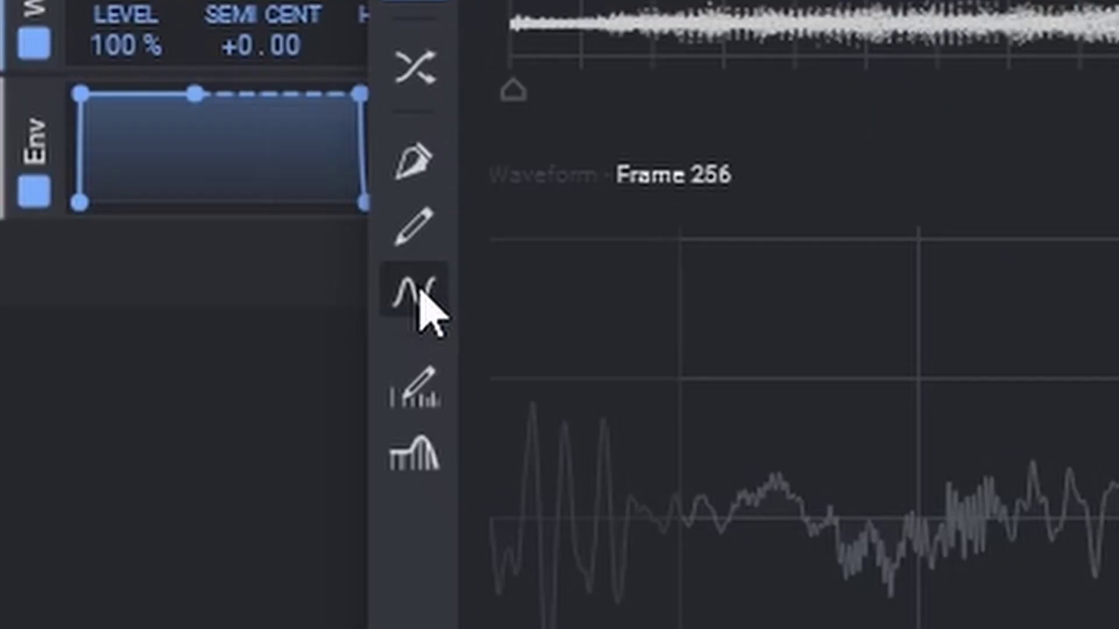
Start the Wave Tool with a sine shape and extend its range across all 256 frames
left_click(421, 293)
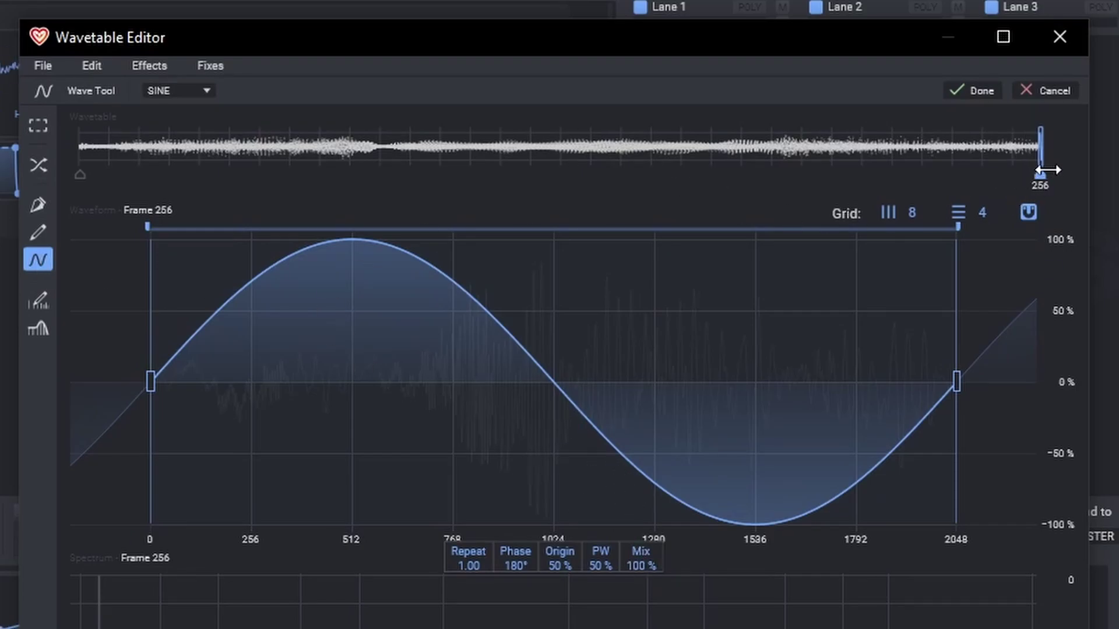
mouse_move(977, 184)
left_mouse_down()
mouse_move(389, 184)
mouse_move(53, 163)
left_mouse_up()
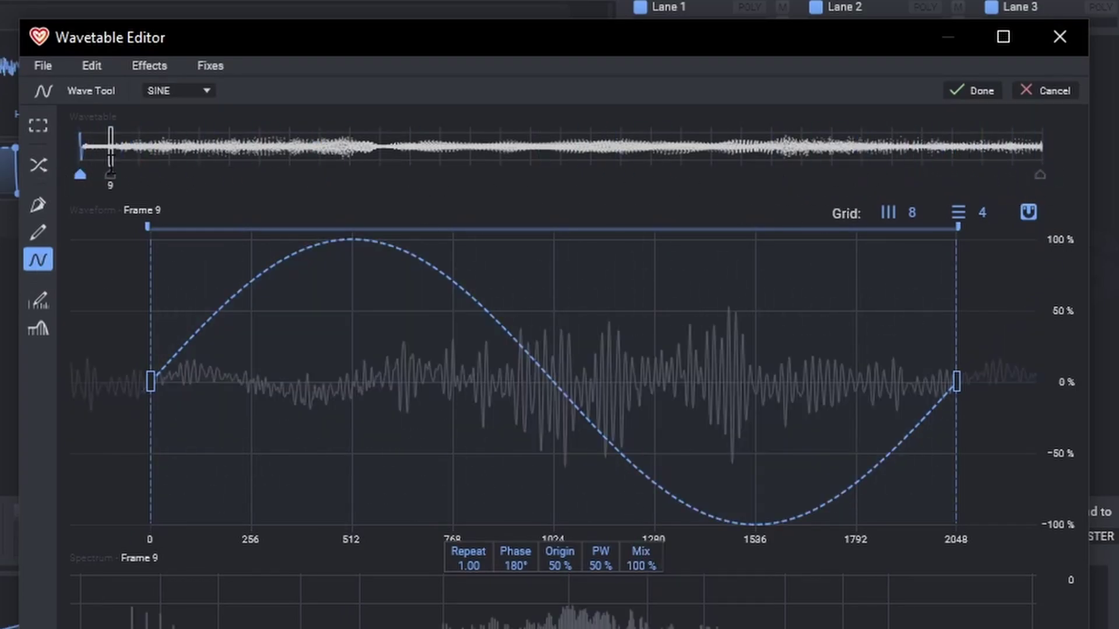
key("ctrl+a")
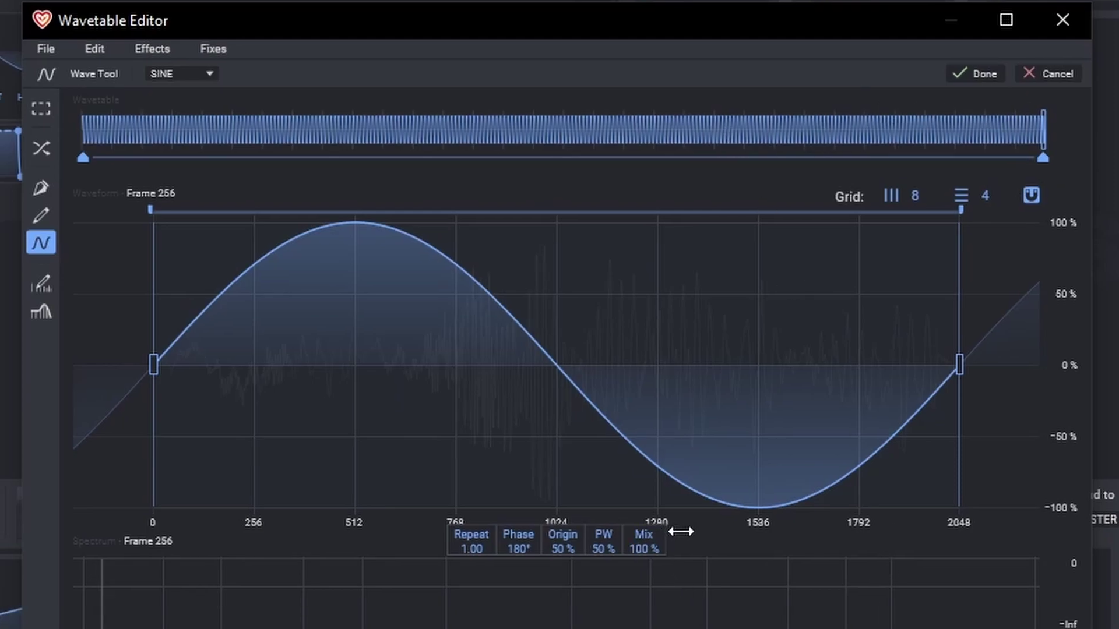
Reduce the sine's mix at frame 256 to about 38 %
left_click_drag(653, 544, 653, 580)
left_click_drag(483, 20, 703, 0)
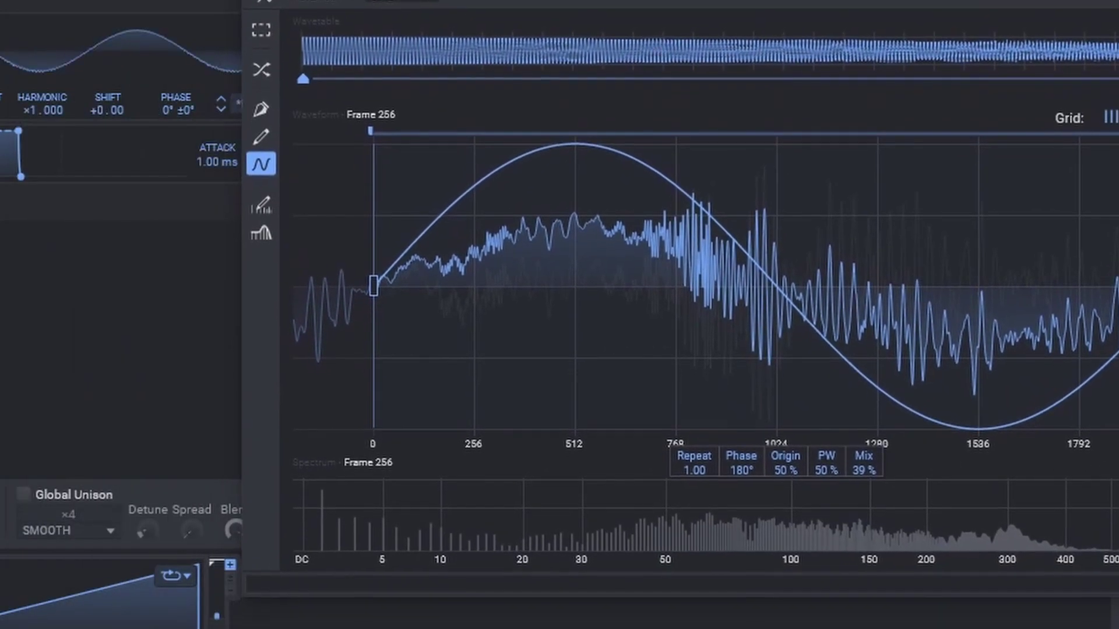
left_click_drag(861, 468, 862, 478)
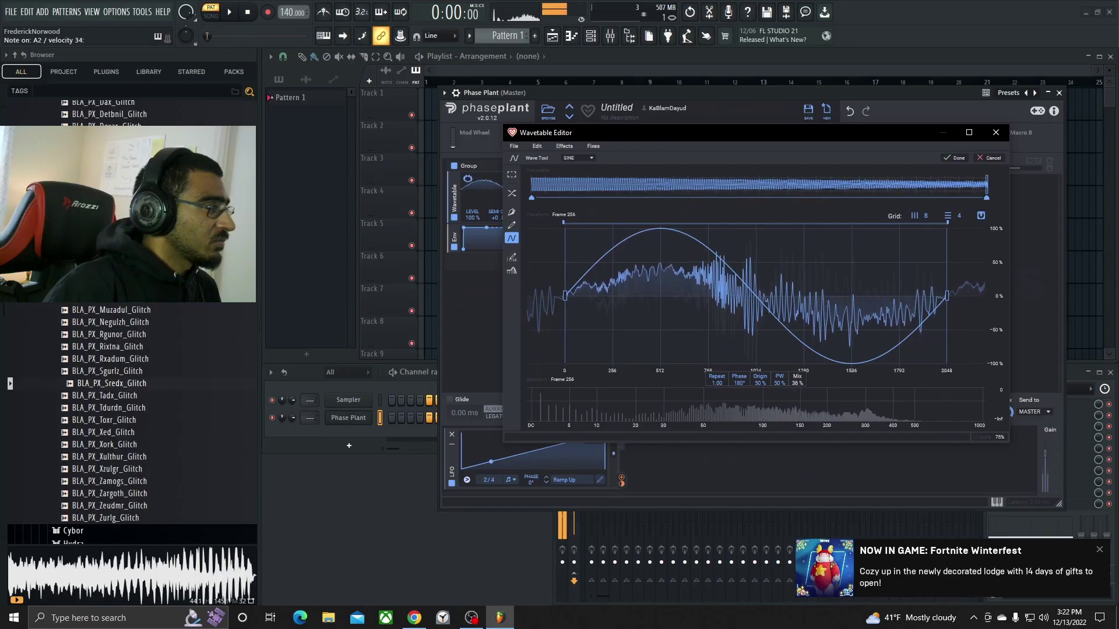
left_click_drag(797, 381, 797, 384)
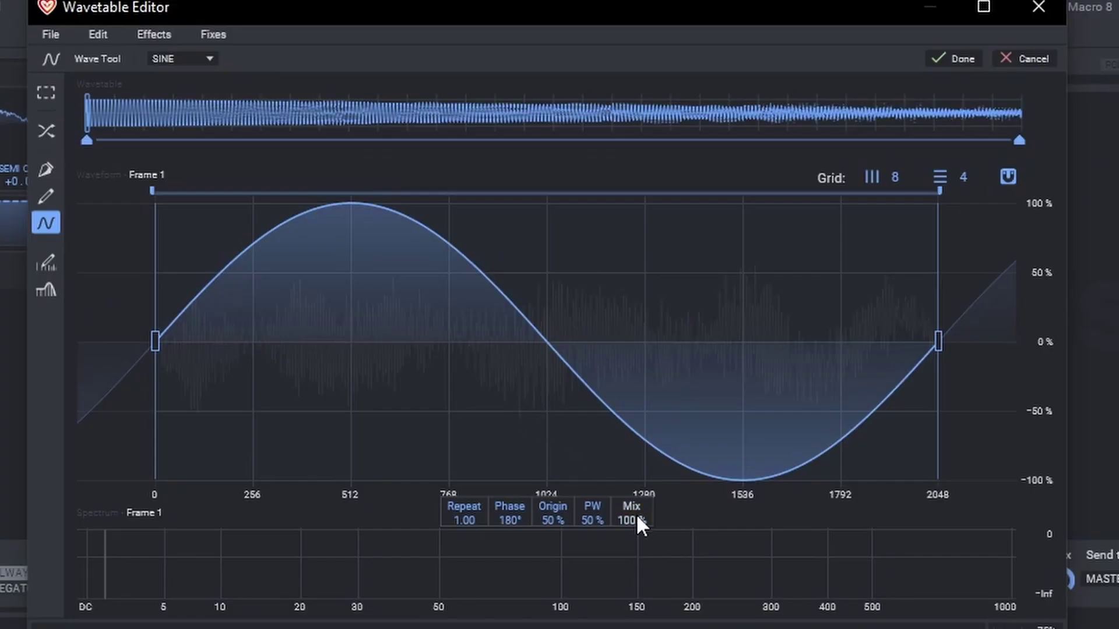
Set the sine's mix to 35 % at frame 1 and 42 % at frame 256, and apply the Wave Tool
left_click_drag(635, 513, 635, 528)
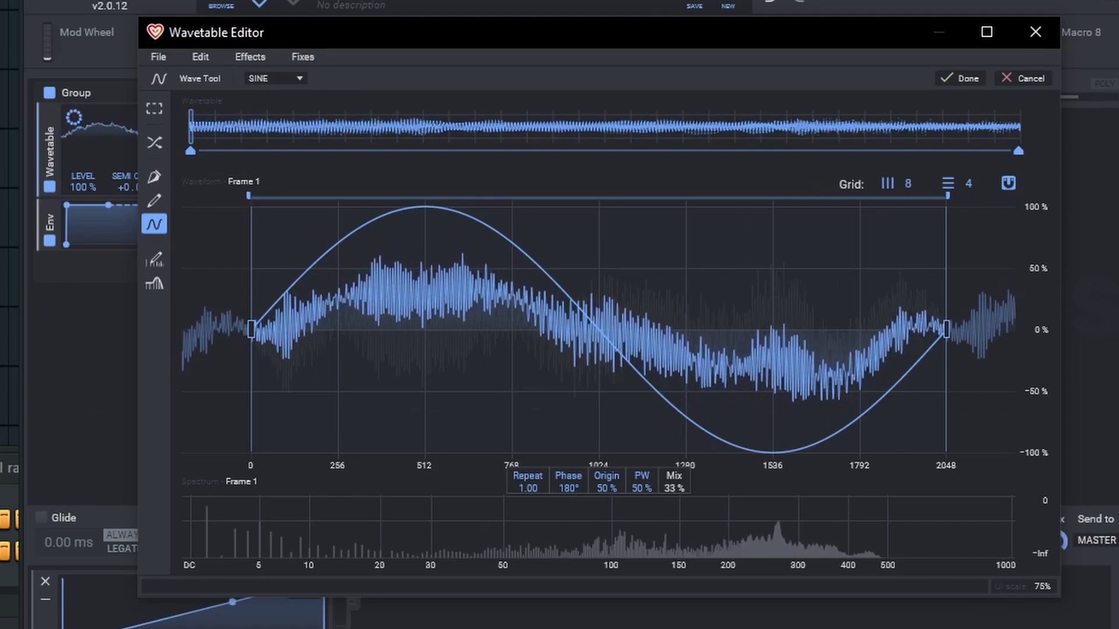
left_click_drag(677, 485, 677, 503)
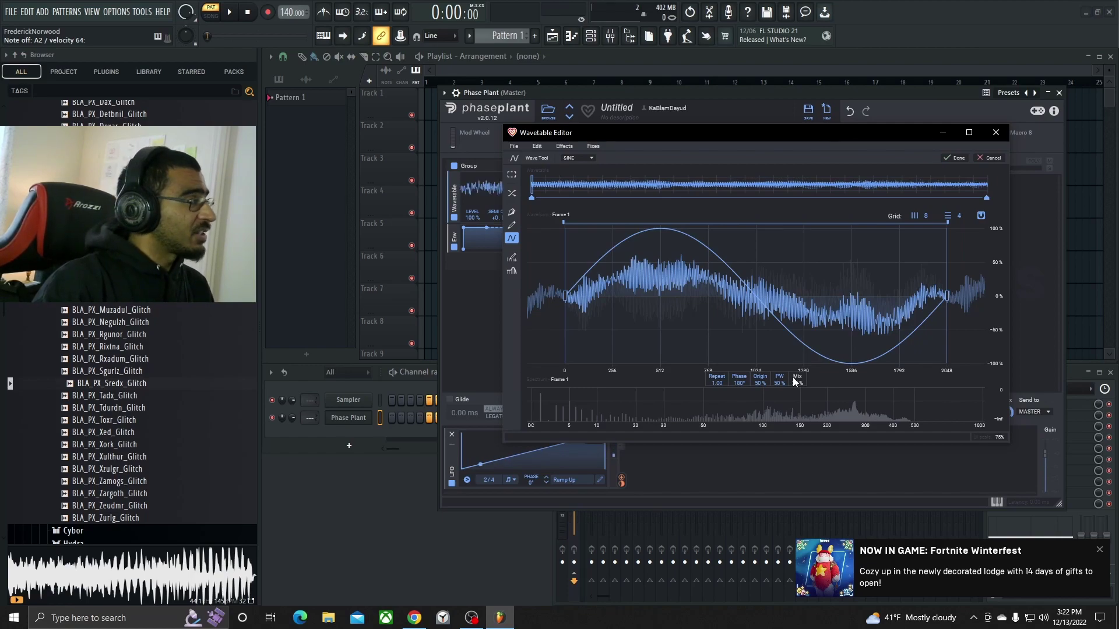
left_click_drag(797, 384, 797, 381)
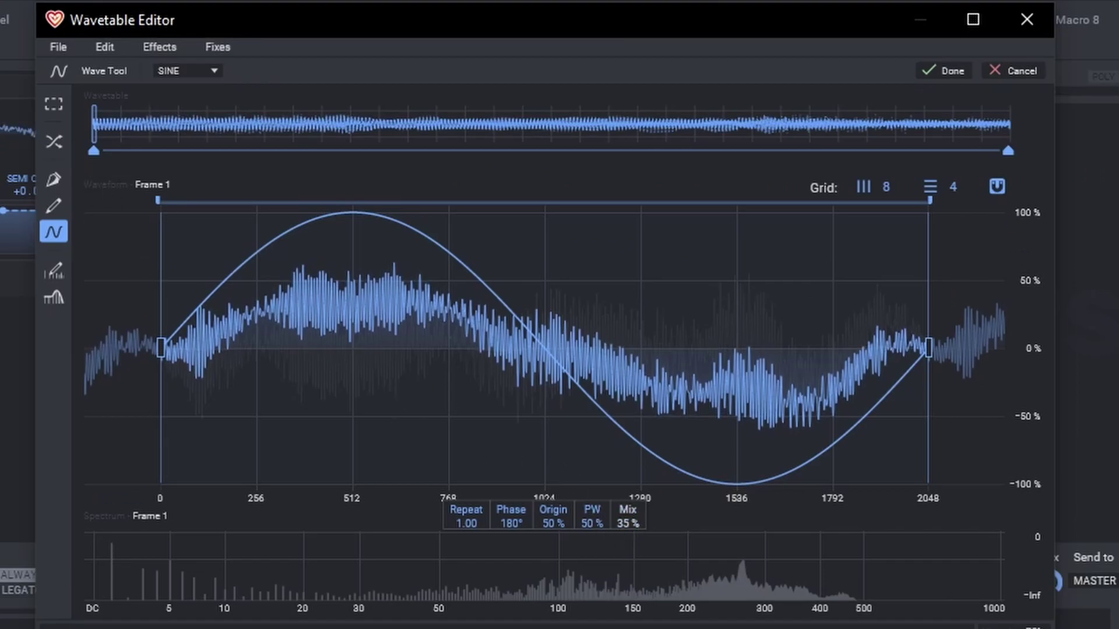
left_click(1007, 149)
left_click_drag(627, 517, 628, 485)
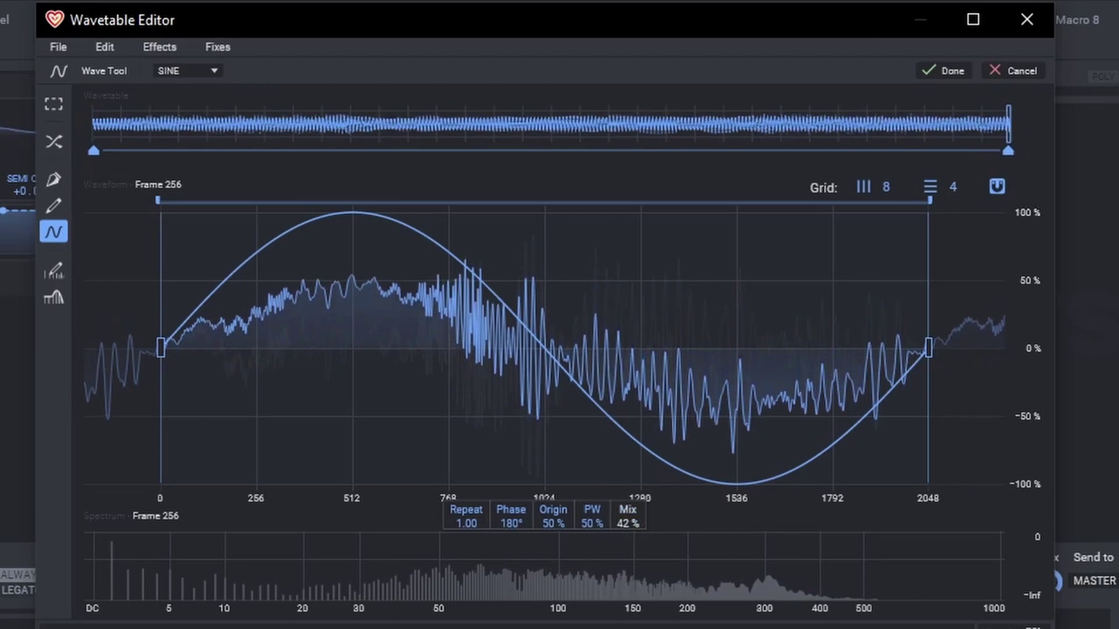
left_click(943, 70)
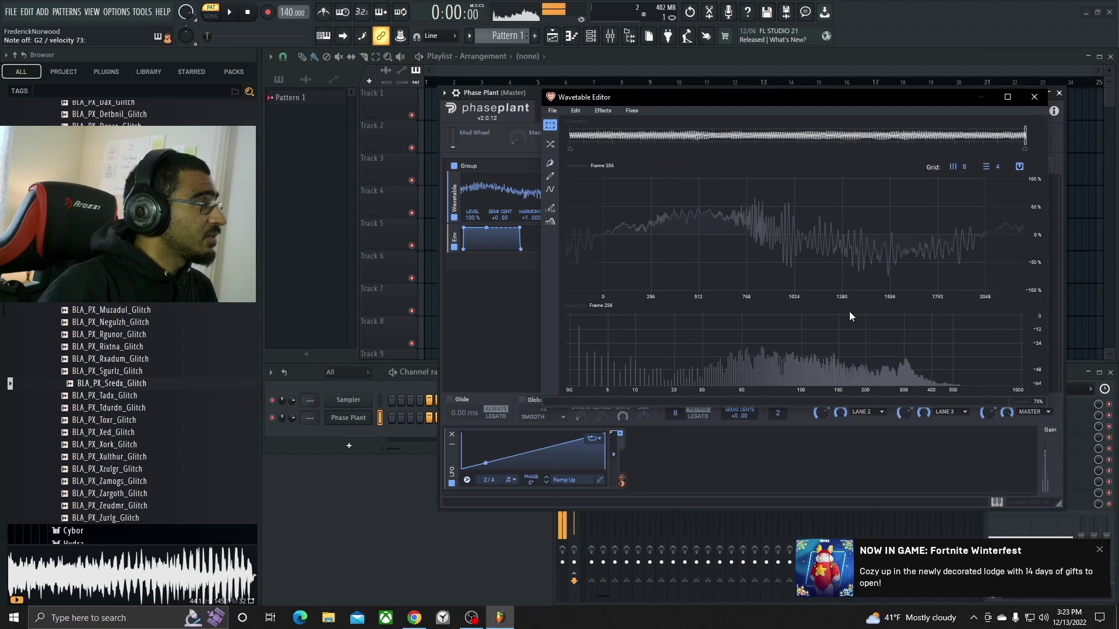
Start the Distortion effect in Overdrive mode on the wavetable, with a 34 % mix and a drive of about +6.8 dB
left_click_drag(719, 99, 709, 127)
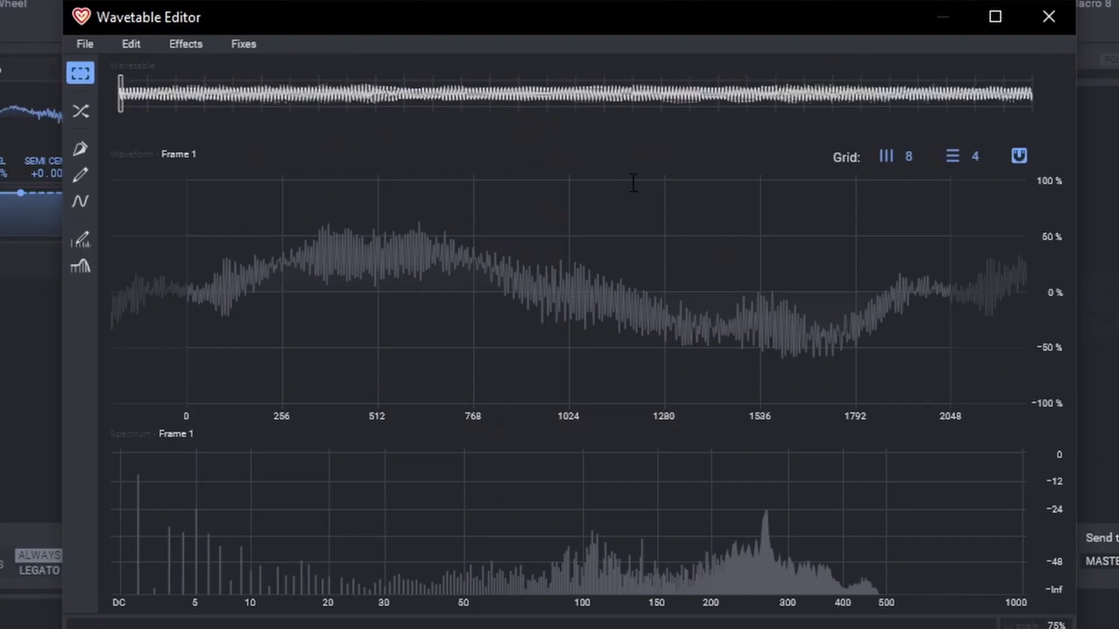
left_click(194, 49)
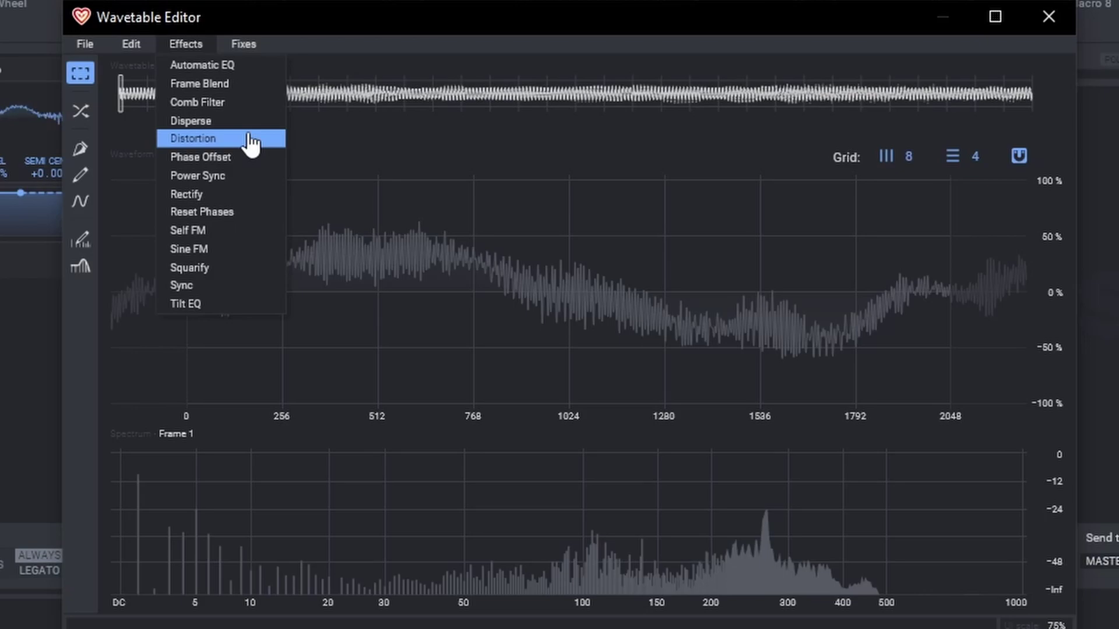
left_click(250, 139)
left_click_drag(621, 520, 621, 568)
left_click_drag(521, 521, 522, 595)
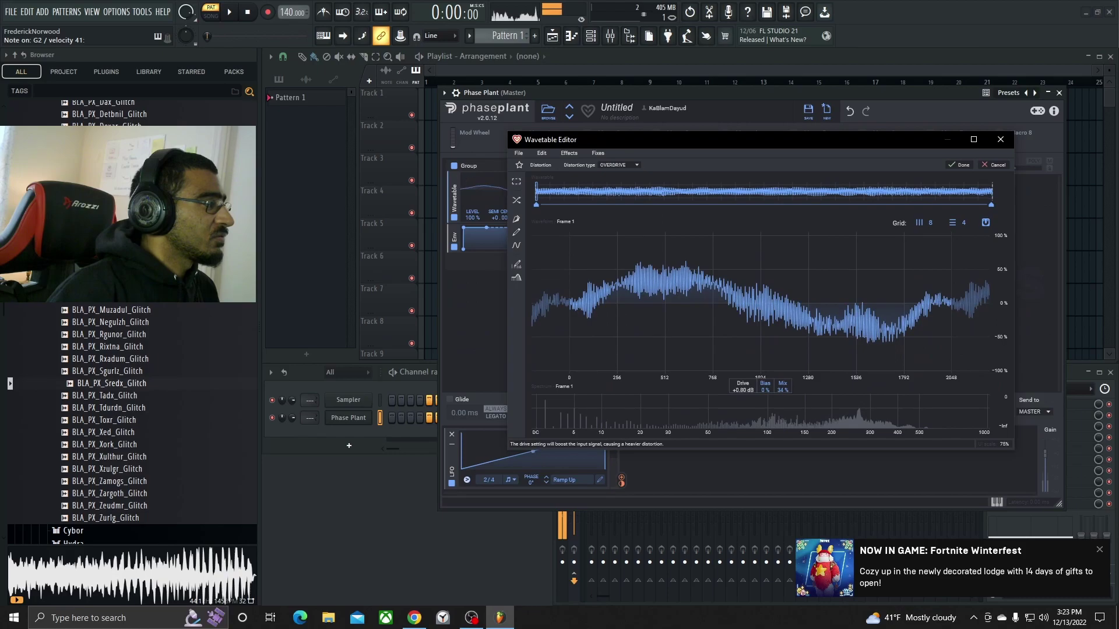
left_click_drag(743, 386, 743, 376)
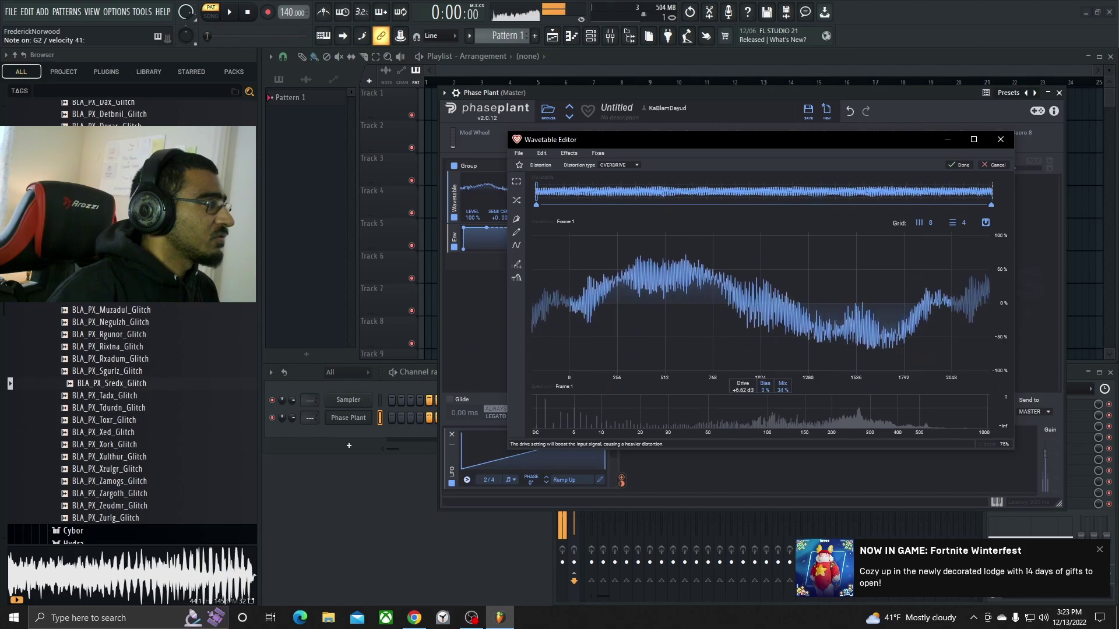
Compare the distortion types on the wavetable, and apply Overdrive with +4.52 dB drive and about 85 % mix
left_click_drag(709, 146, 764, 242)
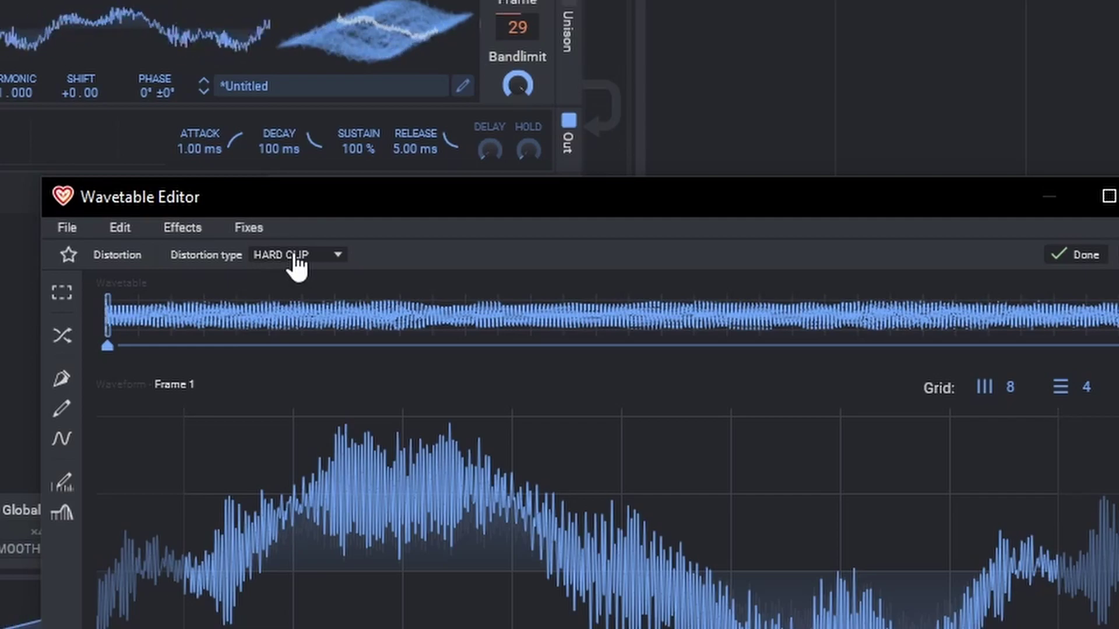
left_click(296, 256)
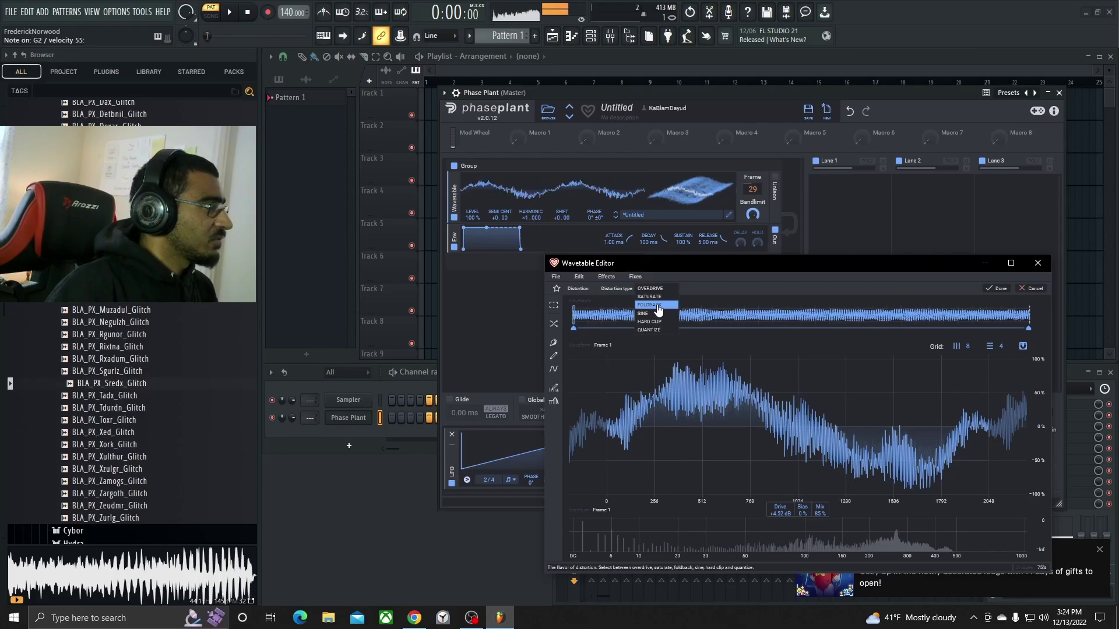
left_click(285, 292)
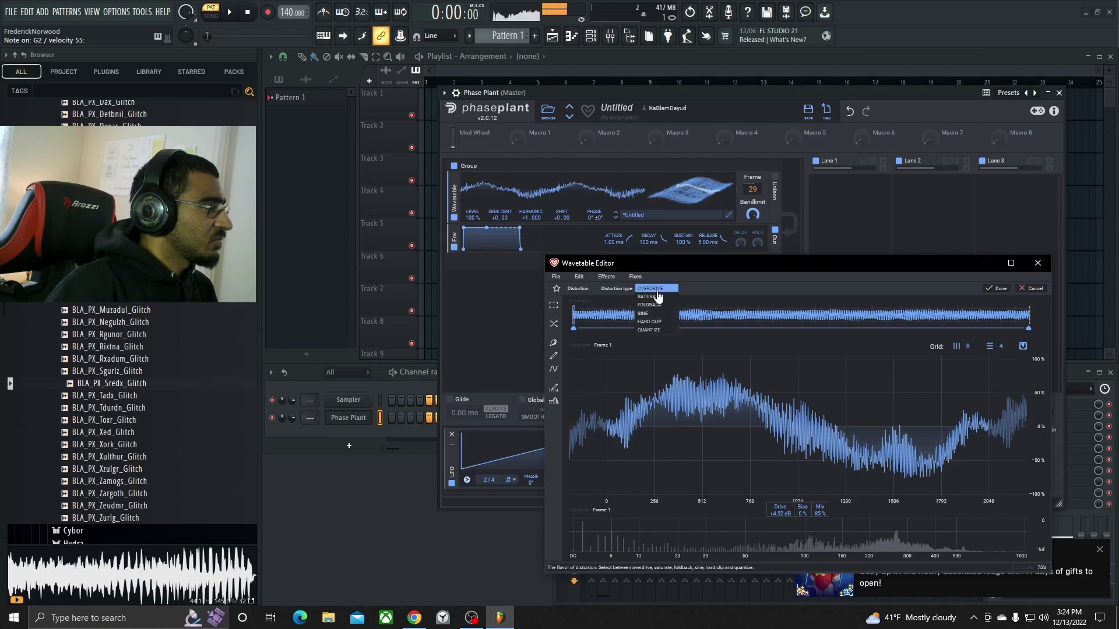
left_click(660, 290)
left_click(657, 298)
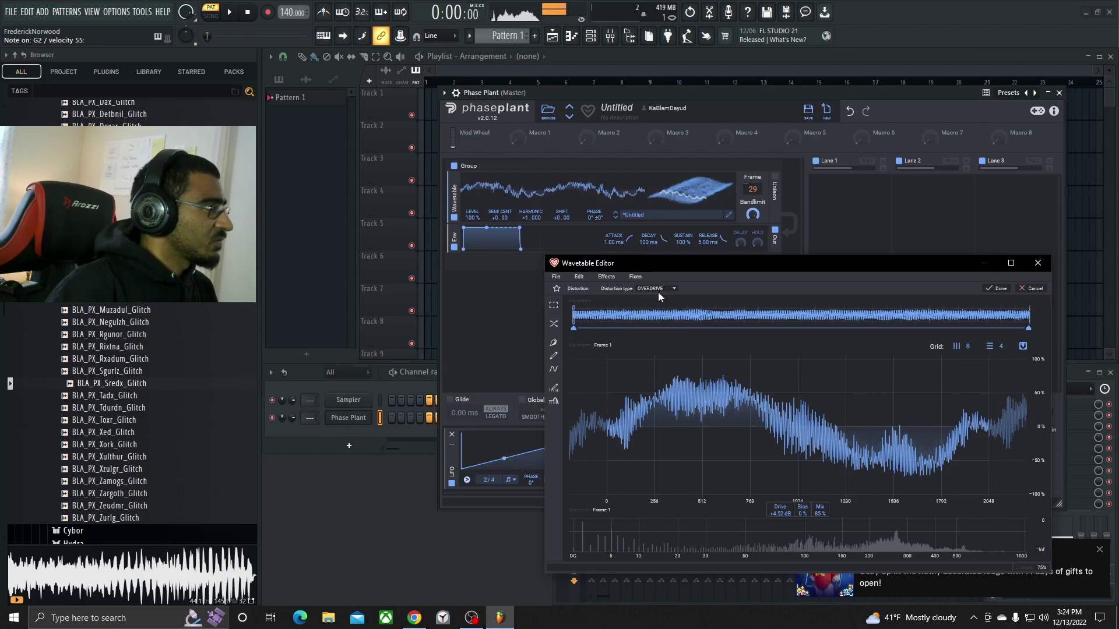
left_click(996, 288)
Try the Squarify effect on the wavetable at 100 % mix
left_click(606, 277)
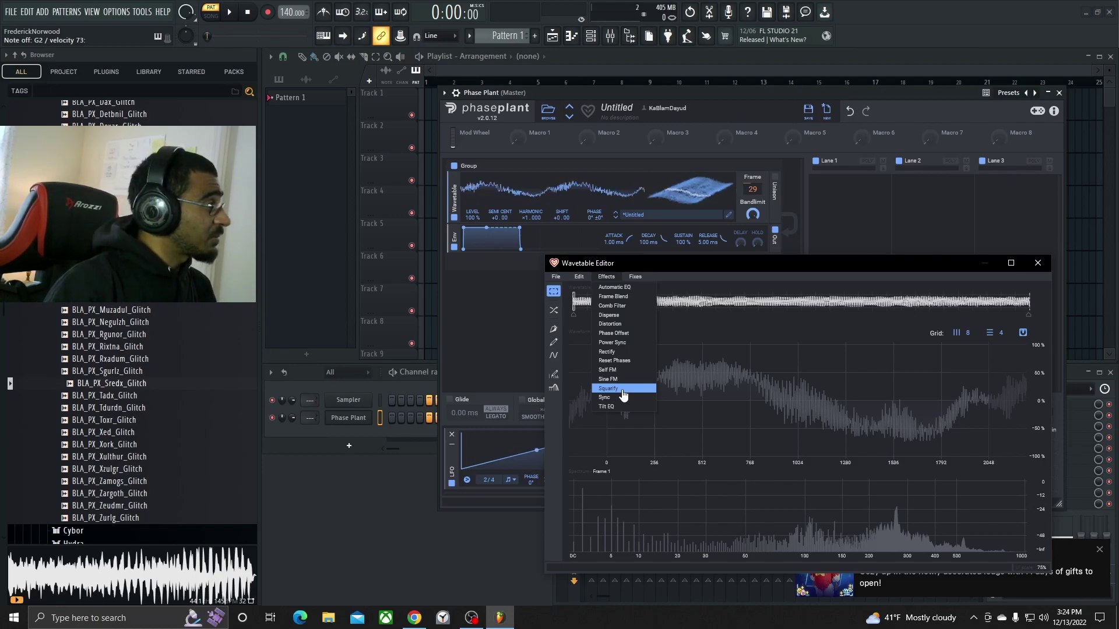
left_click(622, 395)
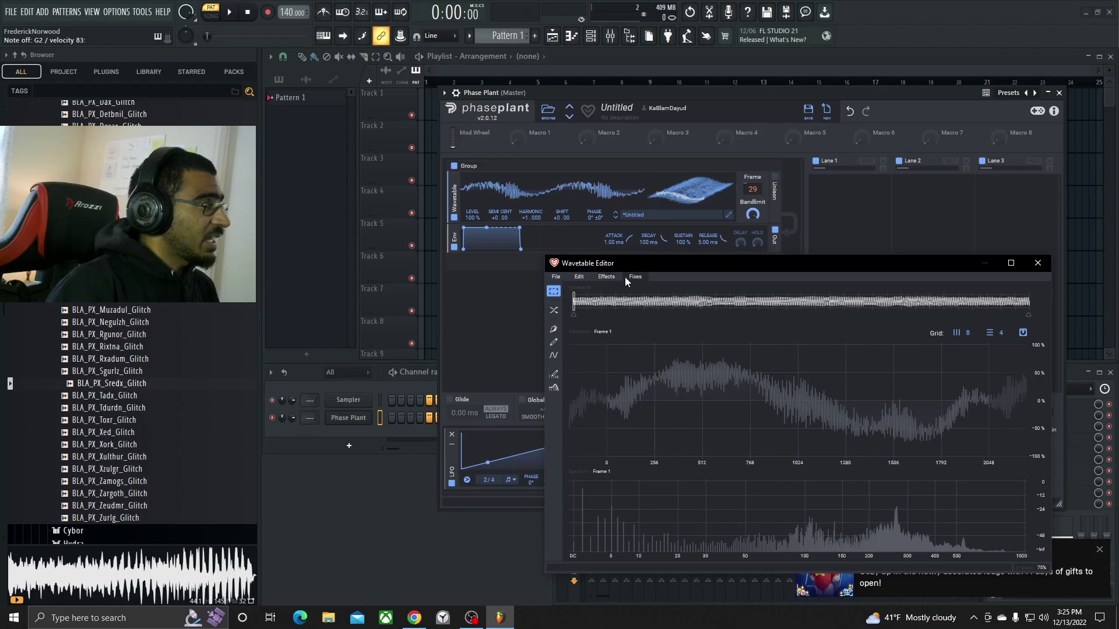
left_click(211, 70)
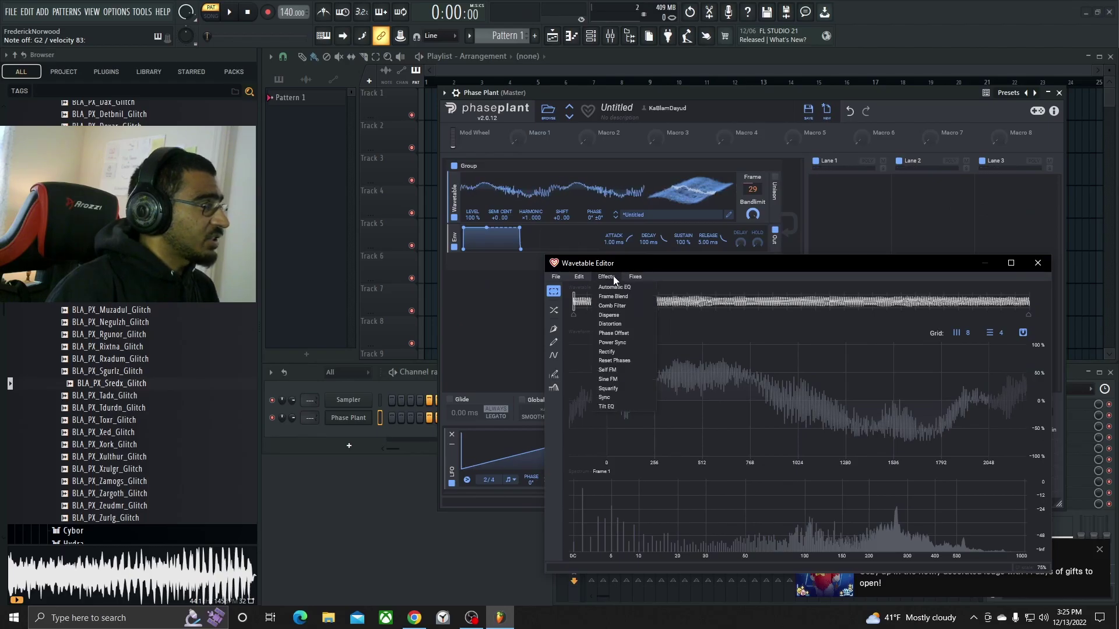
left_click(624, 389)
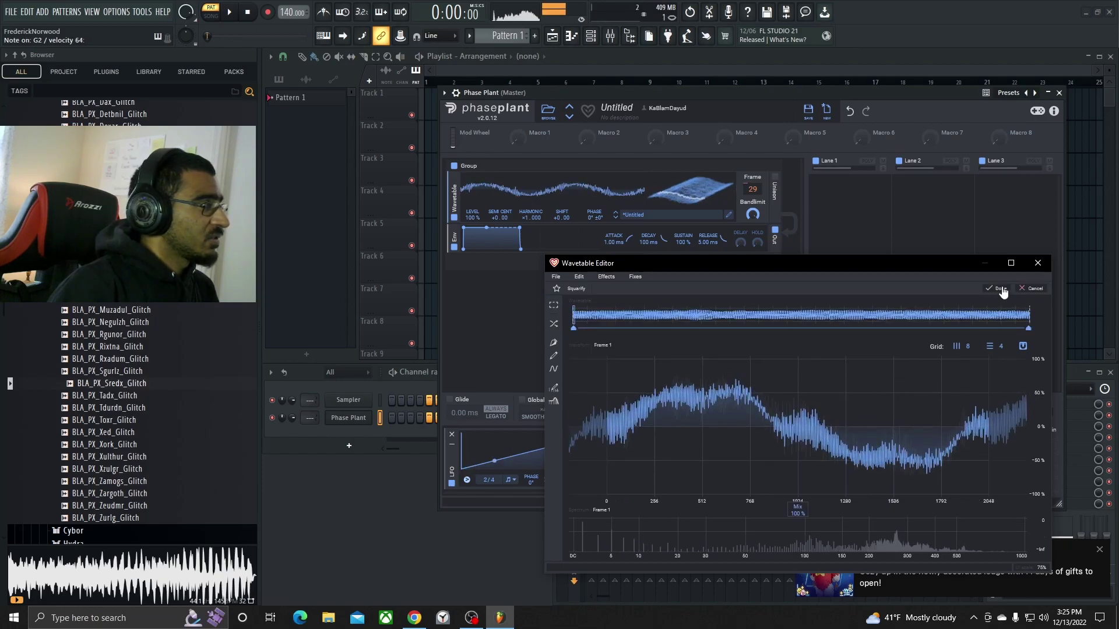
left_click(1031, 289)
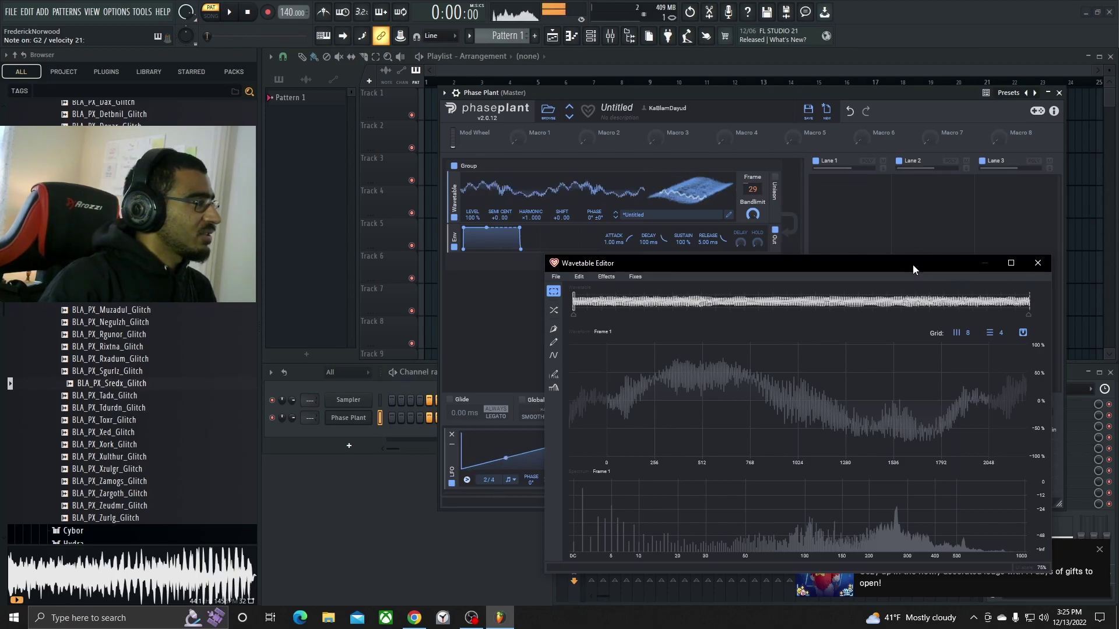
Close the Wavetable Editor and add a second LFO modulator
left_click_drag(913, 265, 889, 161)
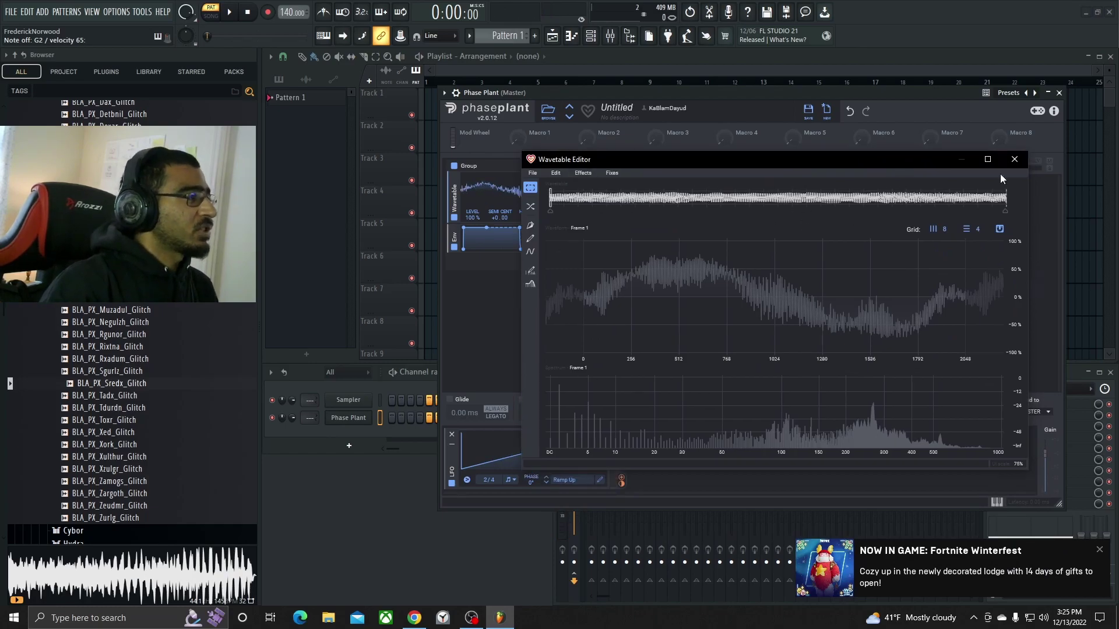
left_click(1014, 159)
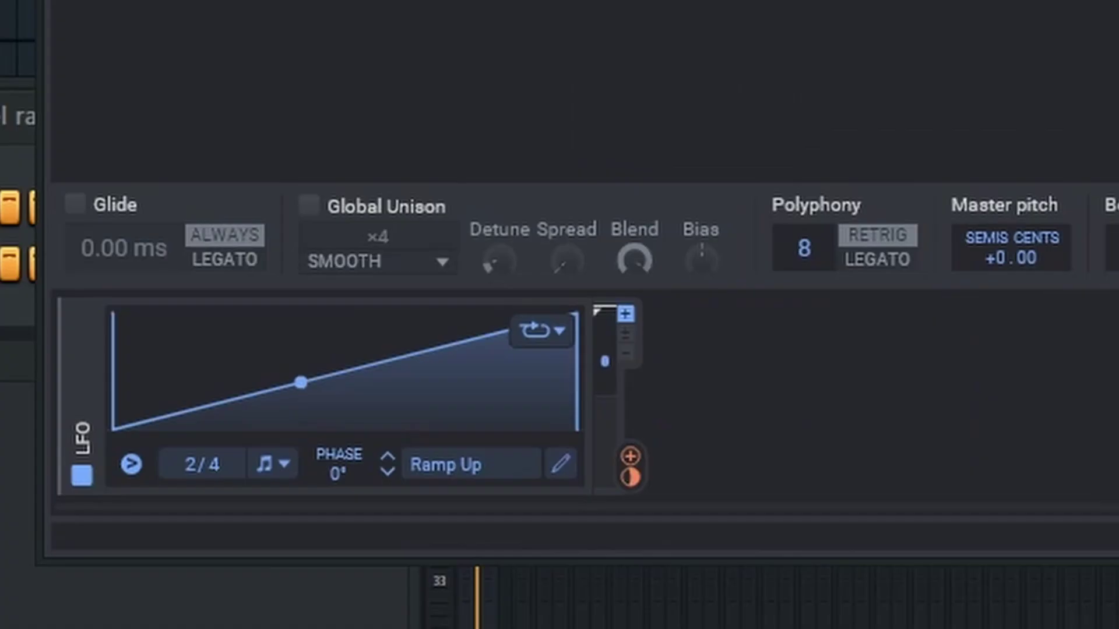
left_click(801, 422)
left_click(836, 289)
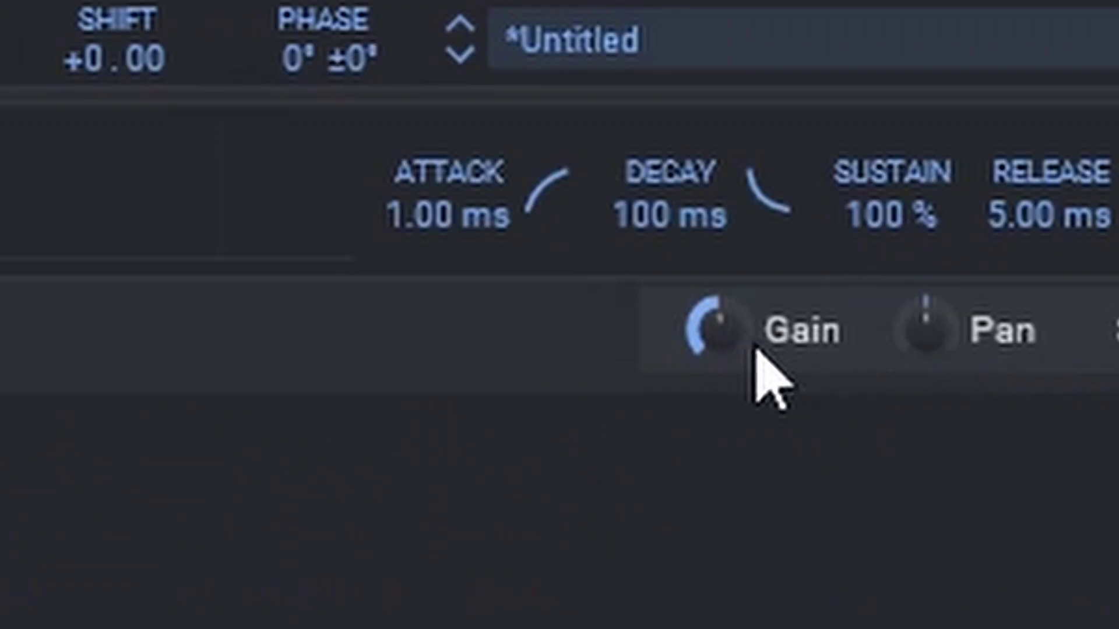
Turn down the group's Gain, sync the Pyramid LFO at 1/4, and use it to modulate that Gain
left_click_drag(754, 343, 754, 443)
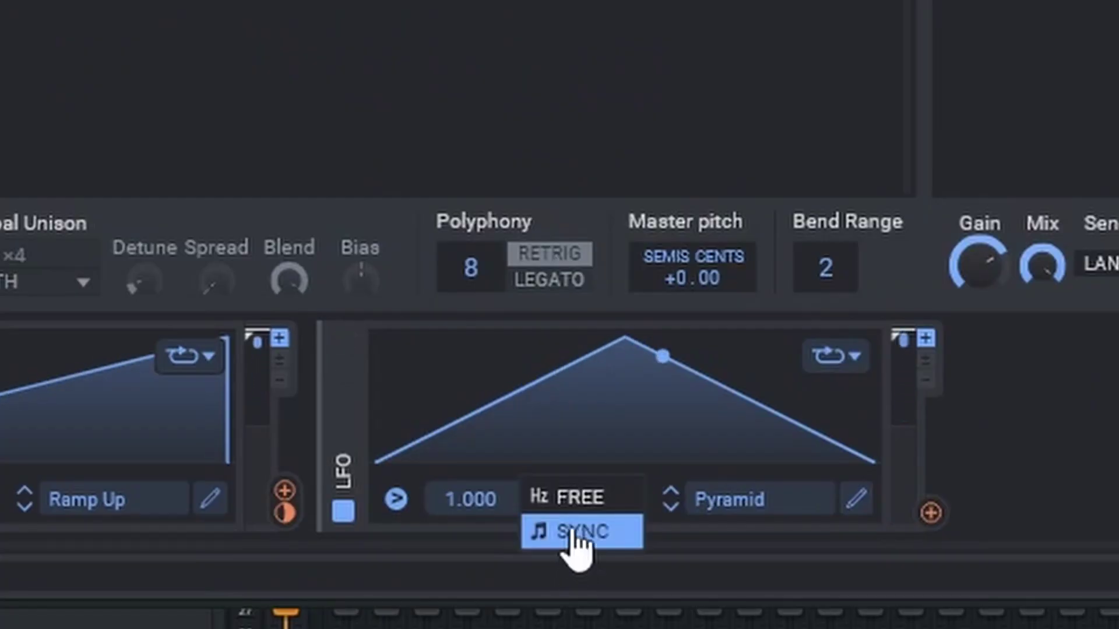
left_click(571, 537)
left_click_drag(467, 502, 467, 542)
left_click(924, 490)
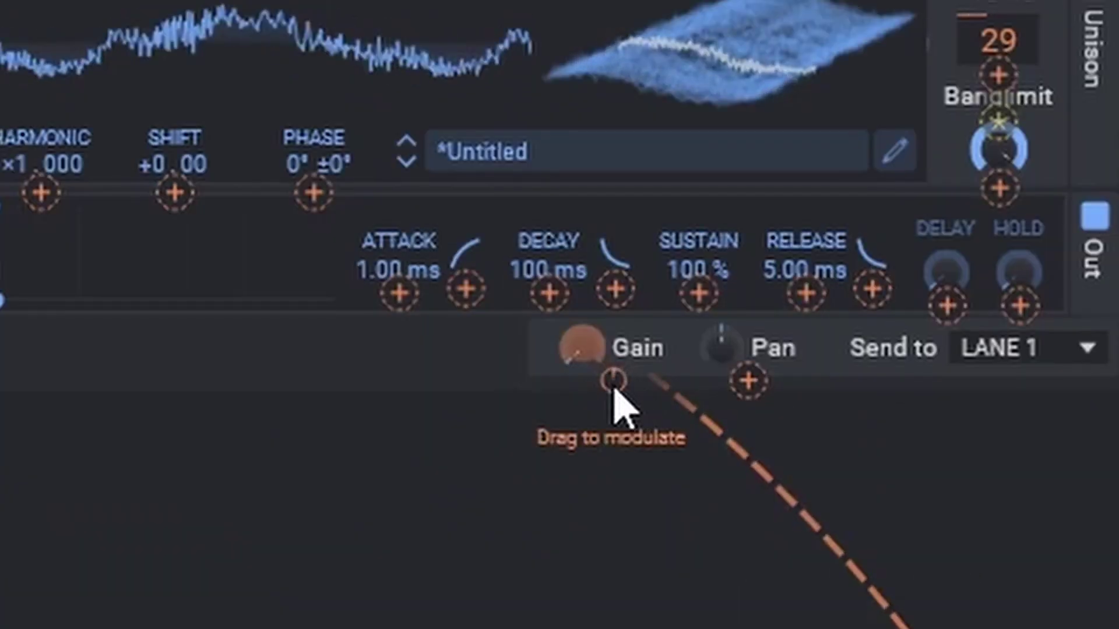
left_click_drag(613, 383, 614, 313)
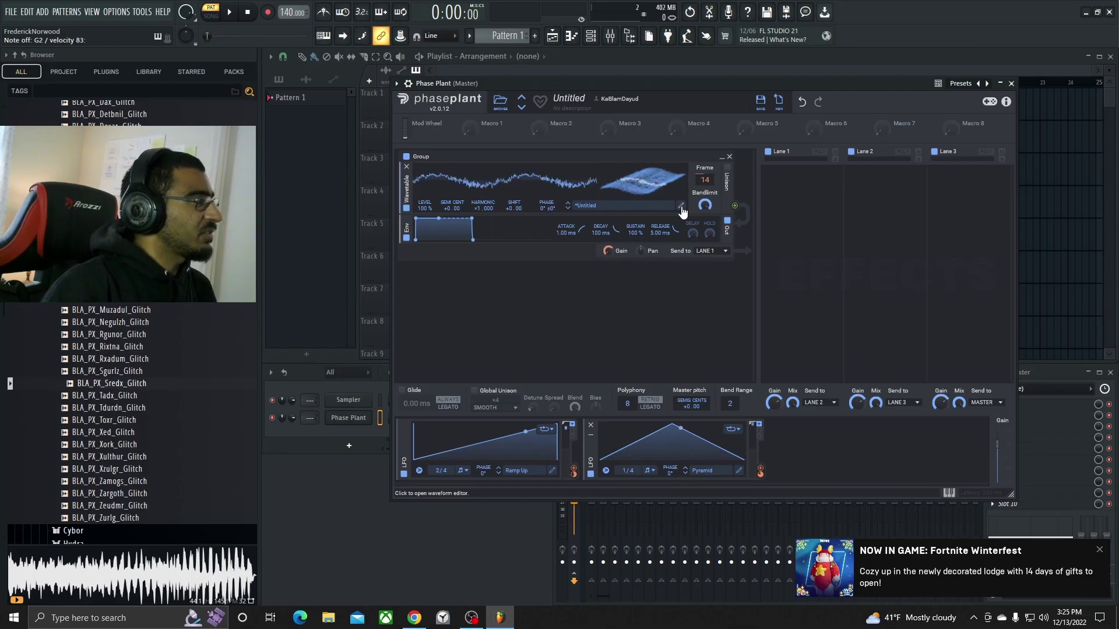
Reopen the wavetable for editing, apply Squarify at 100 % mix, and close the editor
left_click(682, 208)
left_click(452, 115)
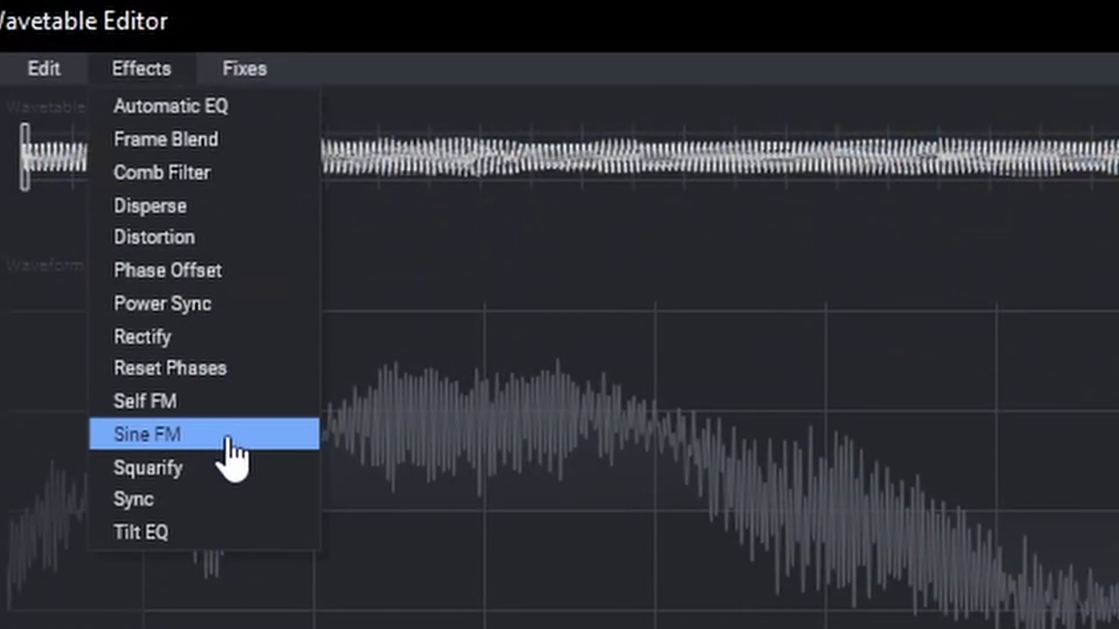
left_click(233, 468)
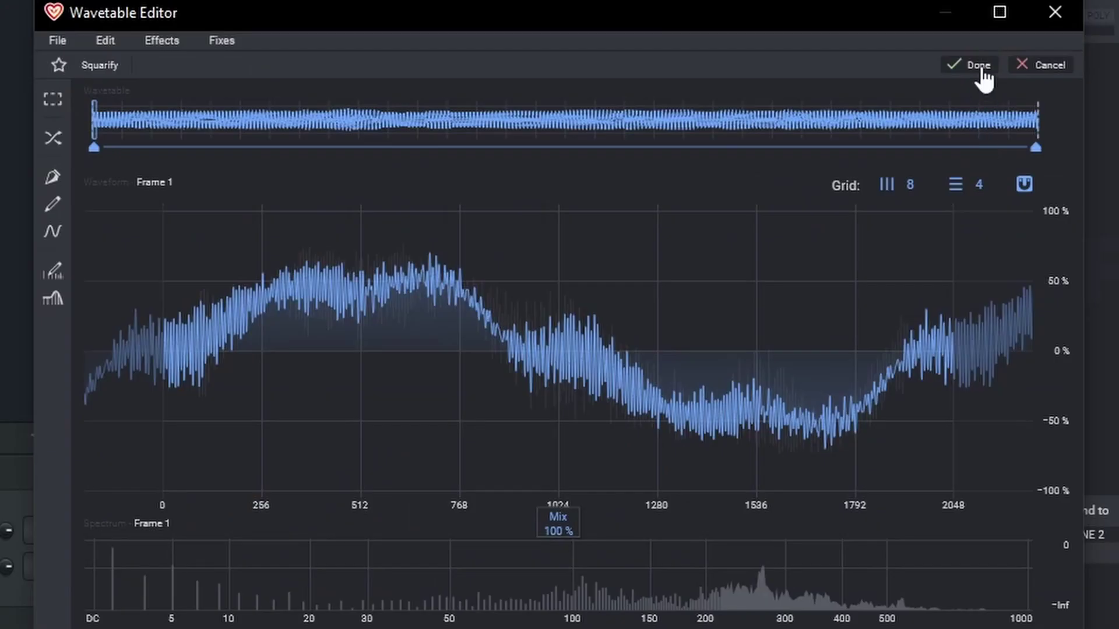
left_click(981, 70)
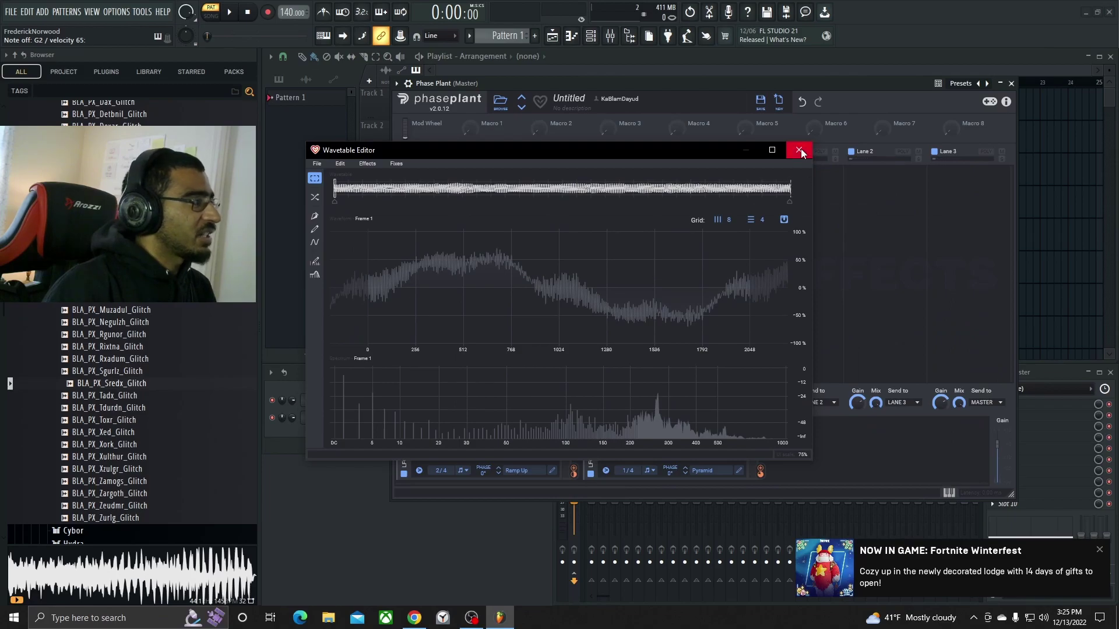
left_click(799, 150)
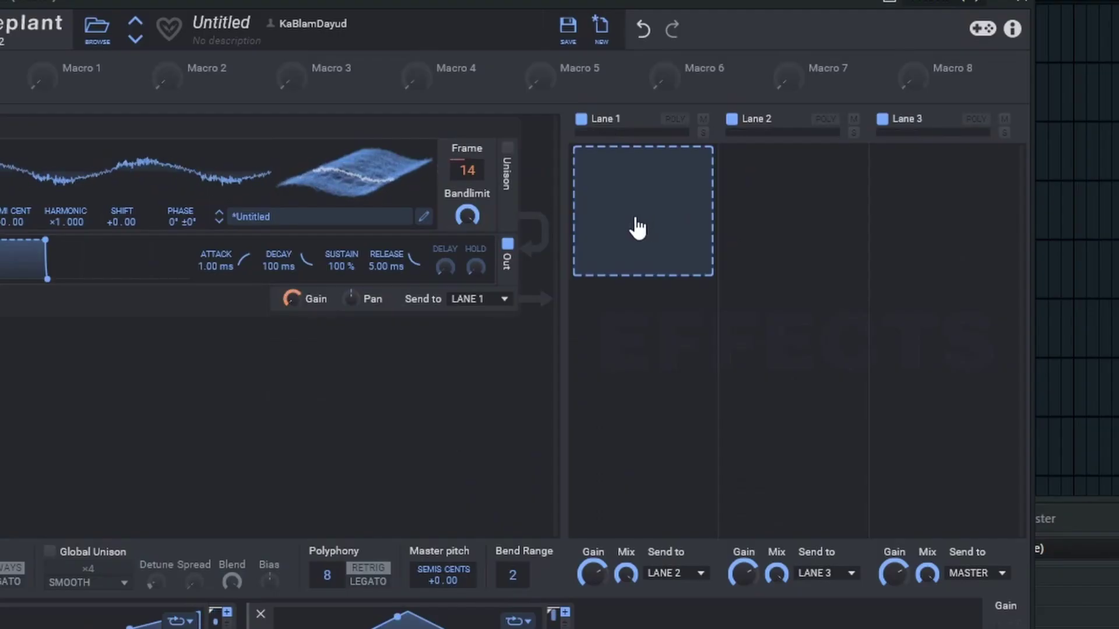
Add Snap Heap to Lane 1 with the DA FILTERS preset, and place two untitled Snap Heaps in Lane 3
left_click(710, 328)
left_click(889, 437)
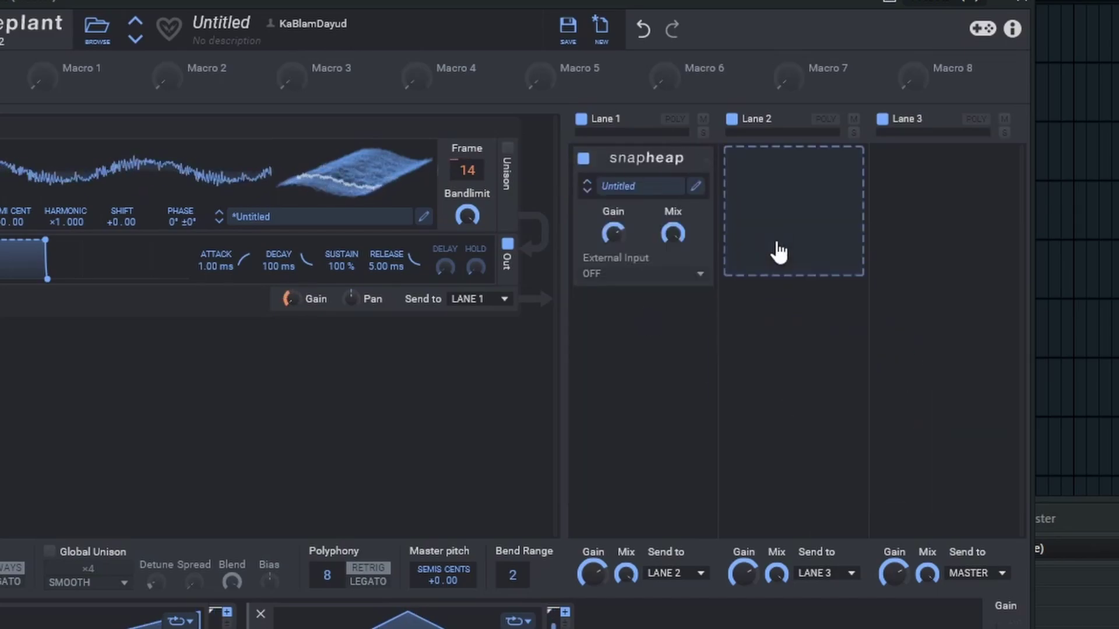
left_click_drag(656, 159, 943, 205)
left_click(633, 194)
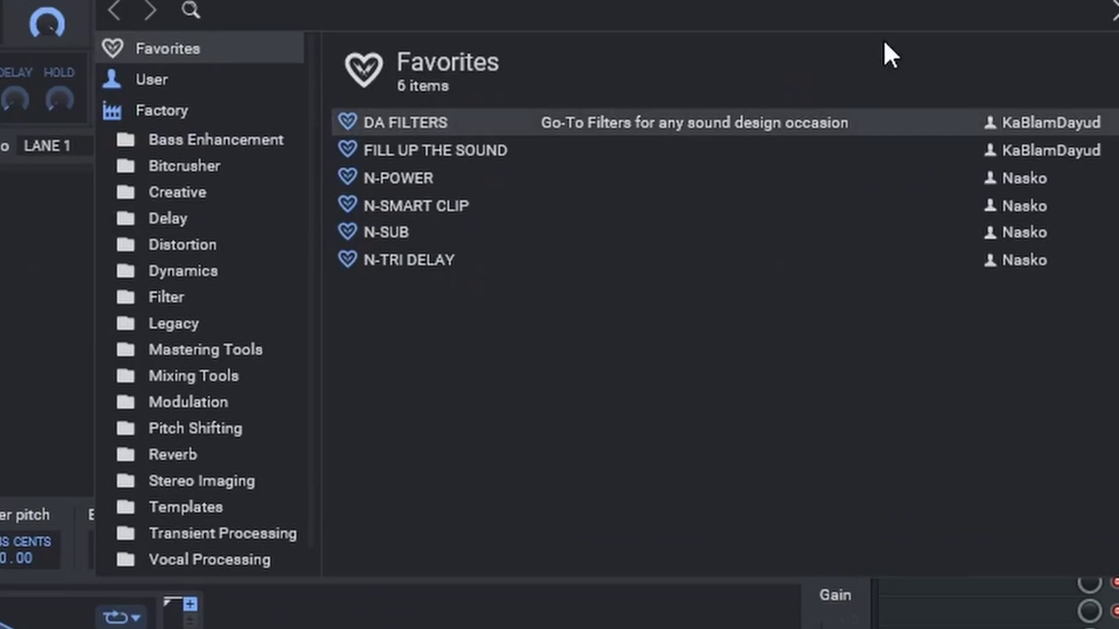
left_click(1111, 10)
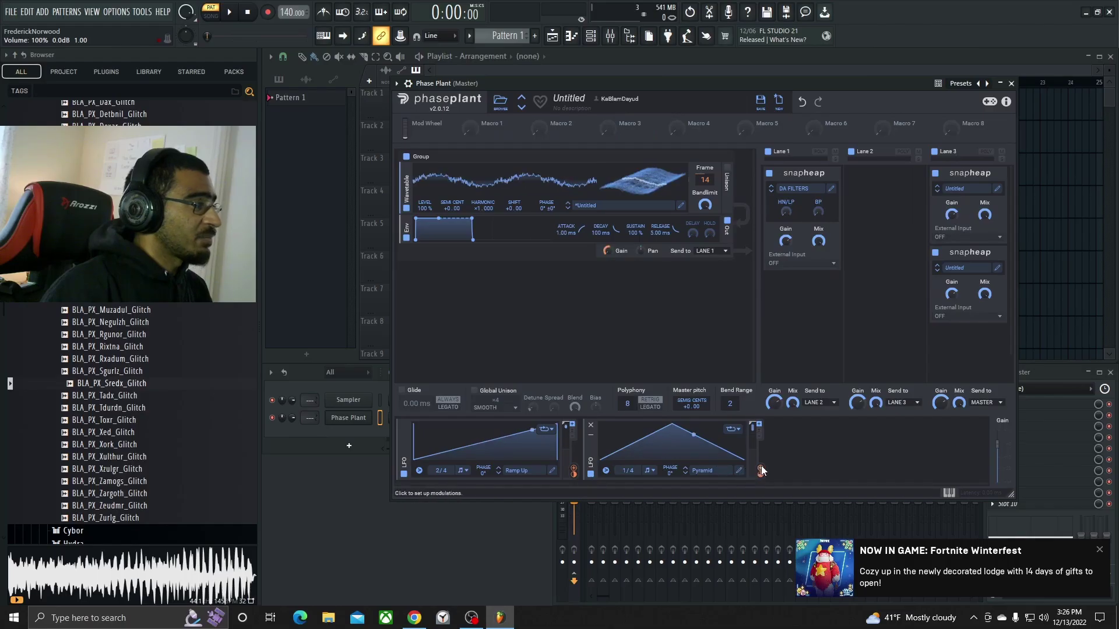
Use the Pyramid LFO to modulate the HN/LP control of the DA FILTERS Snap Heap in Lane 1
left_click_drag(761, 471, 790, 229)
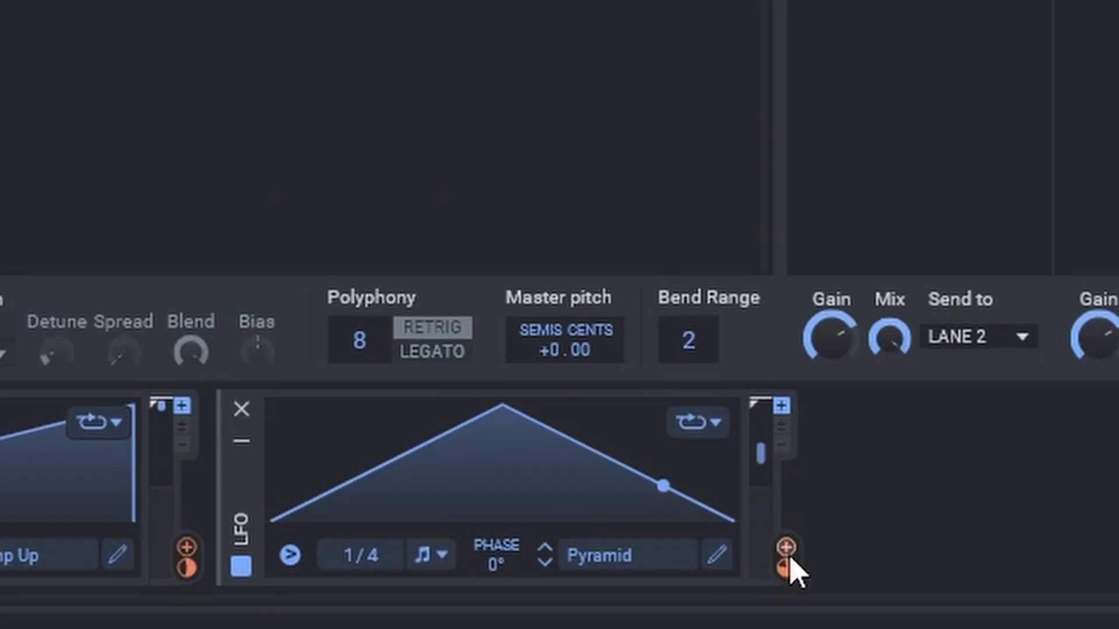
left_click_drag(786, 562, 590, 292)
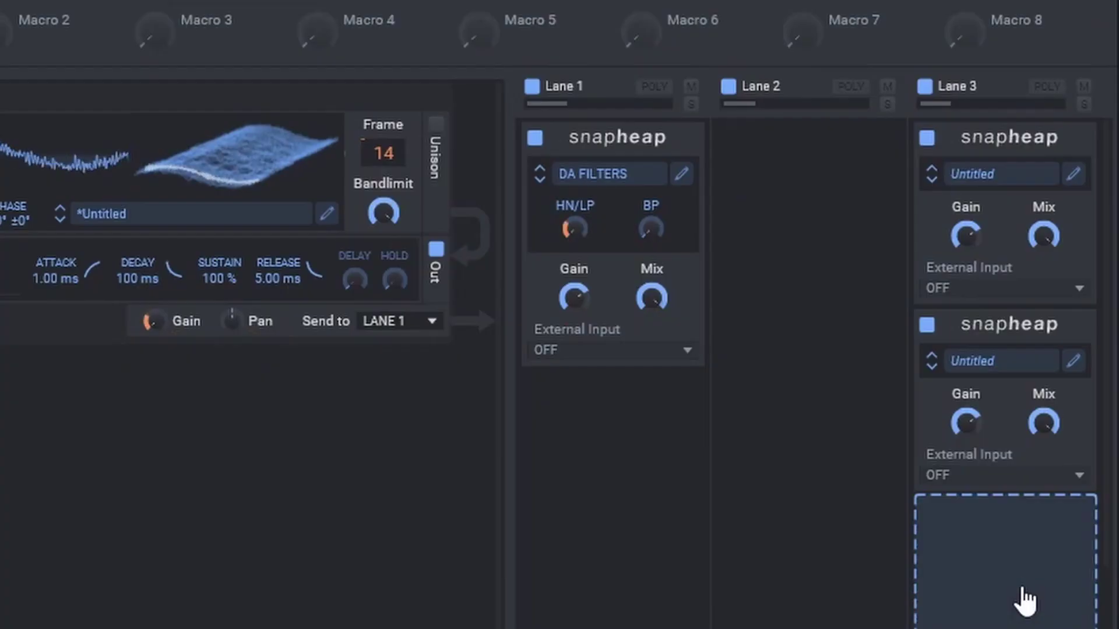
Add a Filter below the Snap Heaps in Lane 3, switch it to the peak type, and turn its gain down for a cut
left_click(1026, 600)
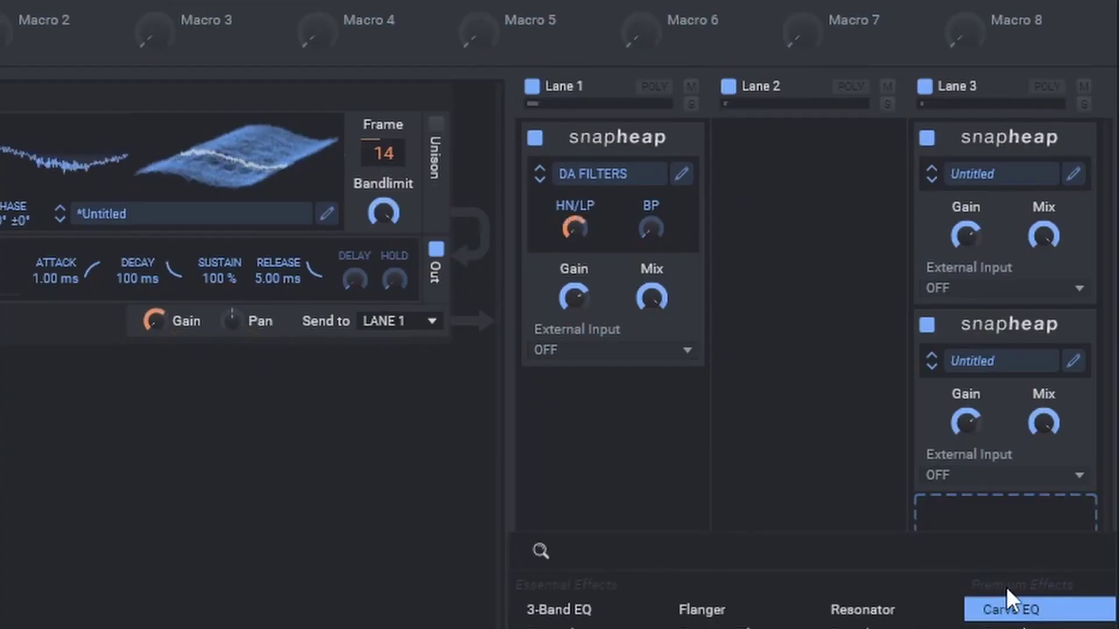
left_click(670, 626)
scroll(746, 361, "down", 2)
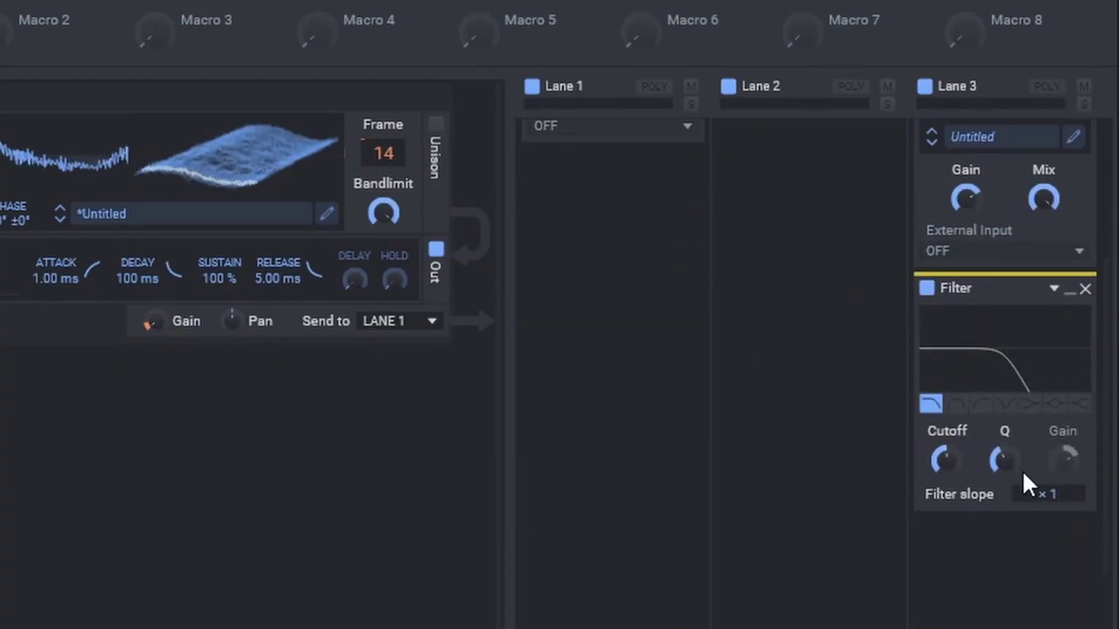
left_click(1054, 403)
left_click_drag(1064, 460, 1064, 473)
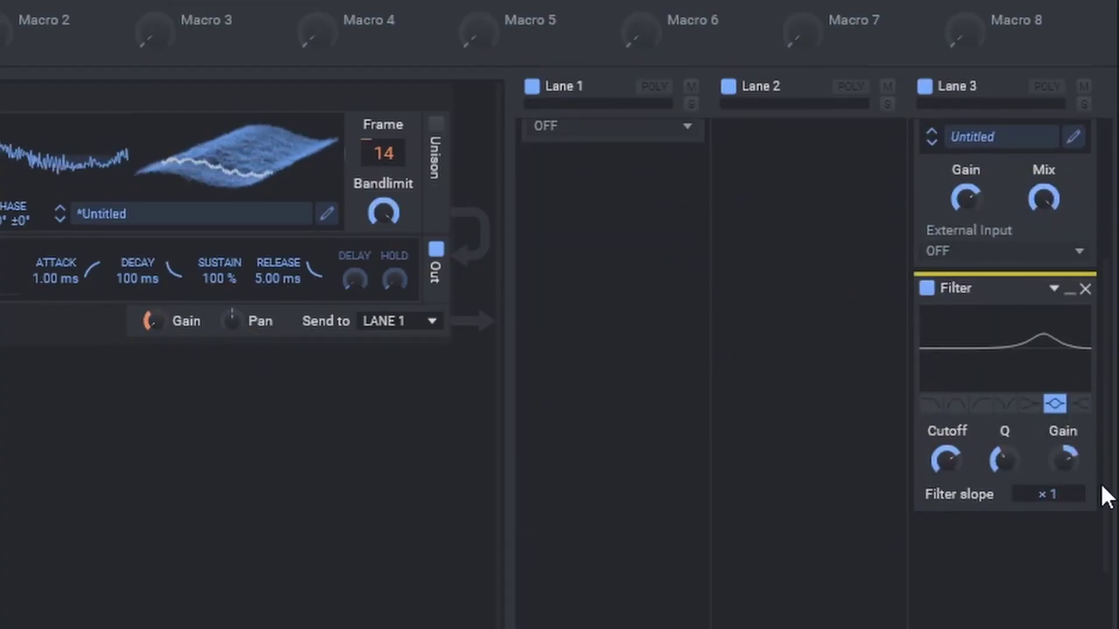
Load the favorite presets N-POWER and FILL UP THE SOUND into the first and second Snap Heaps of Lane 3
scroll(573, 233, "up", 2)
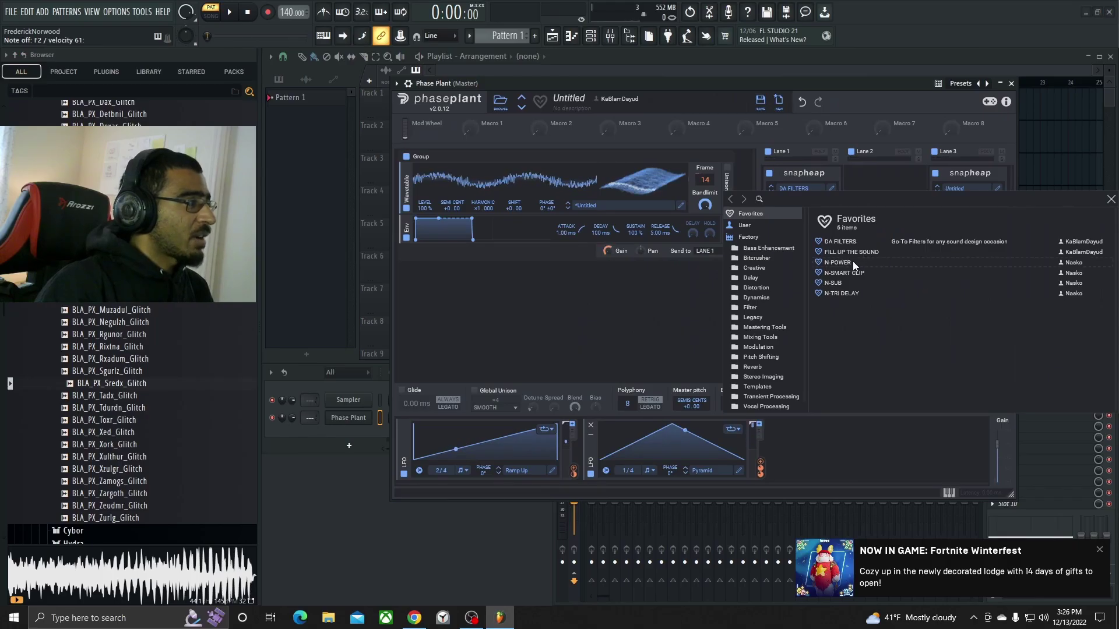
double_click(852, 261)
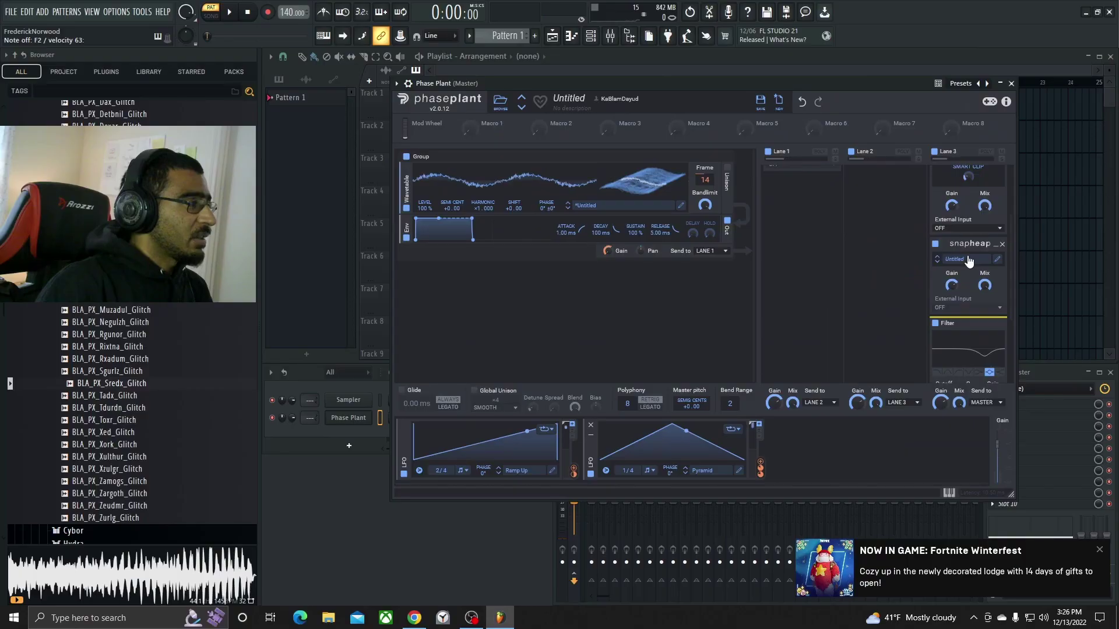
left_click(941, 601)
left_click(1109, 264)
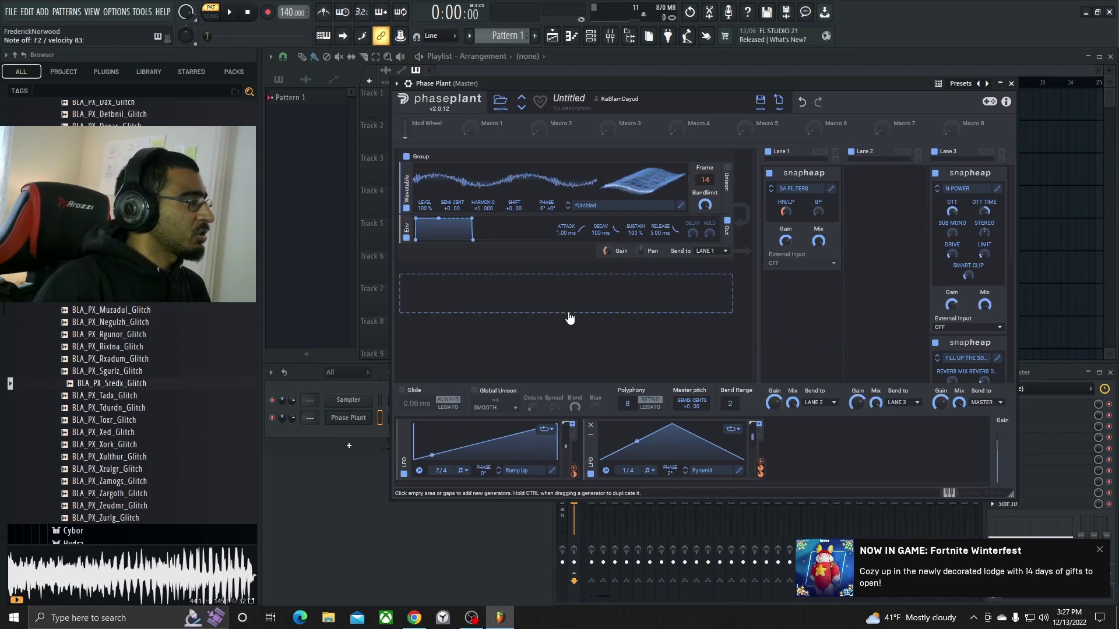
Add a second Wavetable generator with Bend Soft from the Modulators folder and use it to modulate the first wavetable's phase
left_click(580, 272)
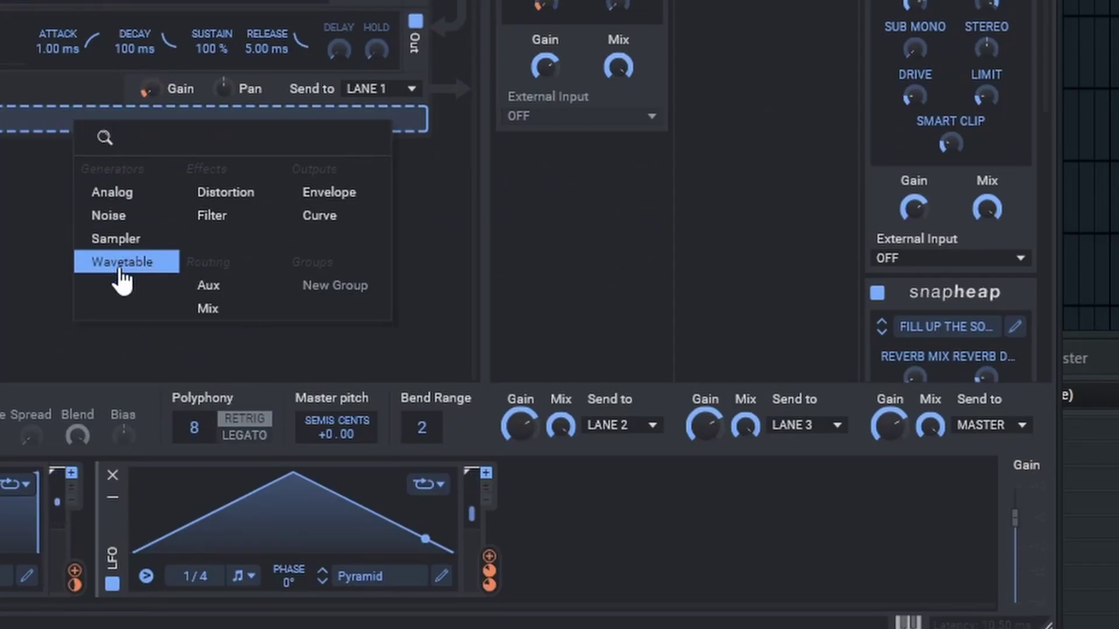
left_click(121, 265)
left_click(161, 213)
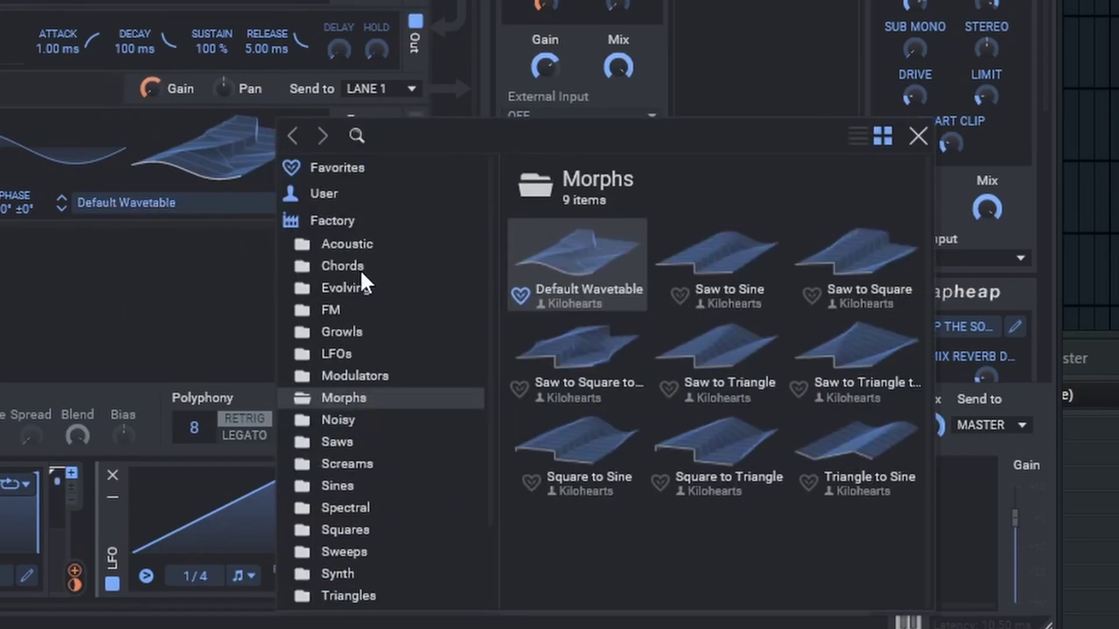
left_click(375, 376)
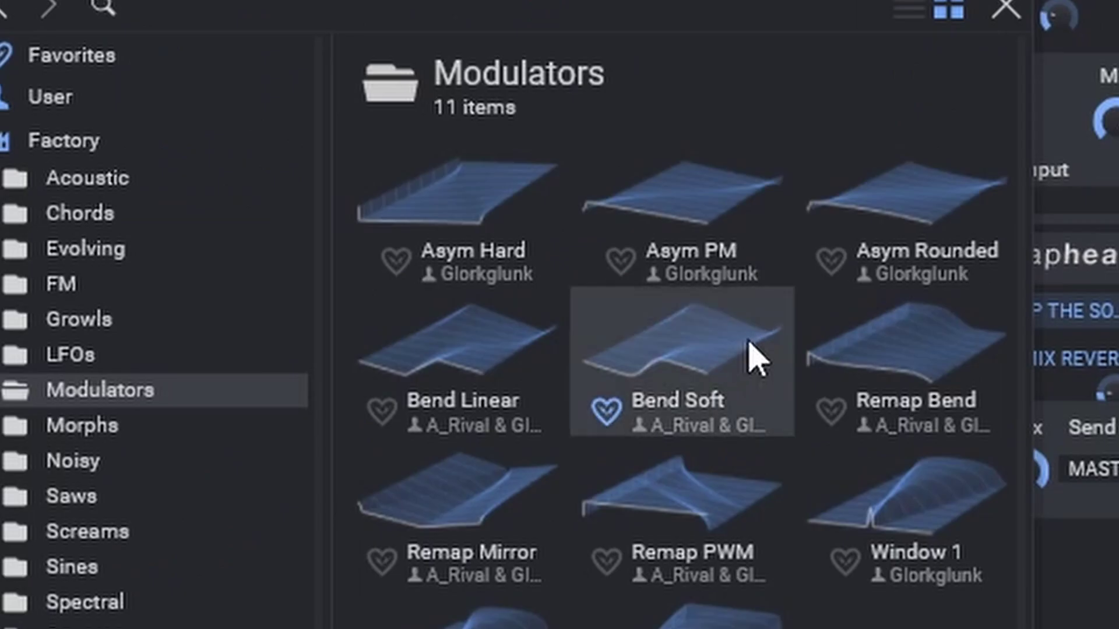
left_click(1008, 8)
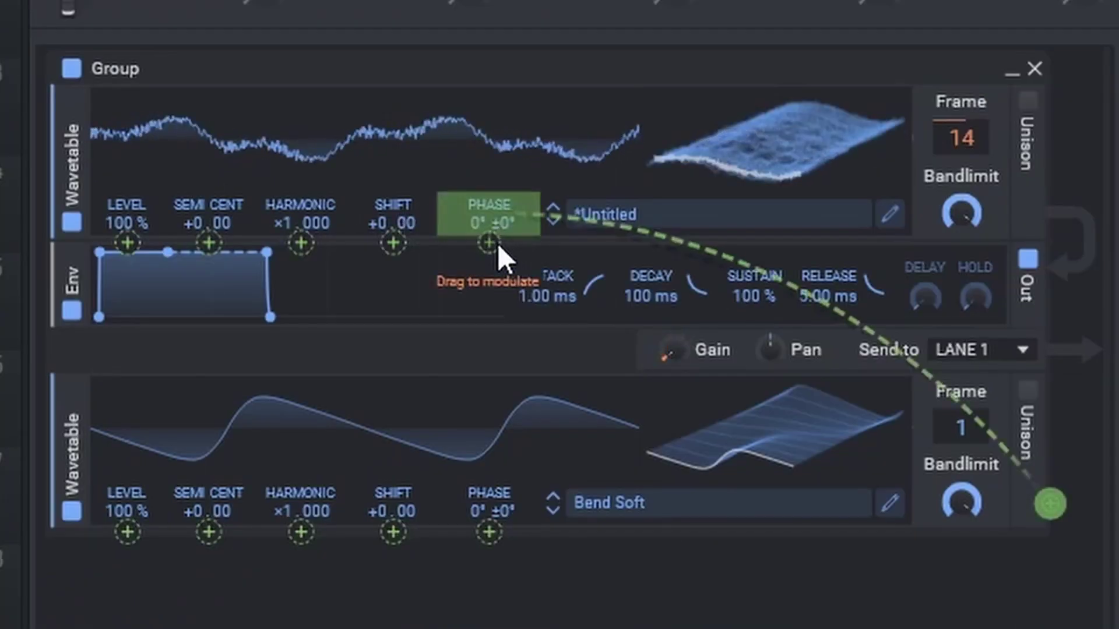
left_click_drag(490, 243, 490, 198)
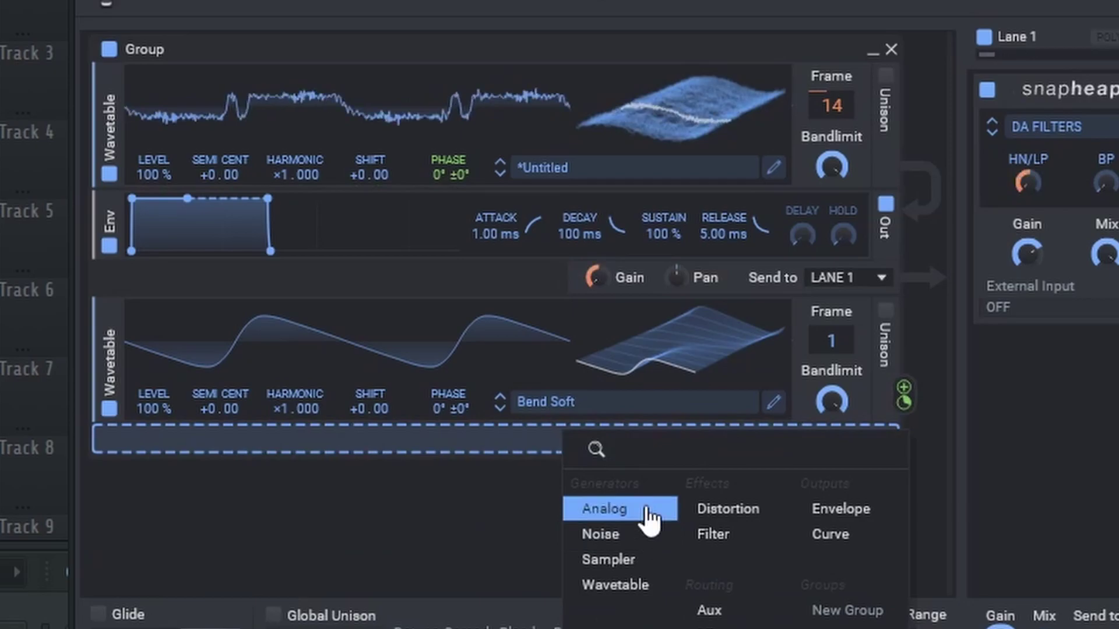
Add an Analog sawtooth generator and use it to modulate the first wavetable's phase by about 20.6 %
left_click(642, 517)
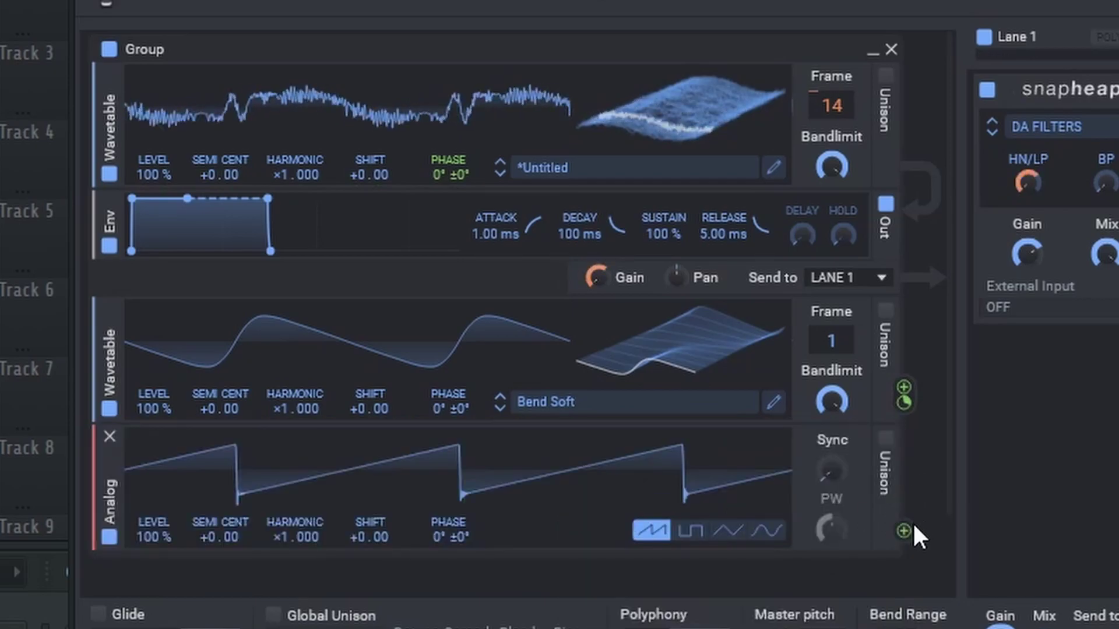
left_click_drag(903, 531, 474, 172)
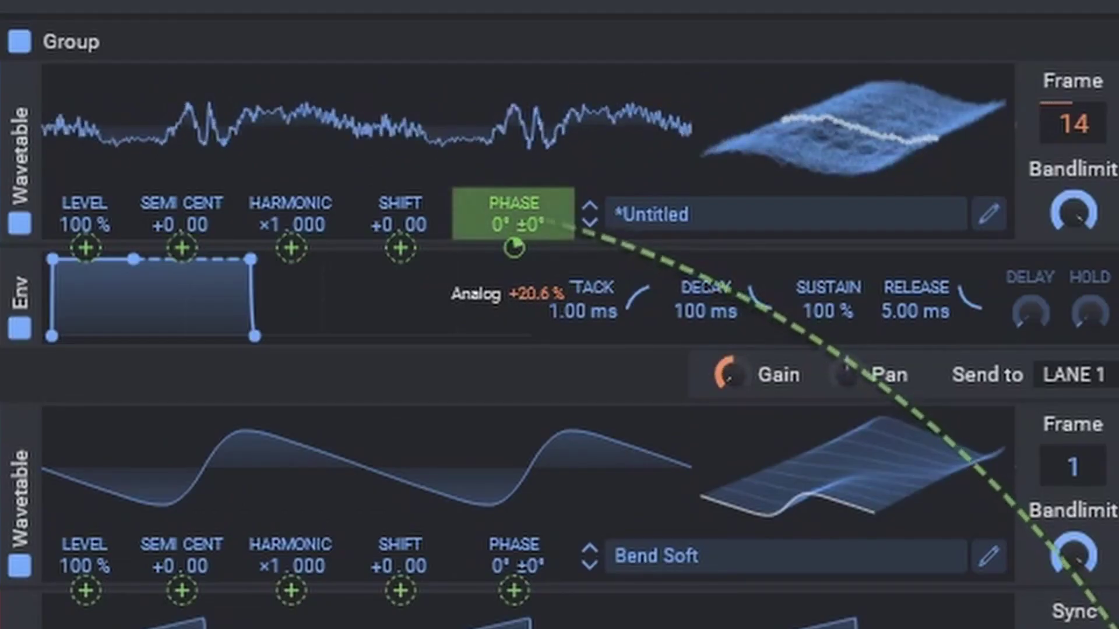
left_click_drag(545, 221, 539, 221)
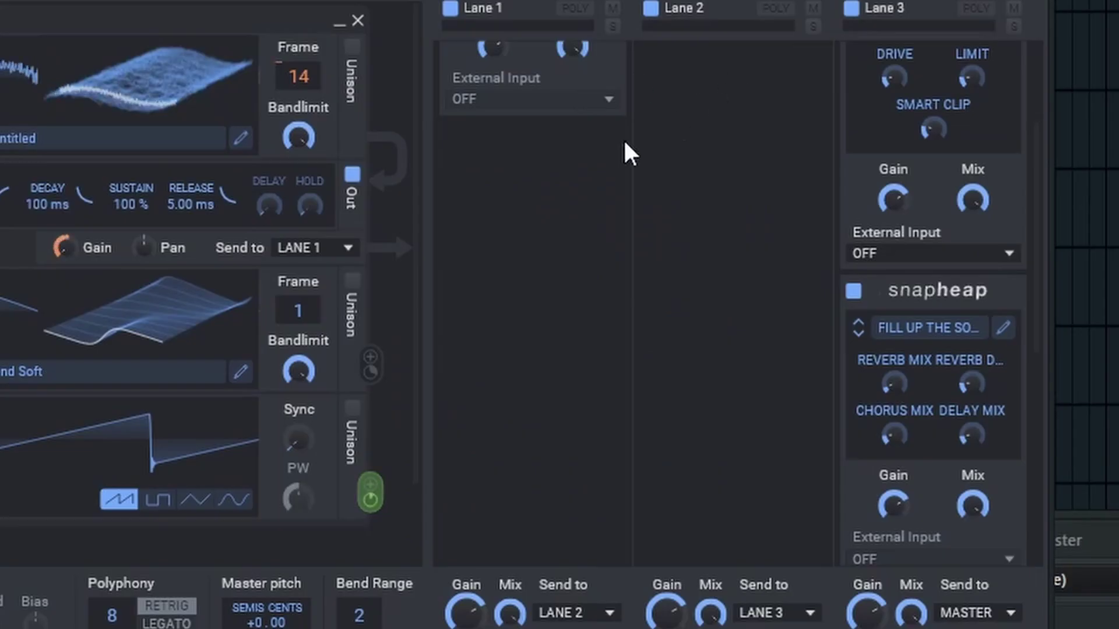
Add a Disperser to Lane 2, modulate its frequency with an LFO, and set the base frequency to 193 Hz
scroll(641, 157, "up", 5)
left_click(754, 192)
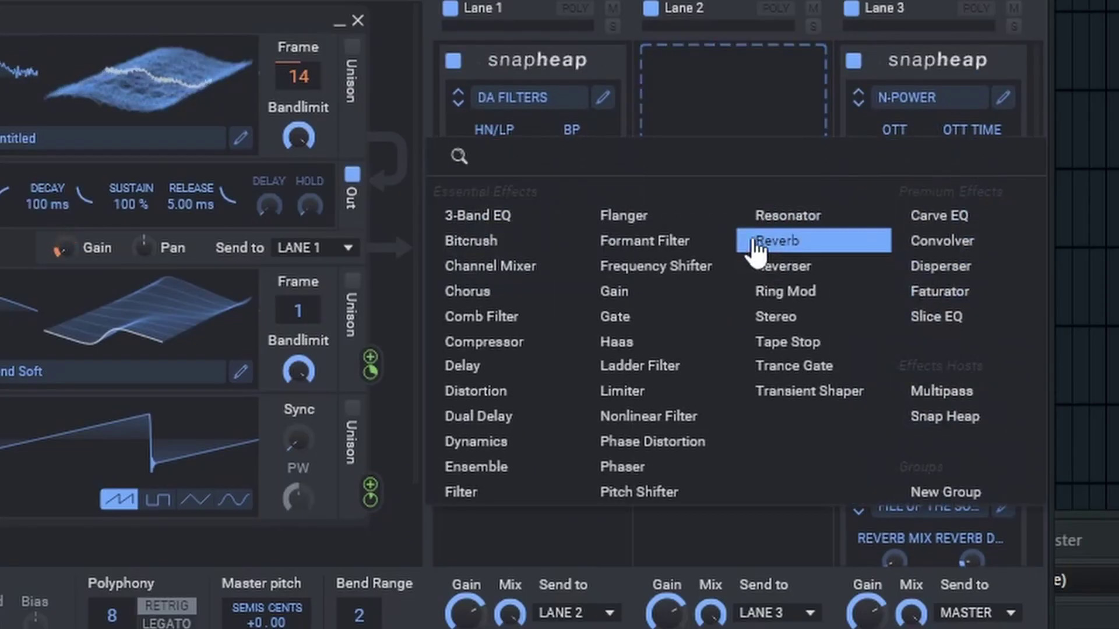
left_click(956, 267)
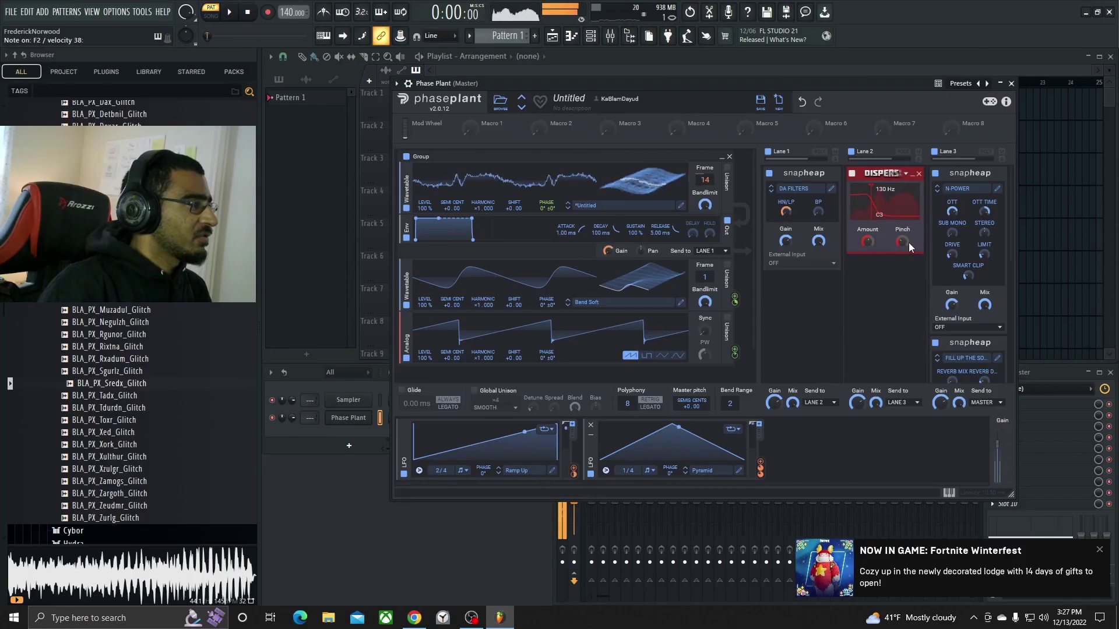
left_click_drag(784, 228, 784, 204)
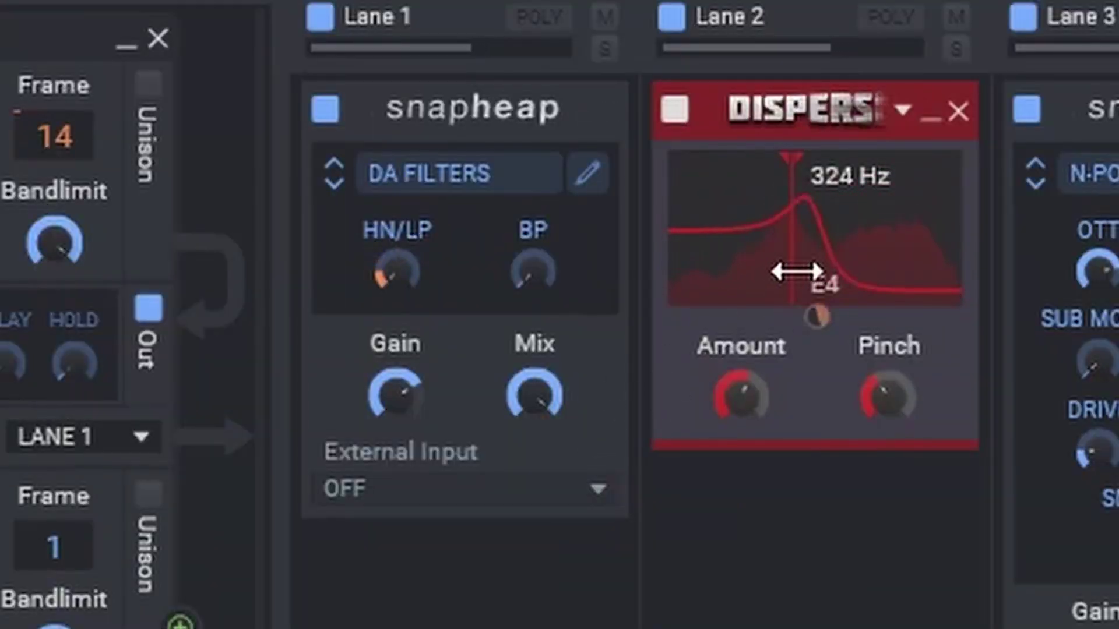
left_click_drag(881, 212, 877, 209)
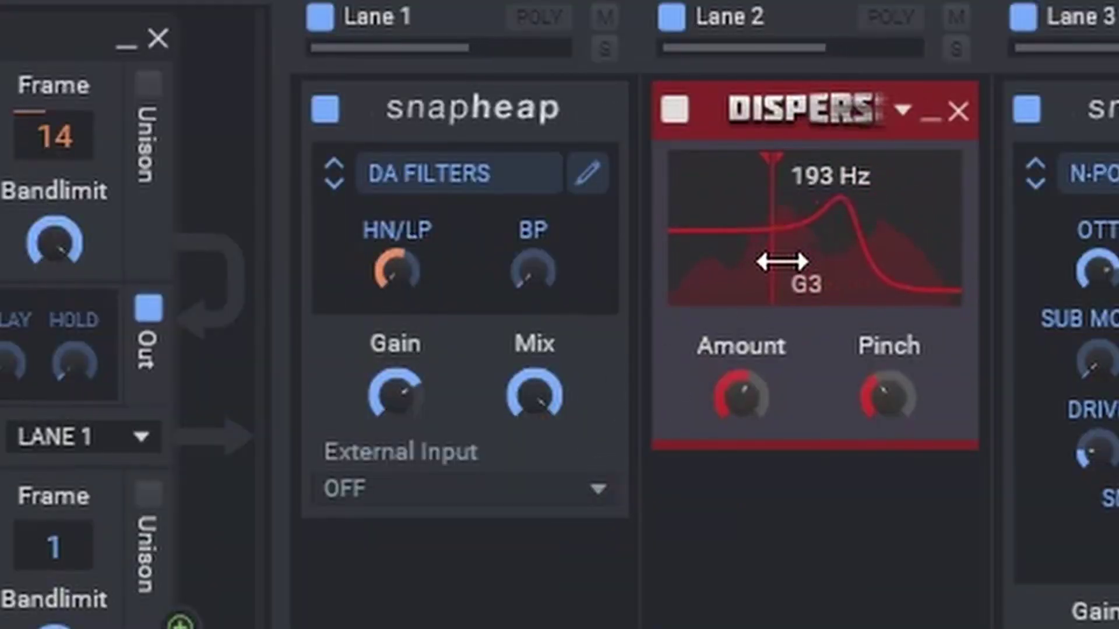
Add a high-pass Filter below the Disperser in Lane 2 and lower its cutoff
left_click(878, 277)
left_click(460, 628)
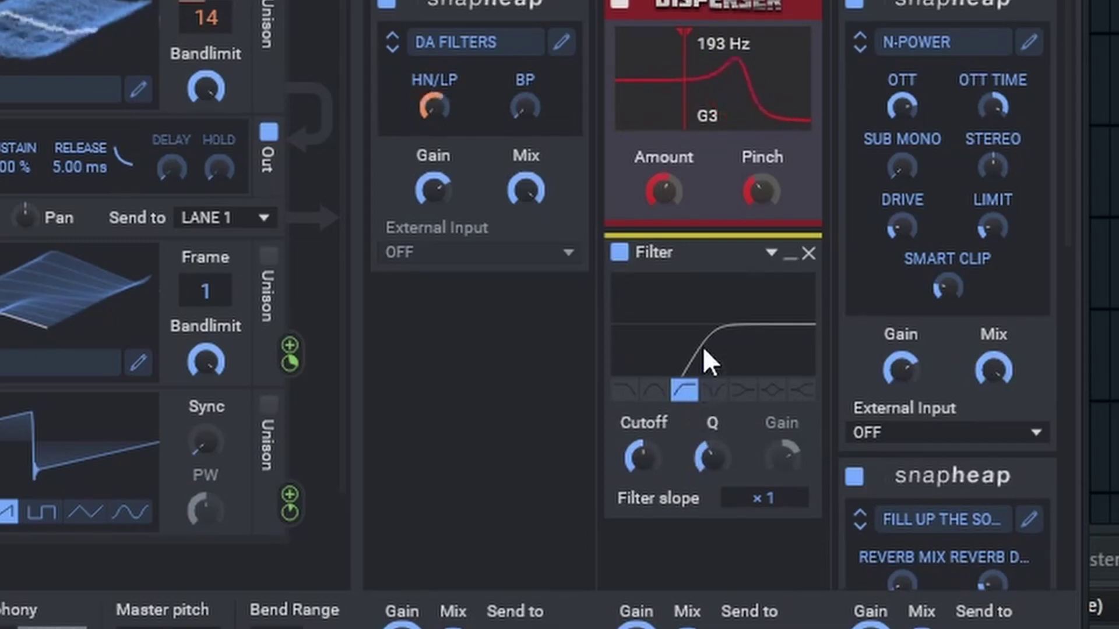
scroll(703, 349, "down", 3)
left_click_drag(642, 249, 642, 291)
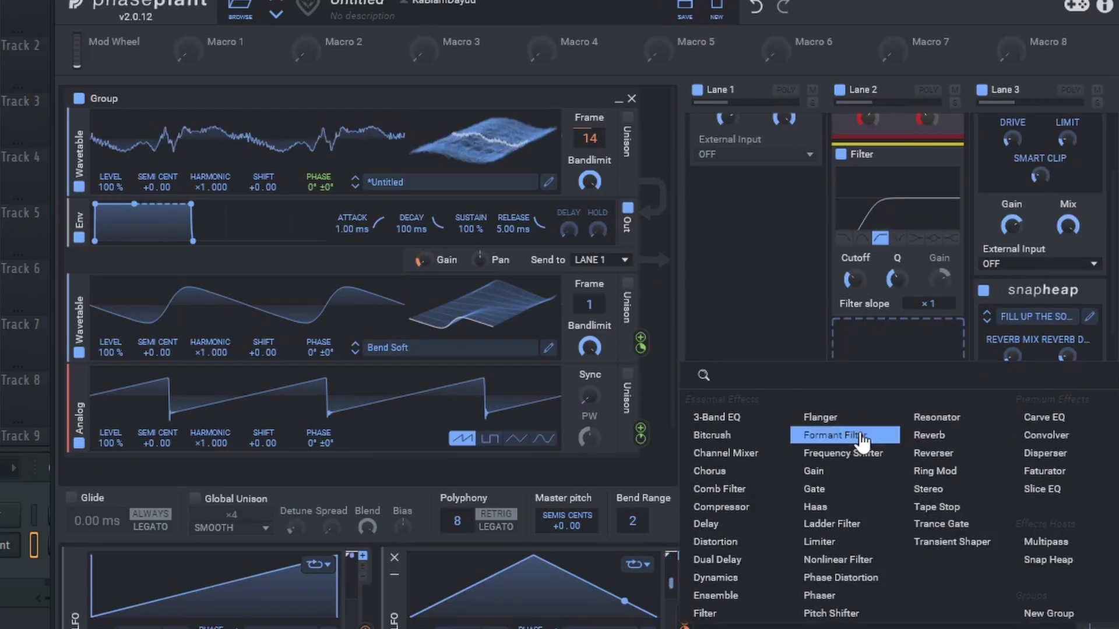
Add a Frequency Shifter to Lane 2, move it above the Filter, and set the shift to 70.6 Hz
left_click(858, 457)
left_click_drag(875, 334, 886, 190)
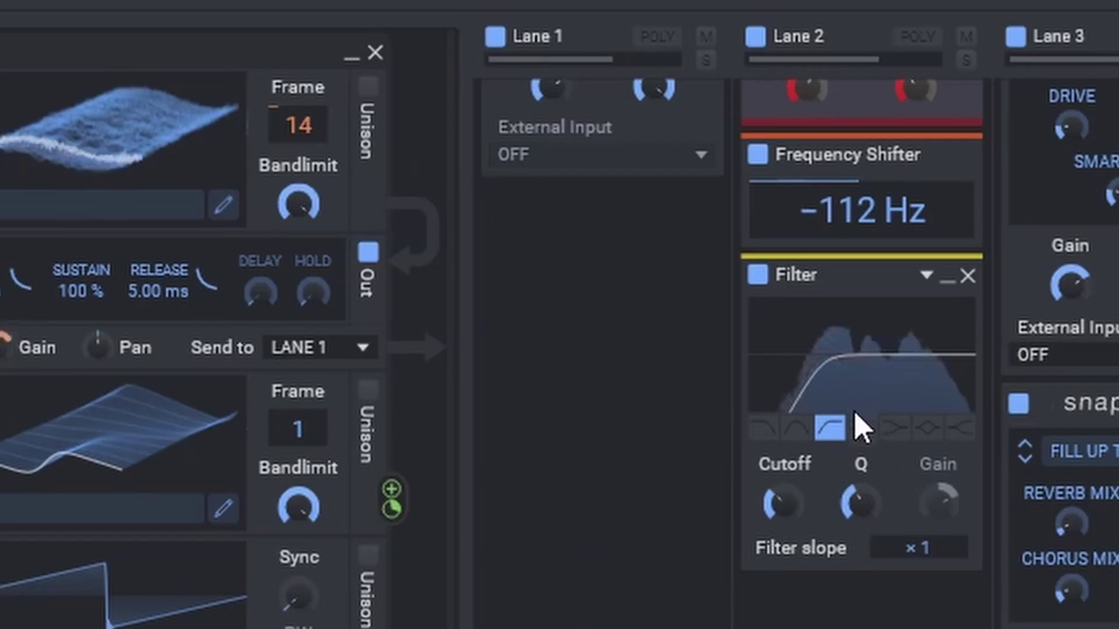
left_click_drag(874, 212, 874, 169)
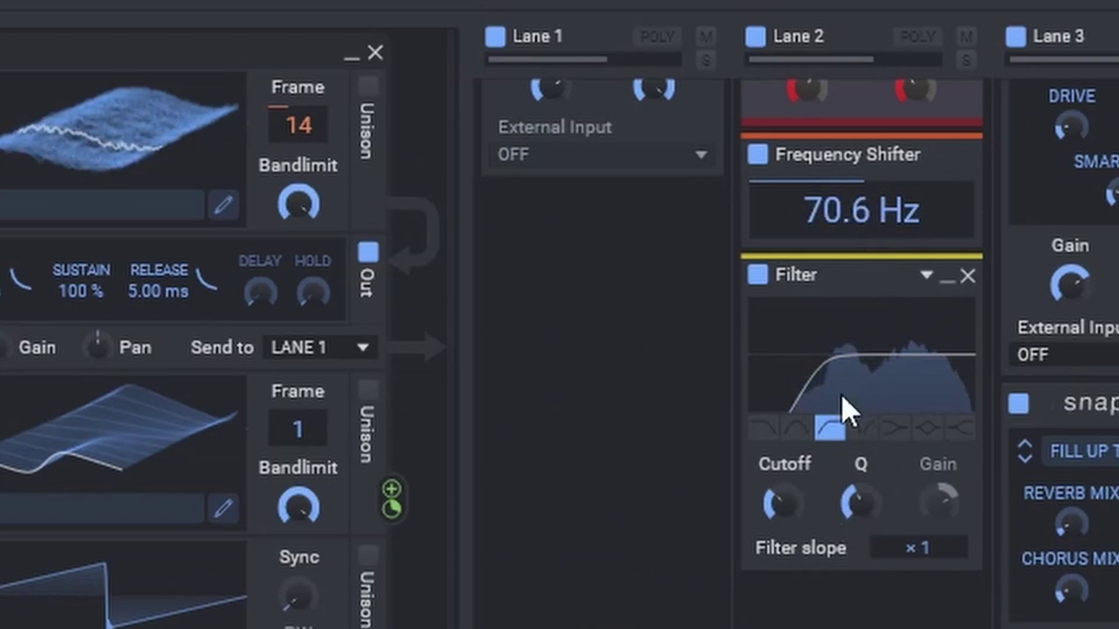
Add a Convolver at the end of Lane 2, load the Disperse 20 ms impulse, and shorten its end
left_click(699, 412)
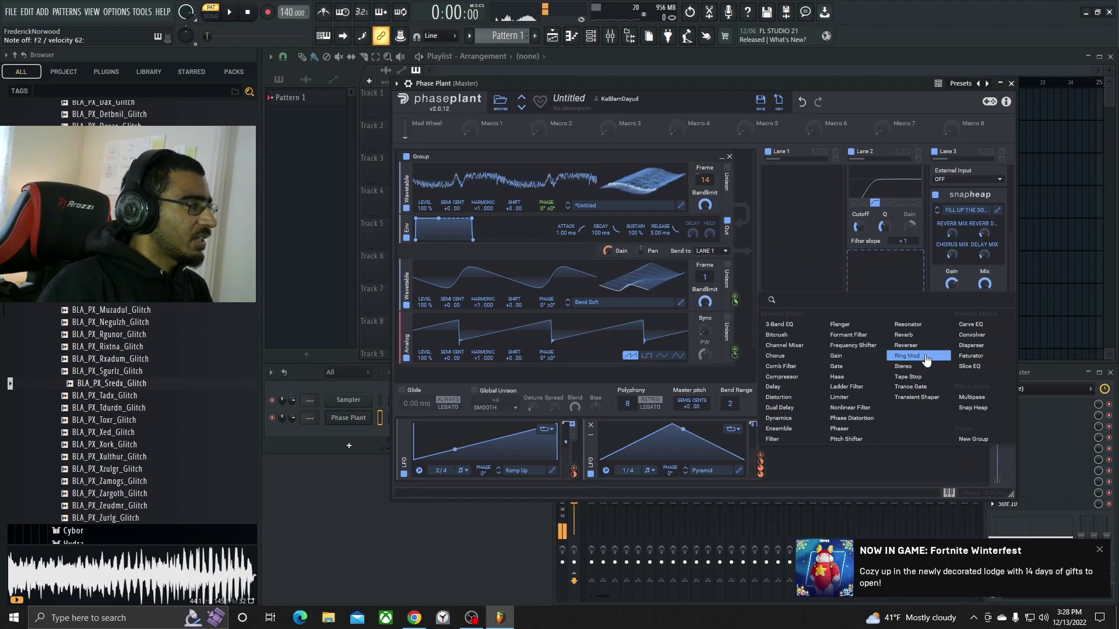
left_click(971, 337)
left_click(896, 316)
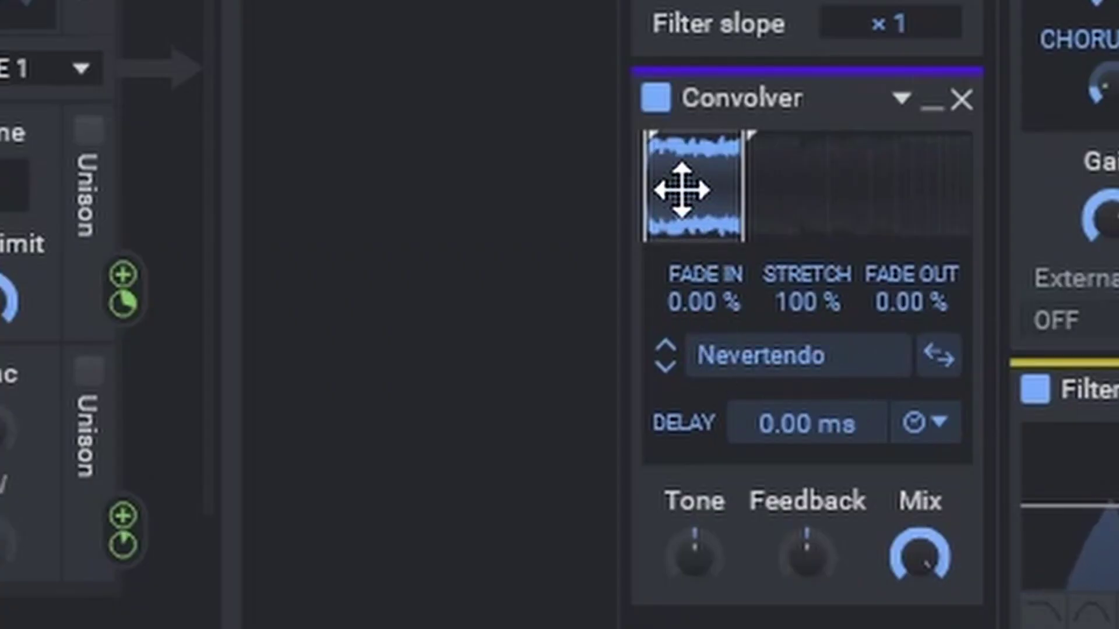
left_click_drag(681, 190, 730, 203)
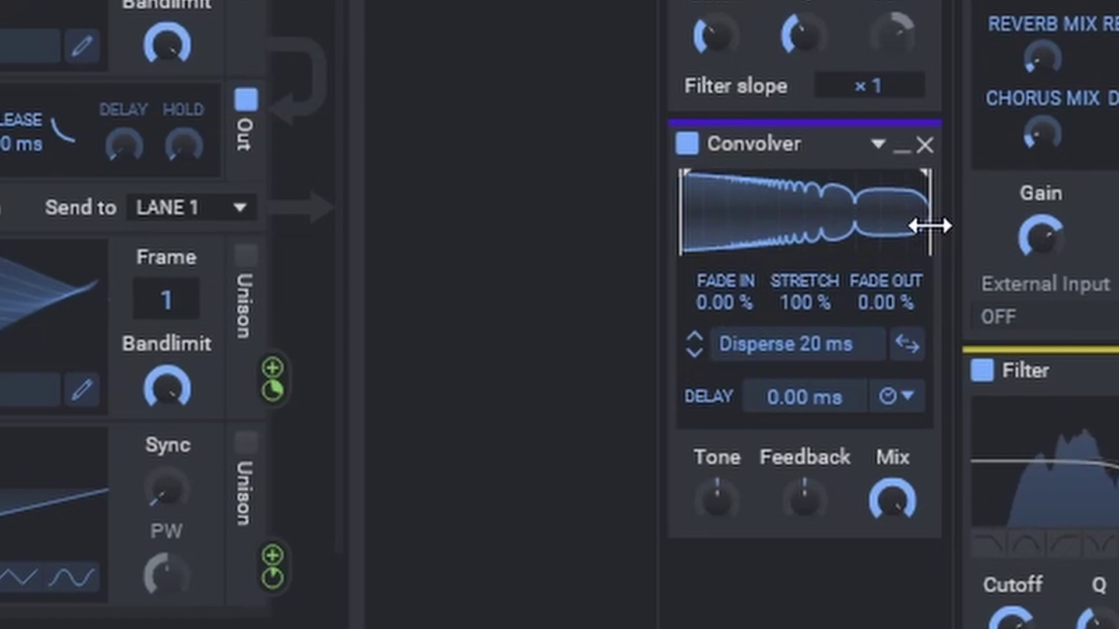
left_click_drag(928, 225, 828, 227)
mouse_move(728, 236)
left_mouse_down()
mouse_move(797, 220)
mouse_move(569, 208)
left_mouse_up()
Reshape the second LFO's pyramid with a bulging rise and a sagging fall in the LFO Editor, and close it
left_click(738, 470)
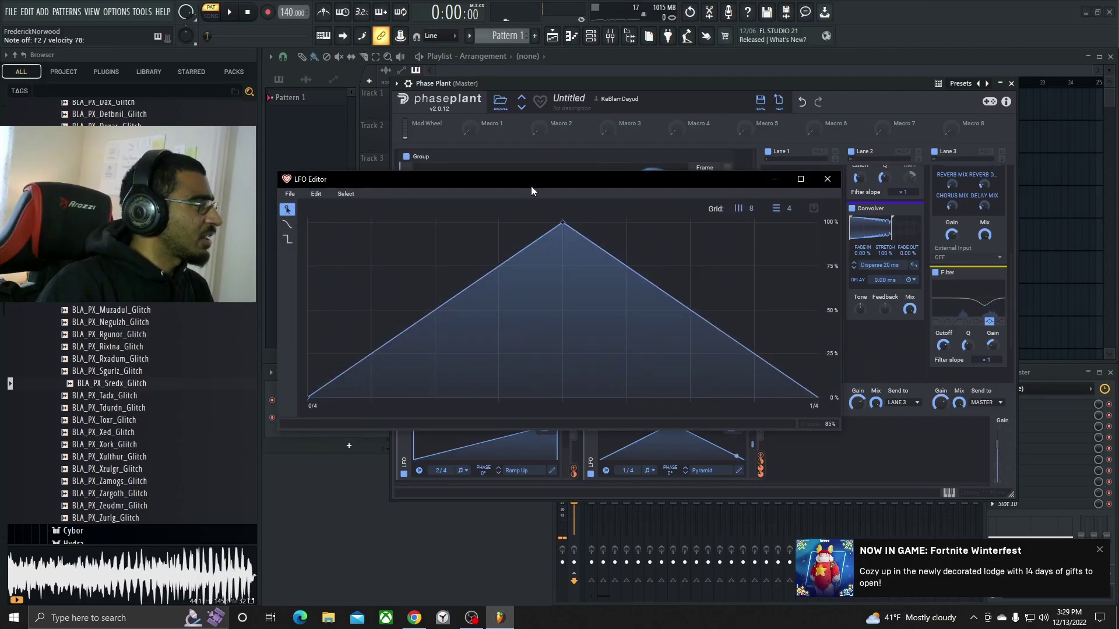
left_click_drag(531, 187, 634, 155)
left_click_drag(537, 282, 511, 217)
left_click(782, 301)
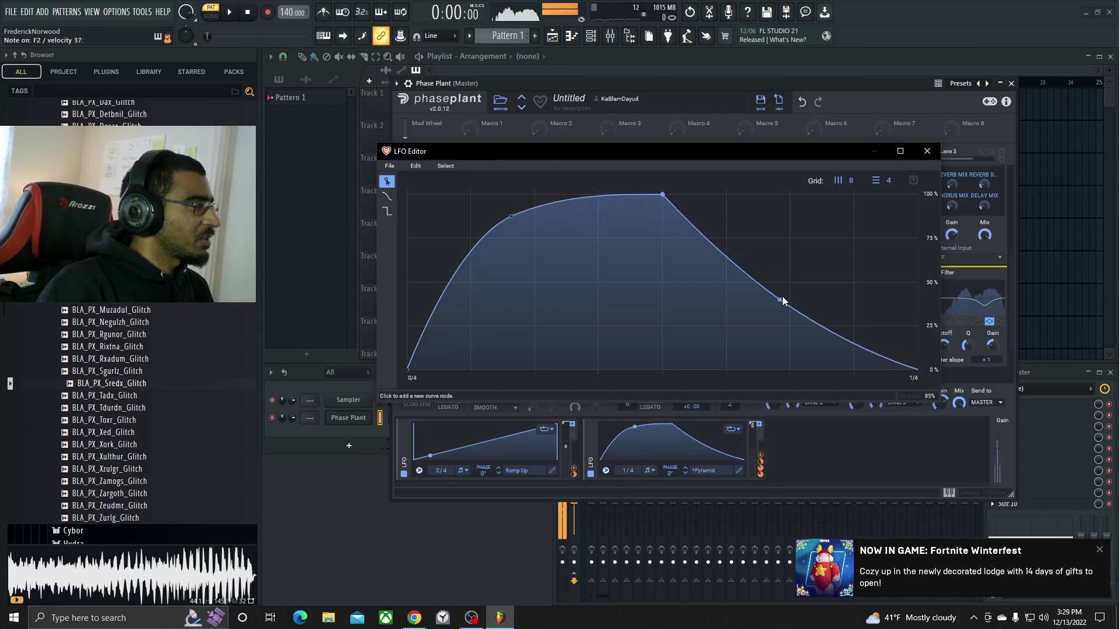
left_click(925, 151)
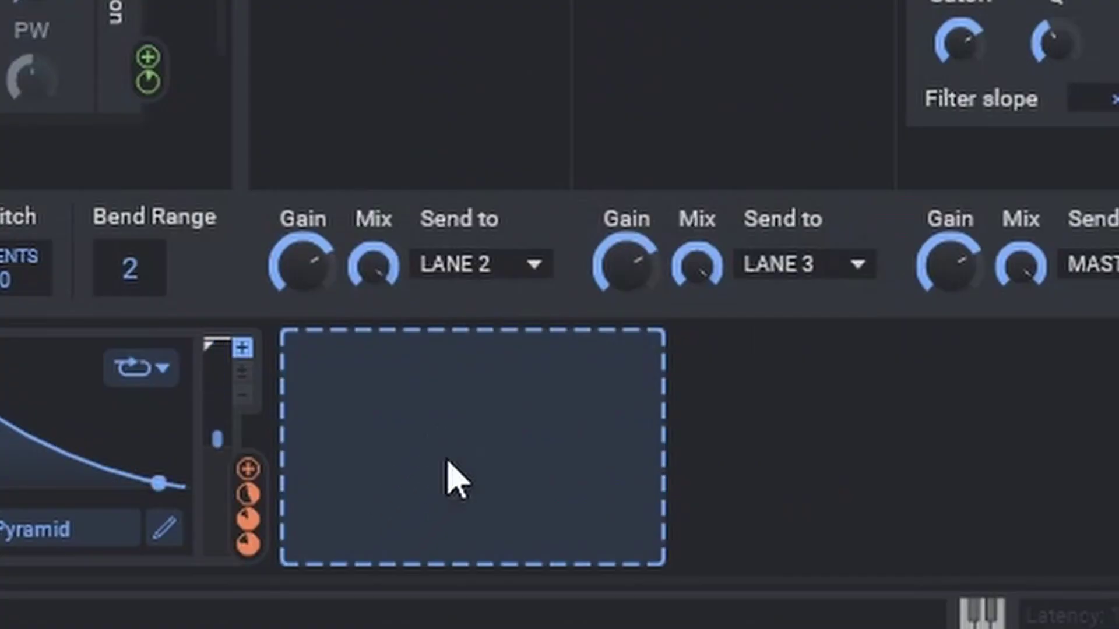
Add a third LFO with tempo sync at 4/4 and use it to modulate the second LFO's rate denominator
left_click(812, 453)
left_click(828, 409)
left_click(834, 471)
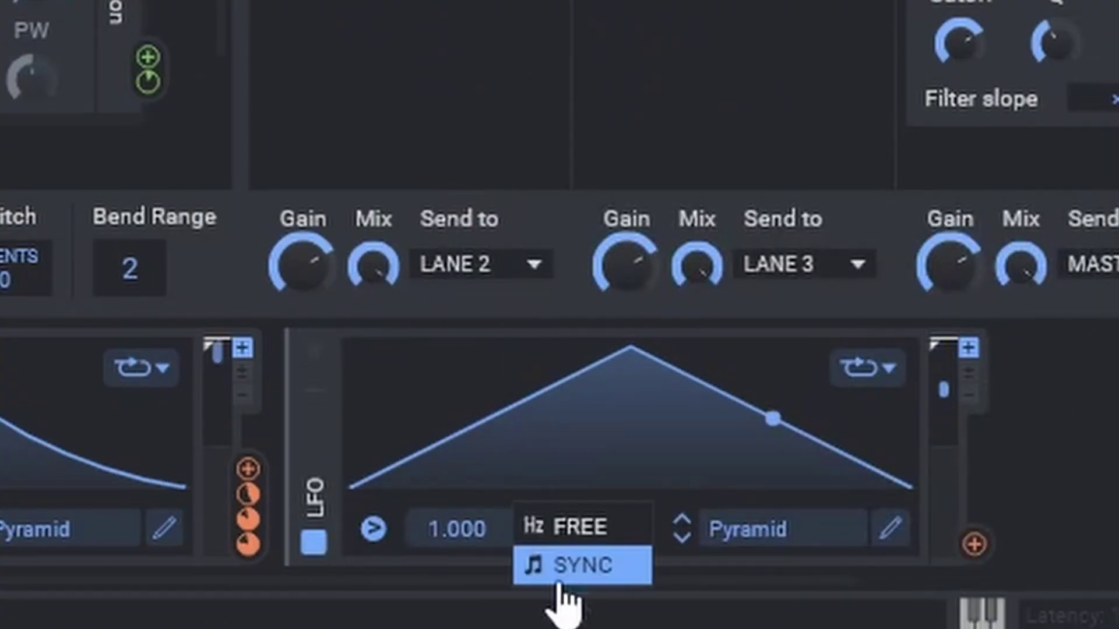
left_click(574, 565)
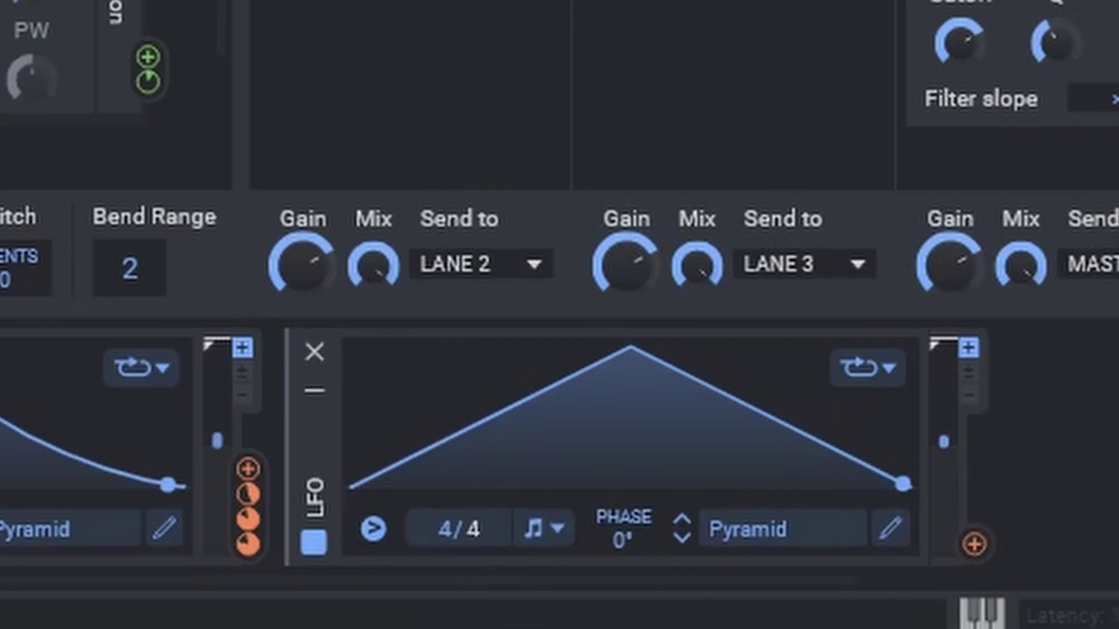
left_click(973, 546)
left_click_drag(177, 550, 177, 496)
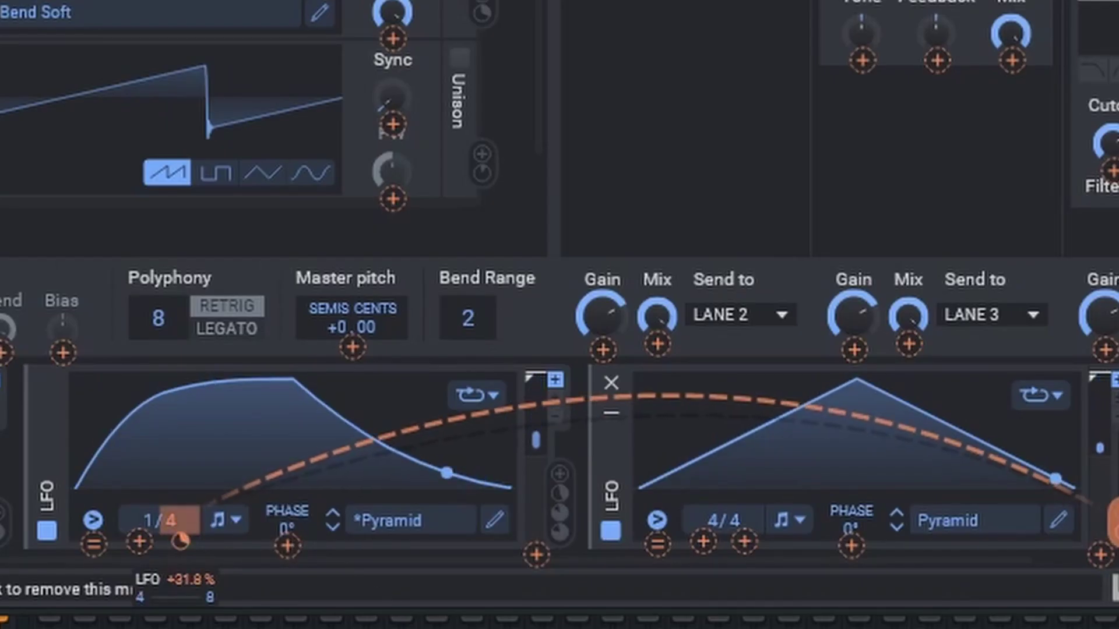
left_click_drag(584, 454, 584, 419)
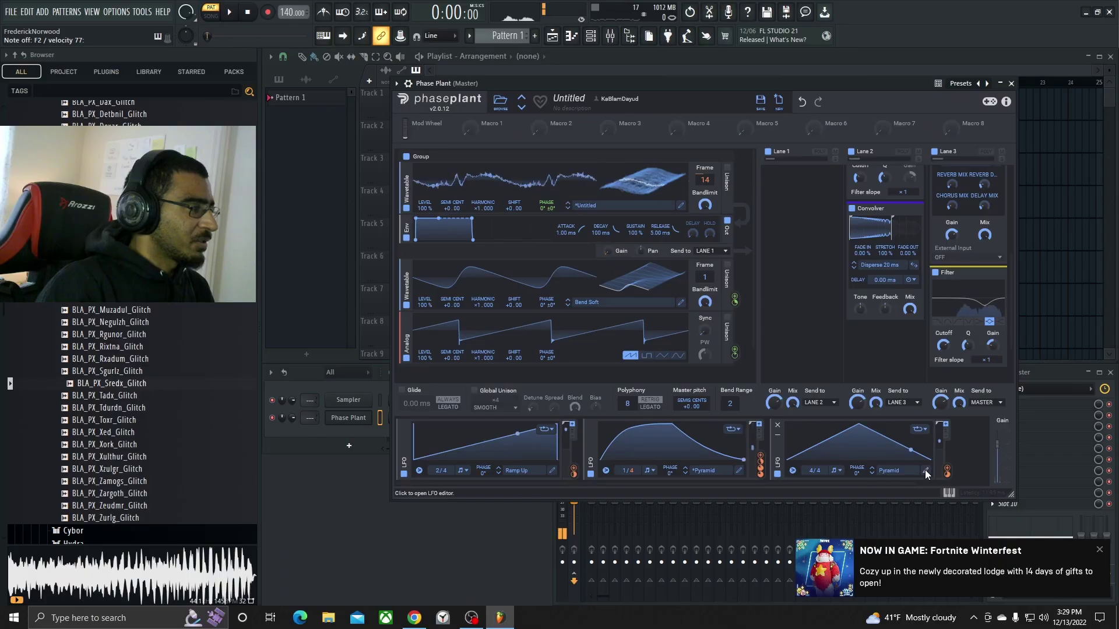
Open the third LFO's editor and draw a four-step shape with quarter-length steps starting at 50 %, 0 % and 100 %
left_click(929, 553)
left_click(287, 238)
mouse_move(355, 325)
left_mouse_down()
mouse_move(416, 309)
mouse_move(837, 310)
left_mouse_up()
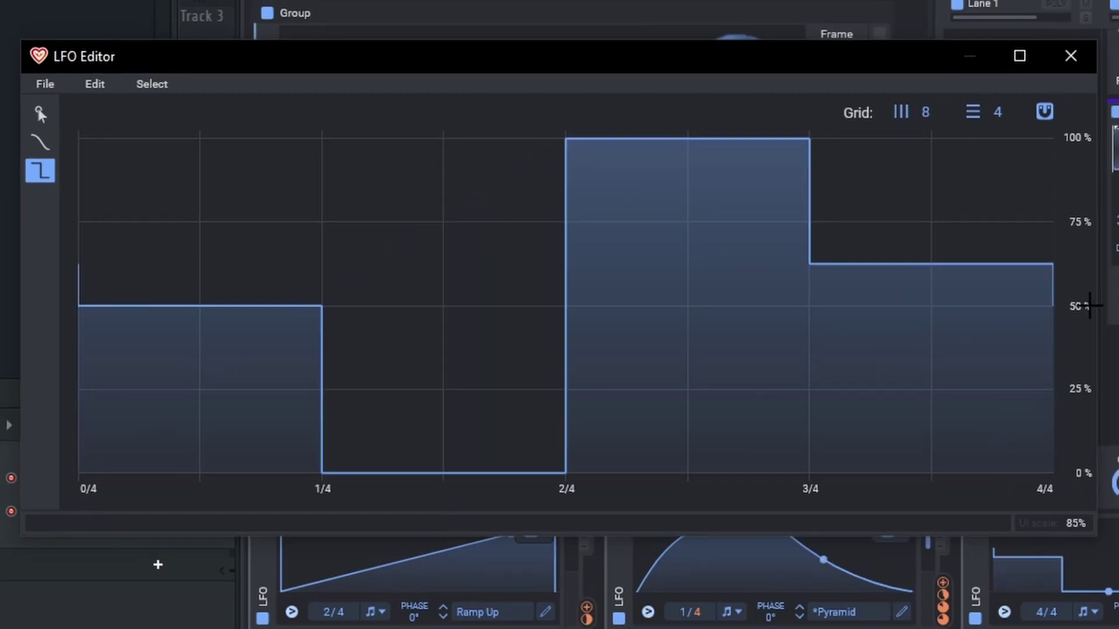
Close the LFO Editor, and insert a high-pass Filter between the main glitch wavetable and its envelope
left_click(1089, 58)
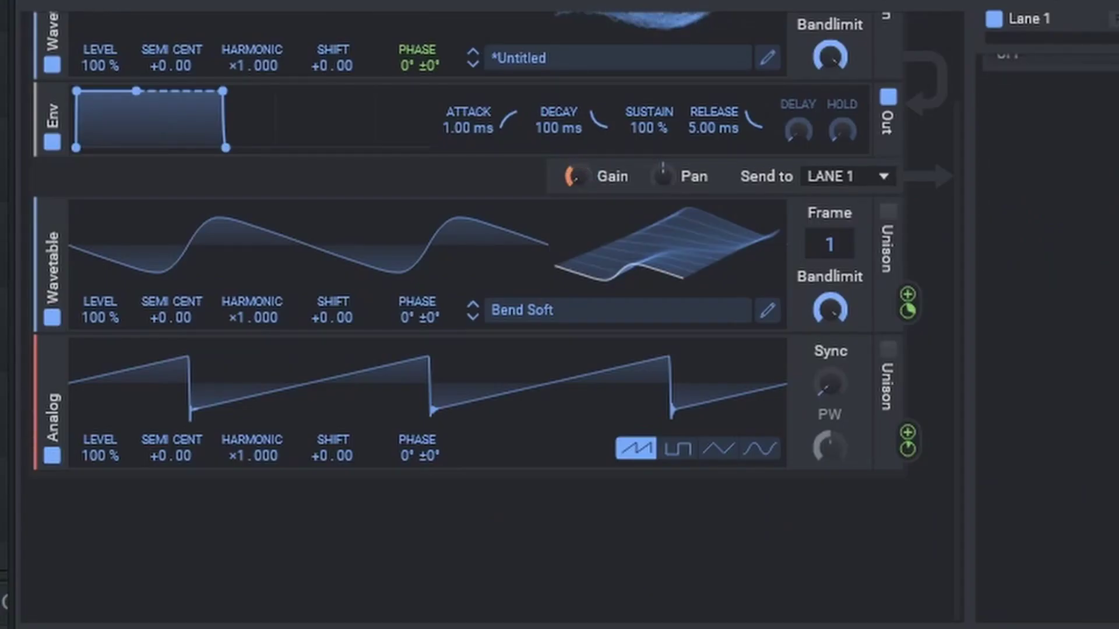
scroll(1111, 362, "up", 2)
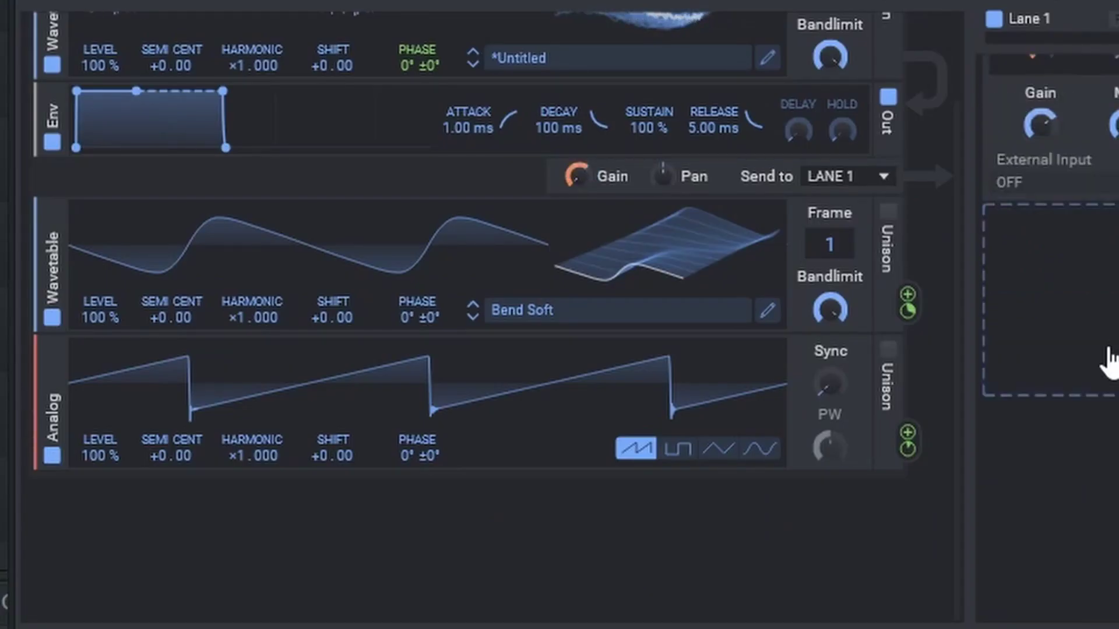
scroll(361, 171, "up", 2)
scroll(215, 400, "down", 4)
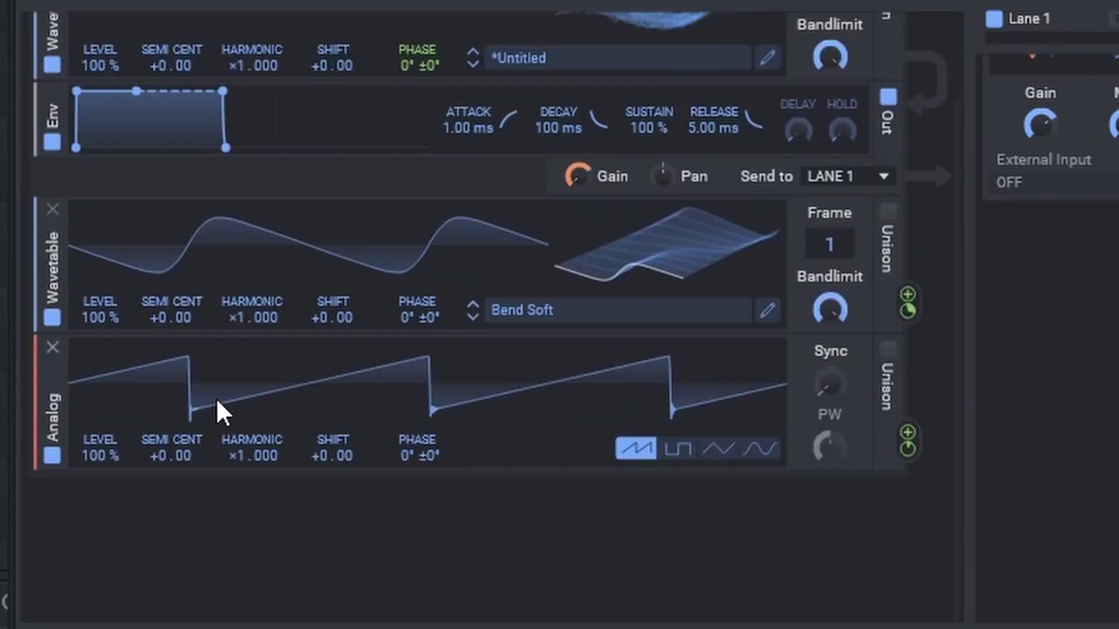
left_click(117, 506)
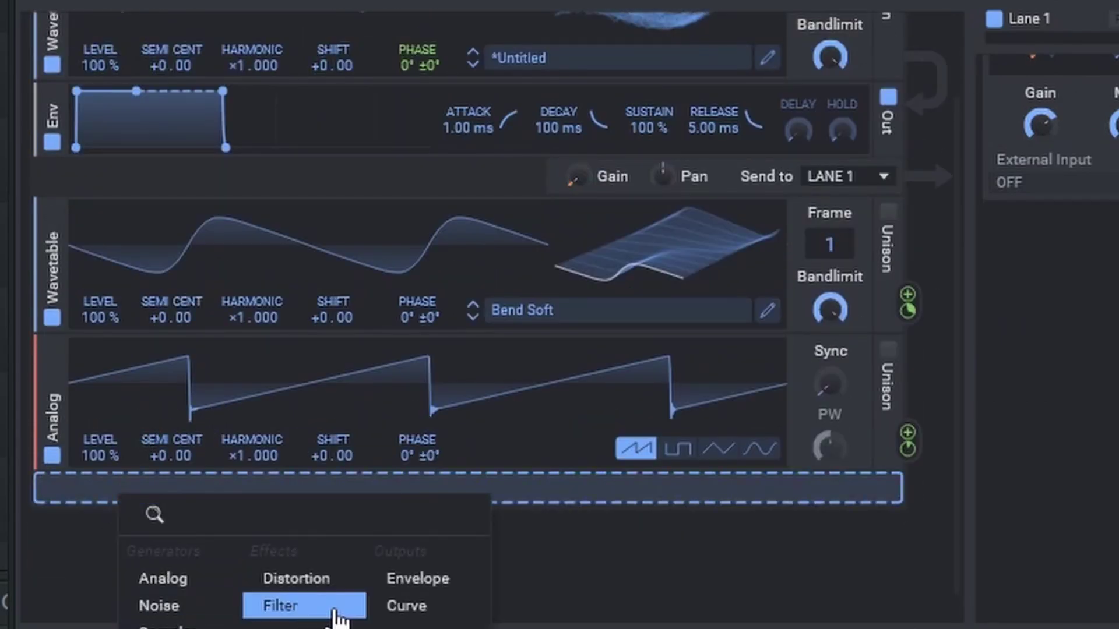
left_click(336, 609)
left_click_drag(37, 520, 82, 116)
scroll(453, 301, "up", 2)
left_click(519, 253)
left_click_drag(709, 244, 708, 243)
scroll(408, 279, "down", 6)
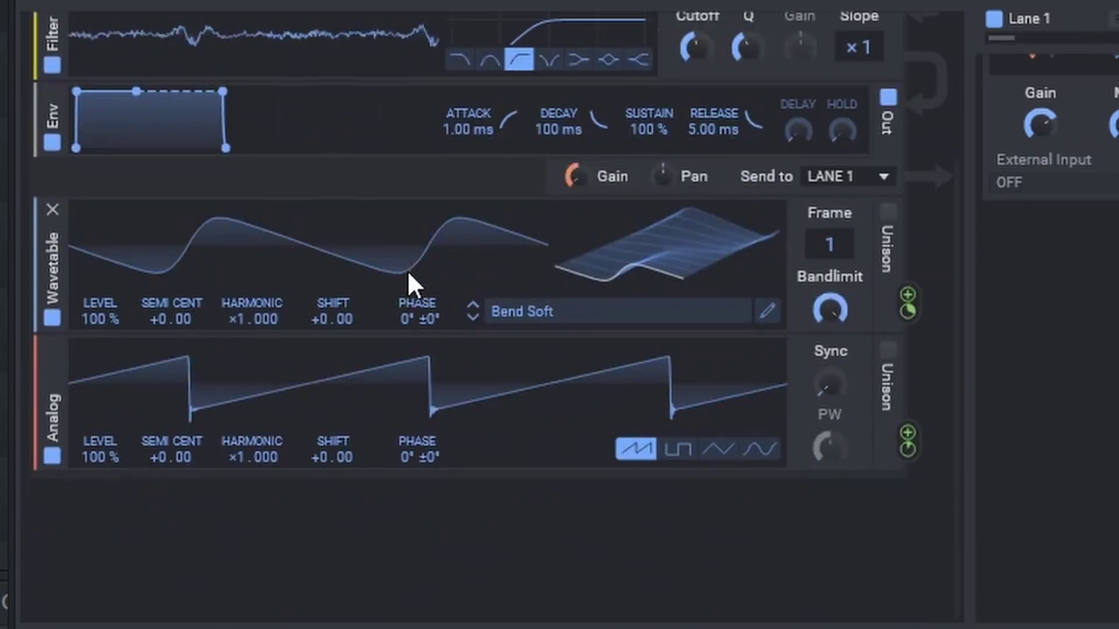
Add an Analog oscillator in a new group below the existing generators and set its waveform to sine
left_click(225, 314)
left_click(225, 313)
left_click(127, 399)
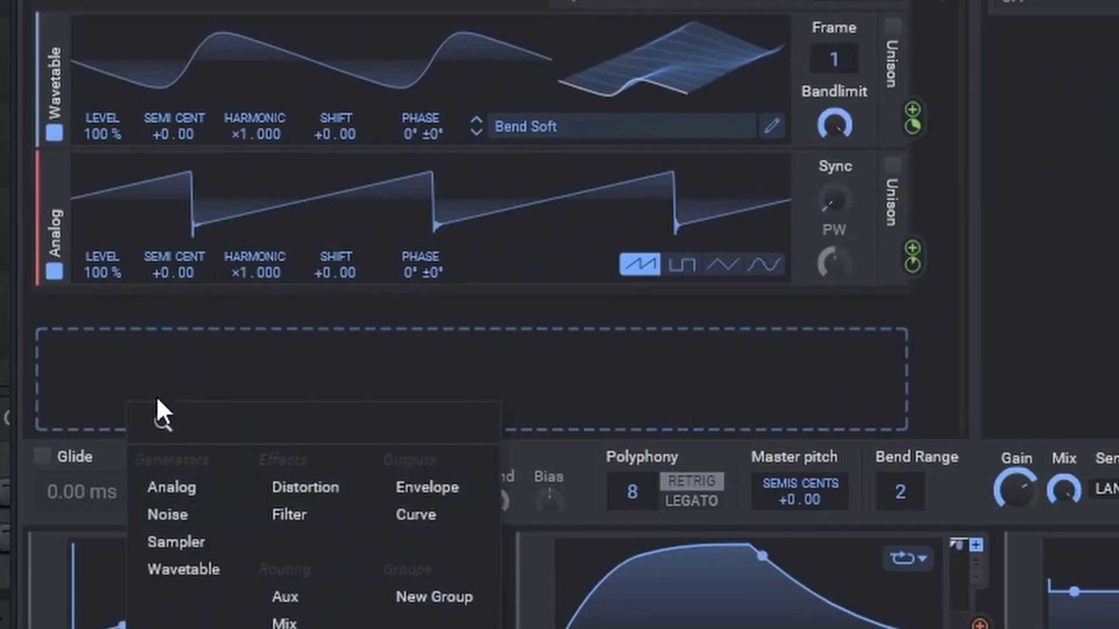
left_click(214, 488)
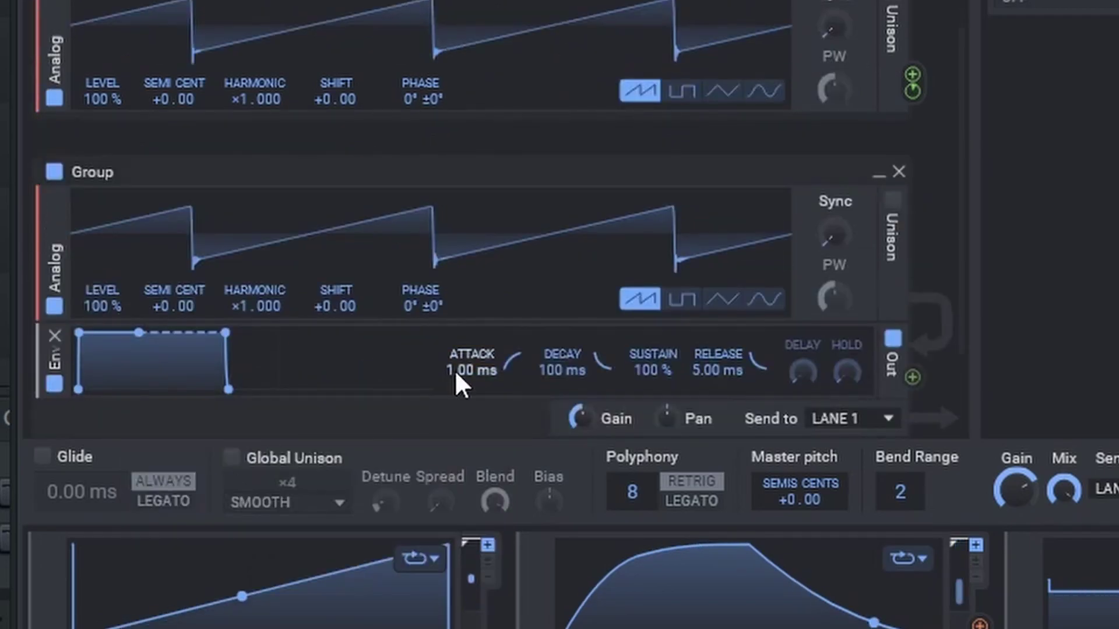
left_click(761, 304)
scroll(797, 359, "down", 3)
Turn the sine group's output gain all the way down and modulate it with the second LFO
left_click_drag(581, 289, 581, 379)
left_click_drag(979, 624, 704, 382)
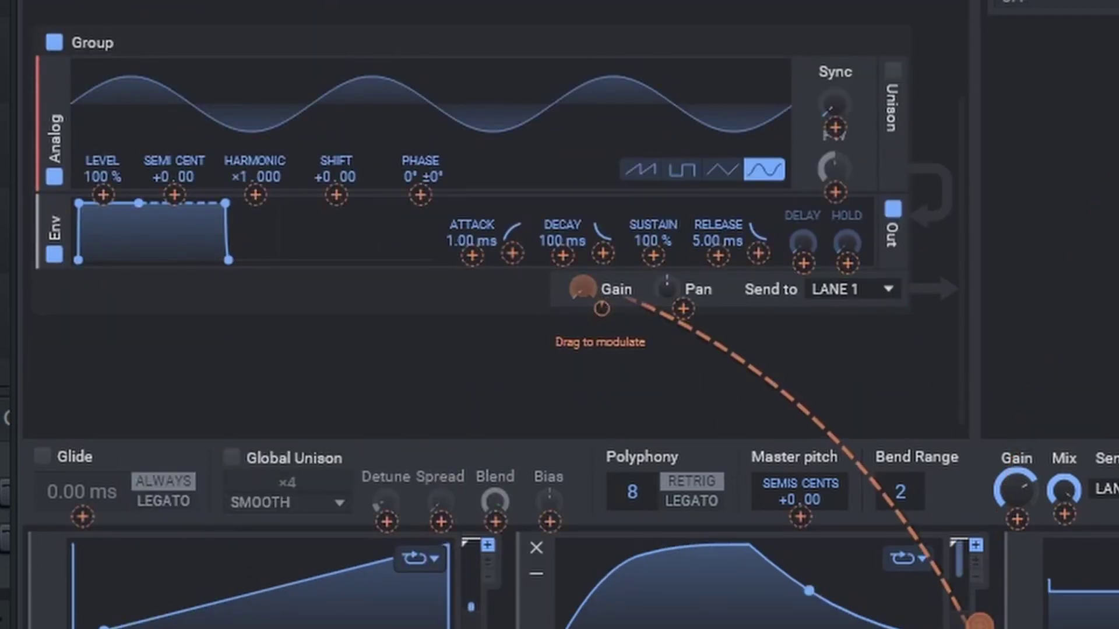
left_click_drag(601, 308, 601, 309)
Send the sine group's output to Lane 3, and name the two generator groups MAIN SOUND and SUB
left_click(846, 292)
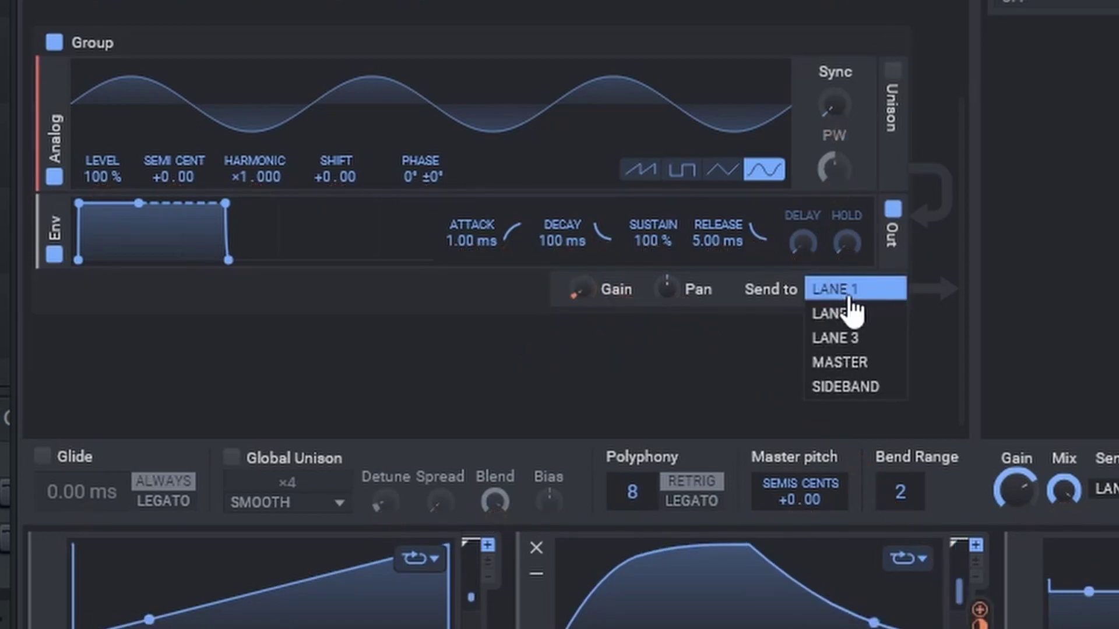
left_click(869, 334)
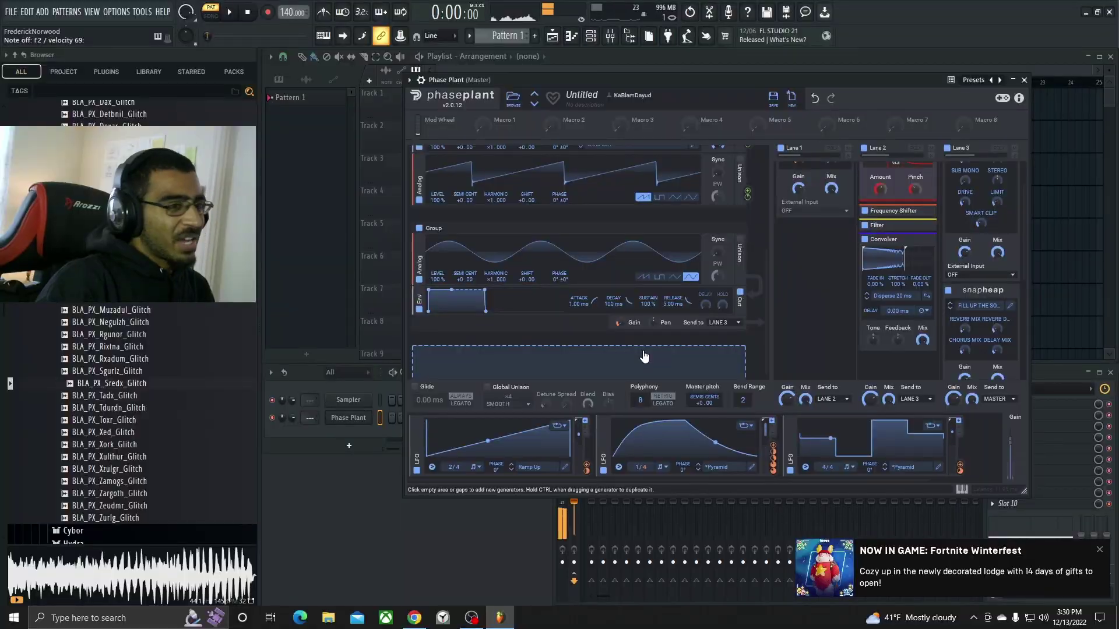
scroll(765, 314, "up", 4)
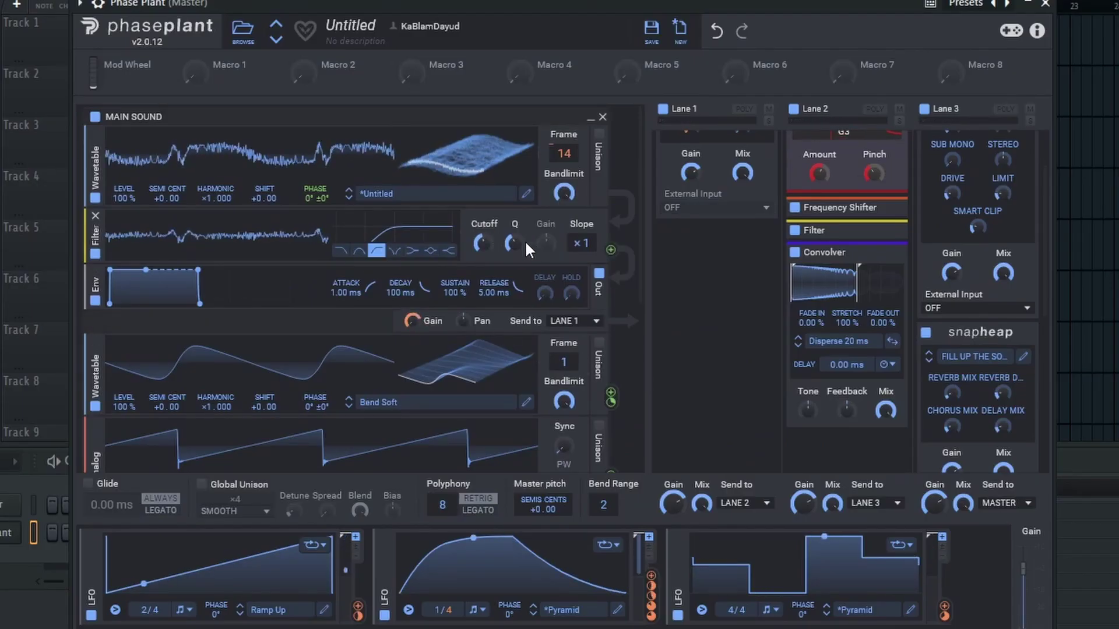
scroll(443, 350, "down", 3)
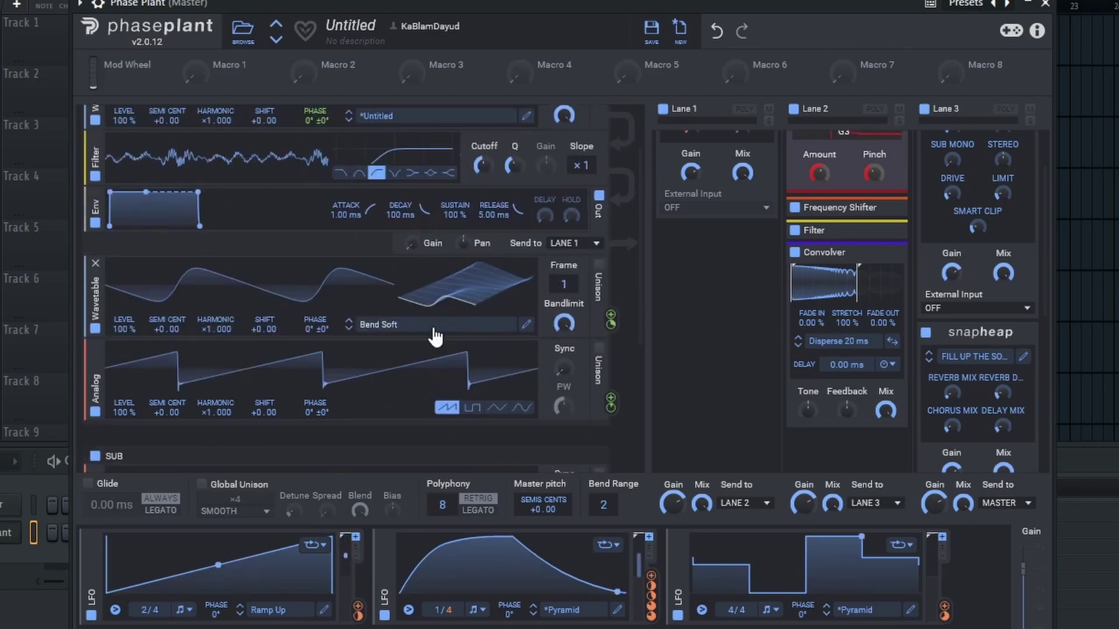
scroll(312, 302, "up", 3)
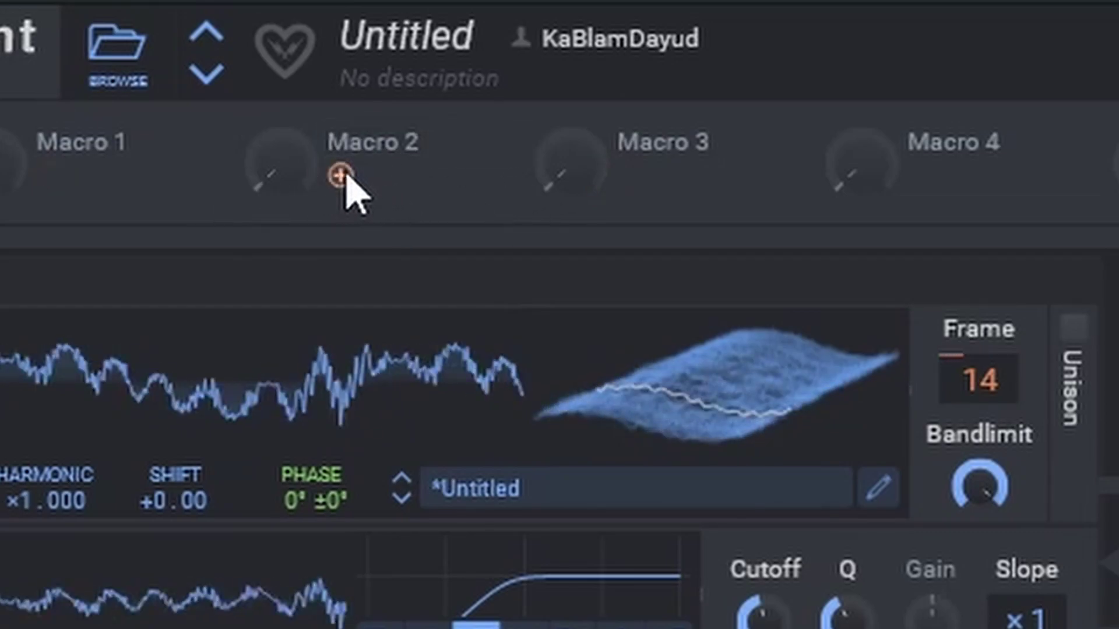
Assign Macro 2 to modulate the main wavetable's Frame and name the macro WT POS
left_click_drag(344, 175, 980, 418)
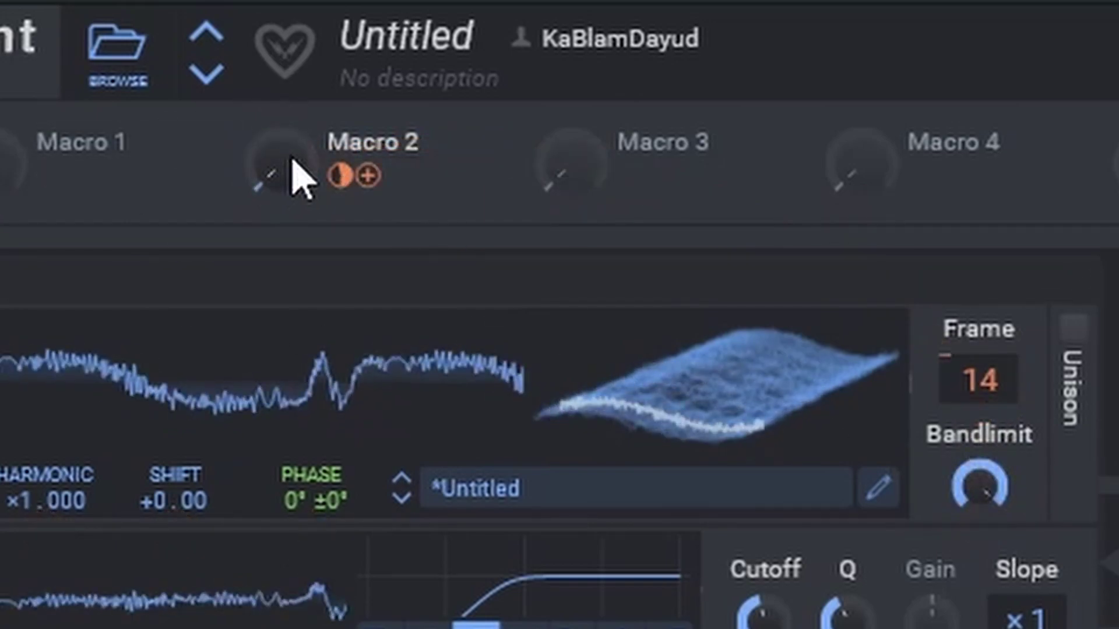
mouse_move(294, 193)
left_mouse_down()
mouse_move(295, 108)
mouse_move(295, 194)
left_mouse_up()
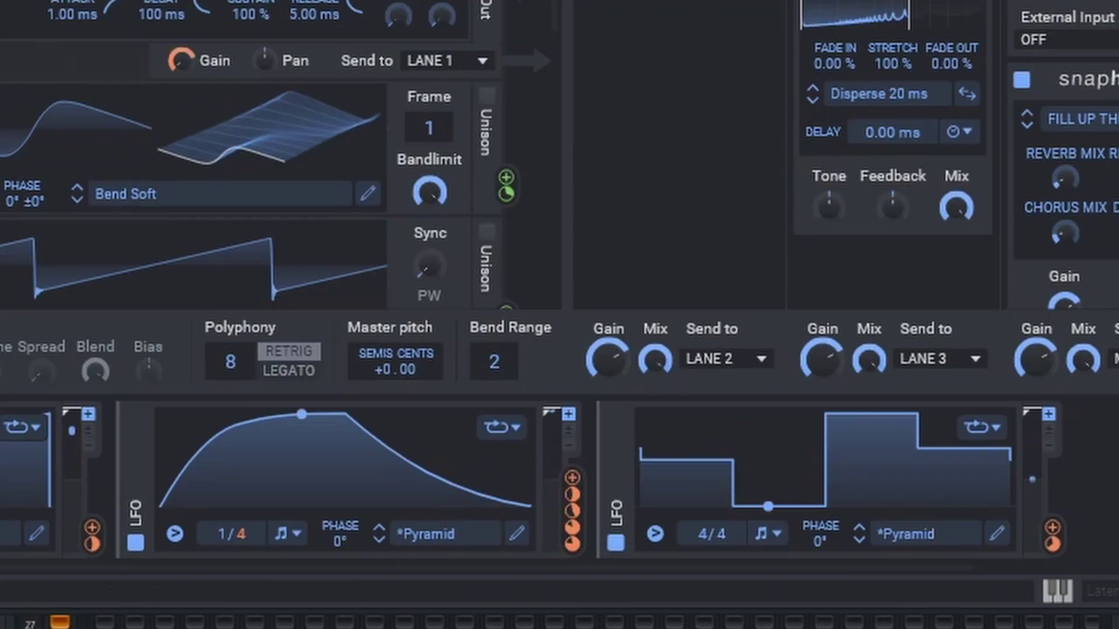
Turn off the third LFO and assign Macro 1, named SPEED, to modulate the second LFO's rate denominator
left_click(615, 542)
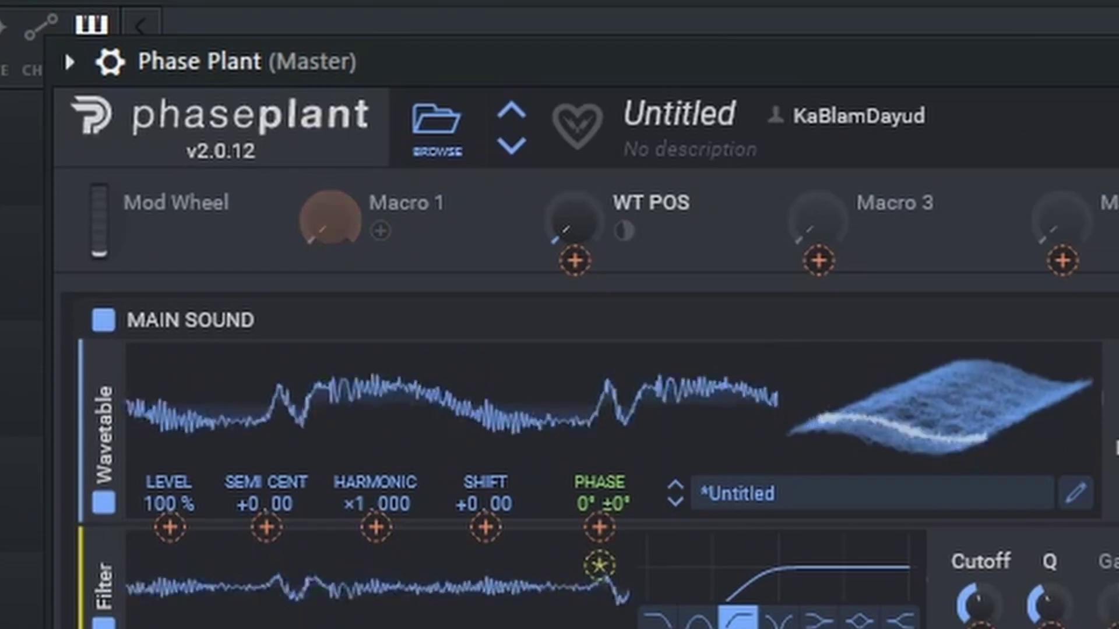
left_click_drag(329, 220, 307, 237)
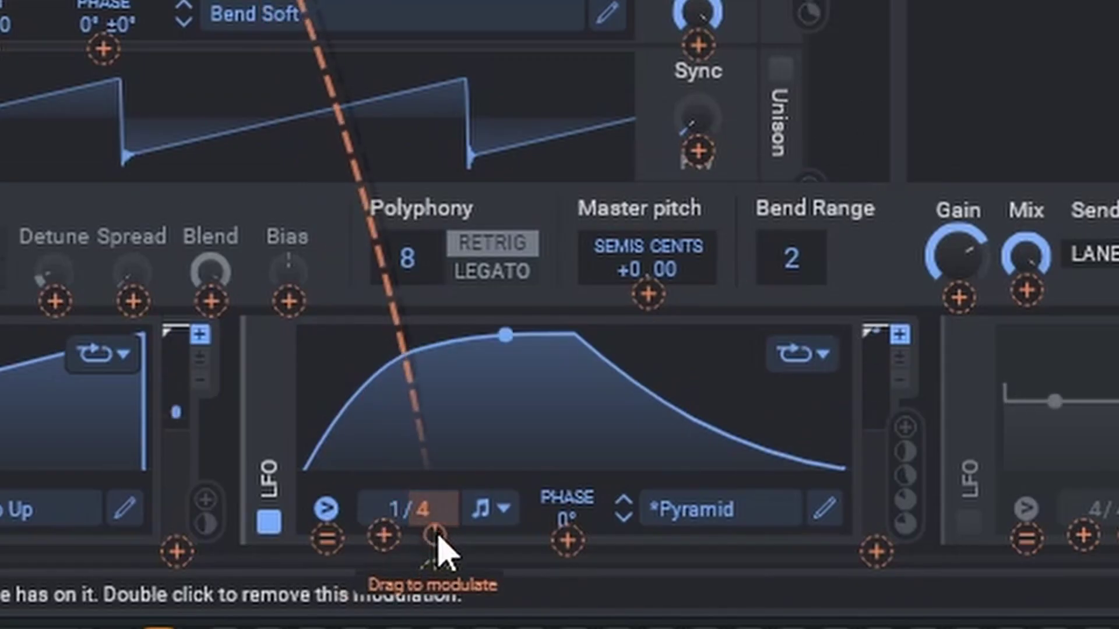
mouse_move(436, 533)
left_mouse_down()
mouse_move(436, 508)
mouse_move(434, 531)
left_mouse_up()
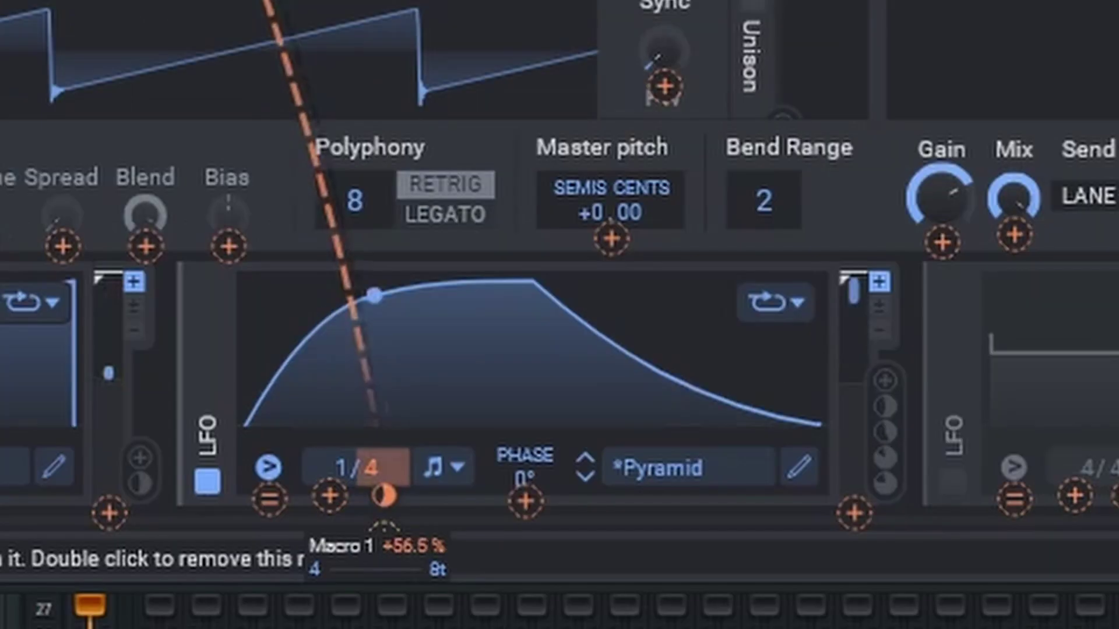
left_click_drag(384, 496, 384, 493)
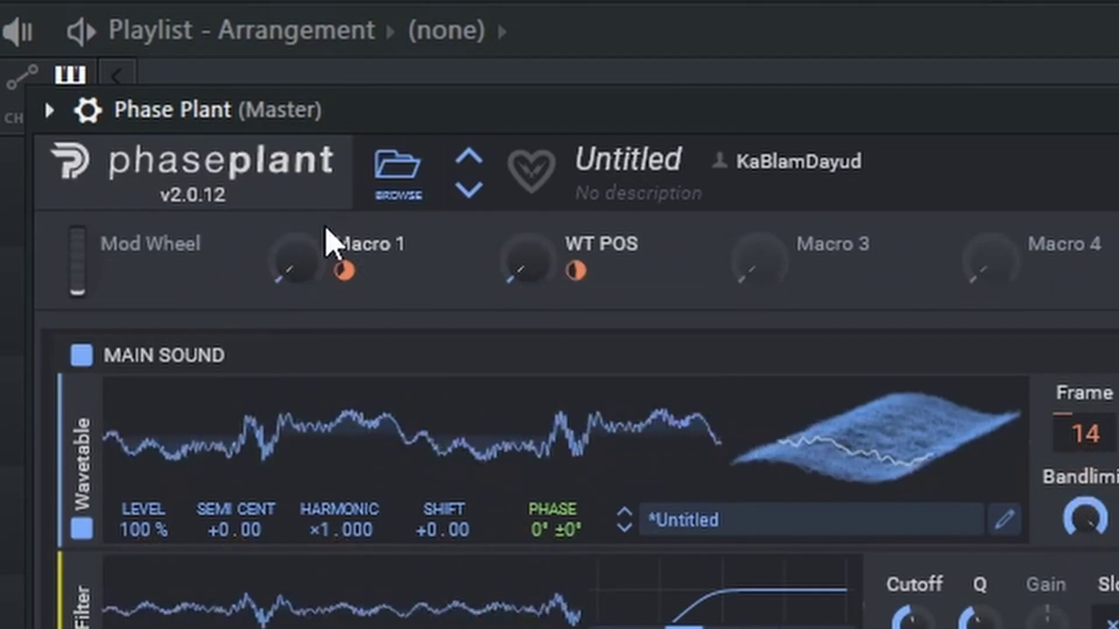
left_click_drag(299, 290, 298, 211)
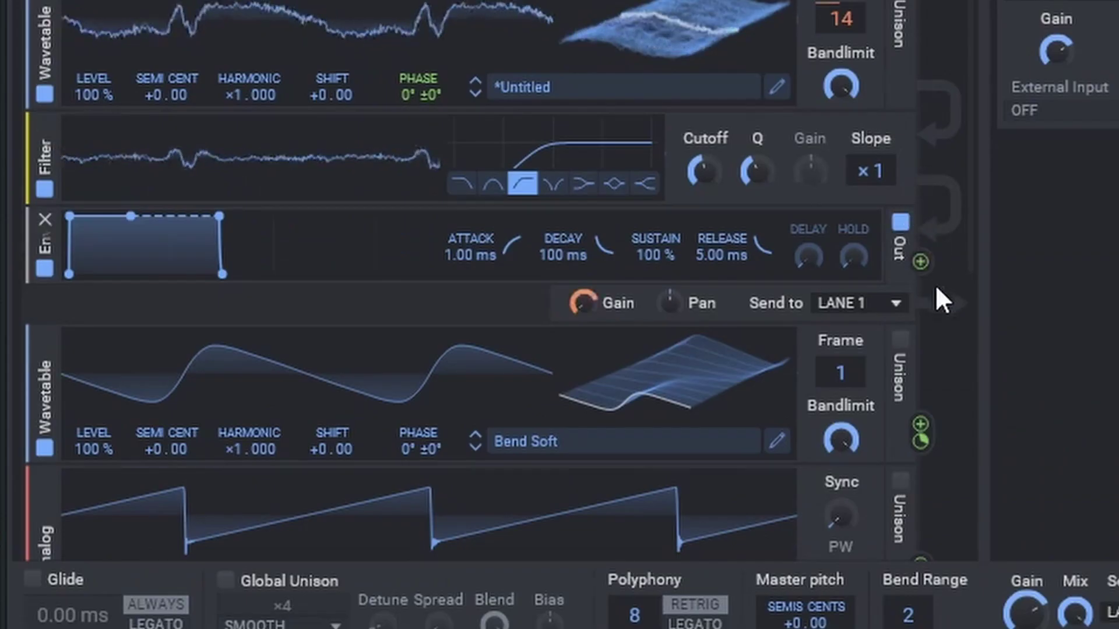
Increase the Bend Soft wavetable's phase-modulation depth, and load the Noise Sweep impulse in Lane 2's Convolver with its trim window moved along
left_click_drag(921, 441, 920, 426)
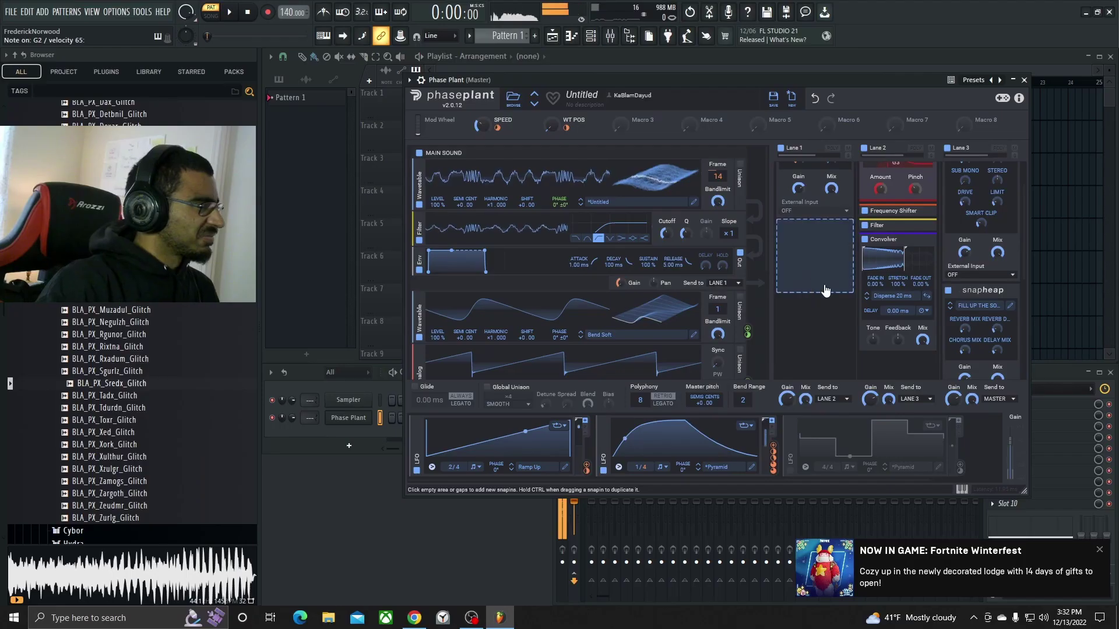
scroll(810, 291, "down", 1)
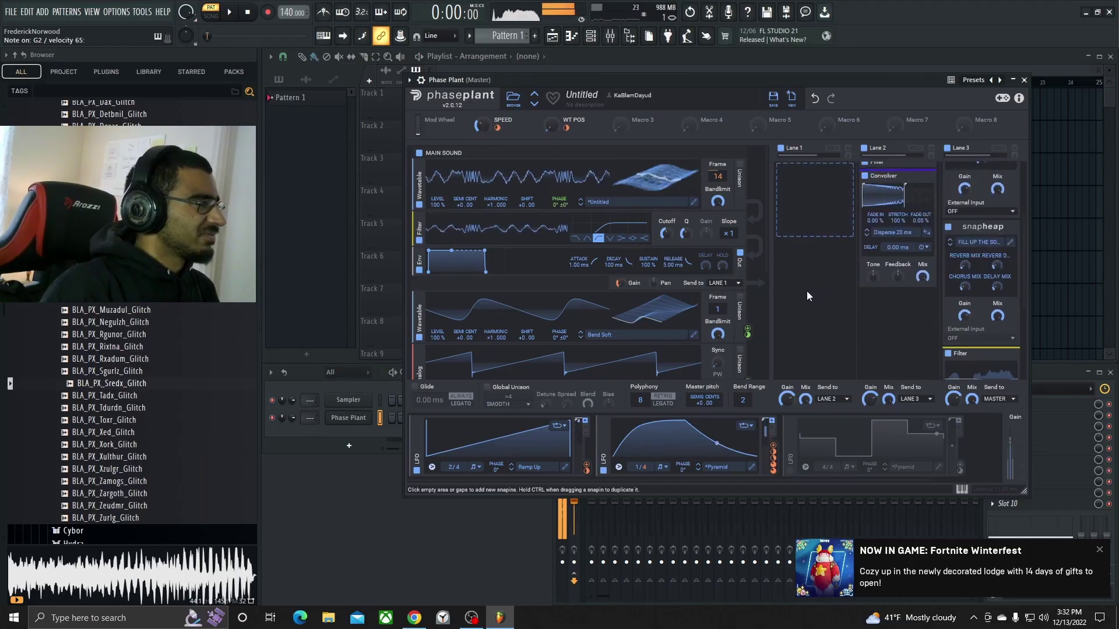
left_click(867, 273)
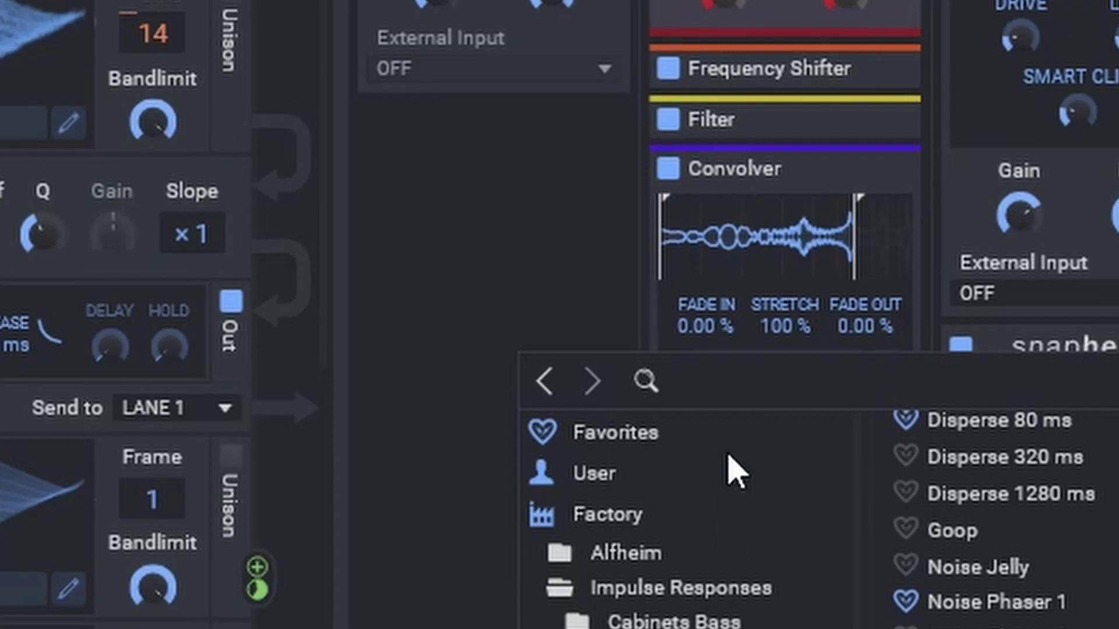
left_click_drag(864, 262, 798, 262)
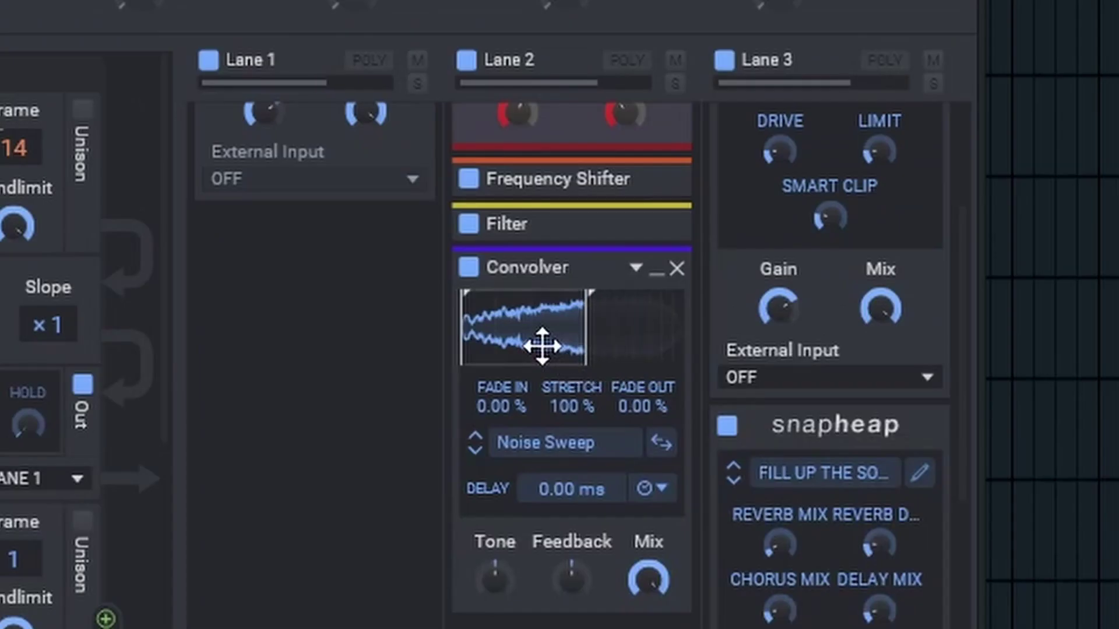
left_click_drag(542, 346, 603, 342)
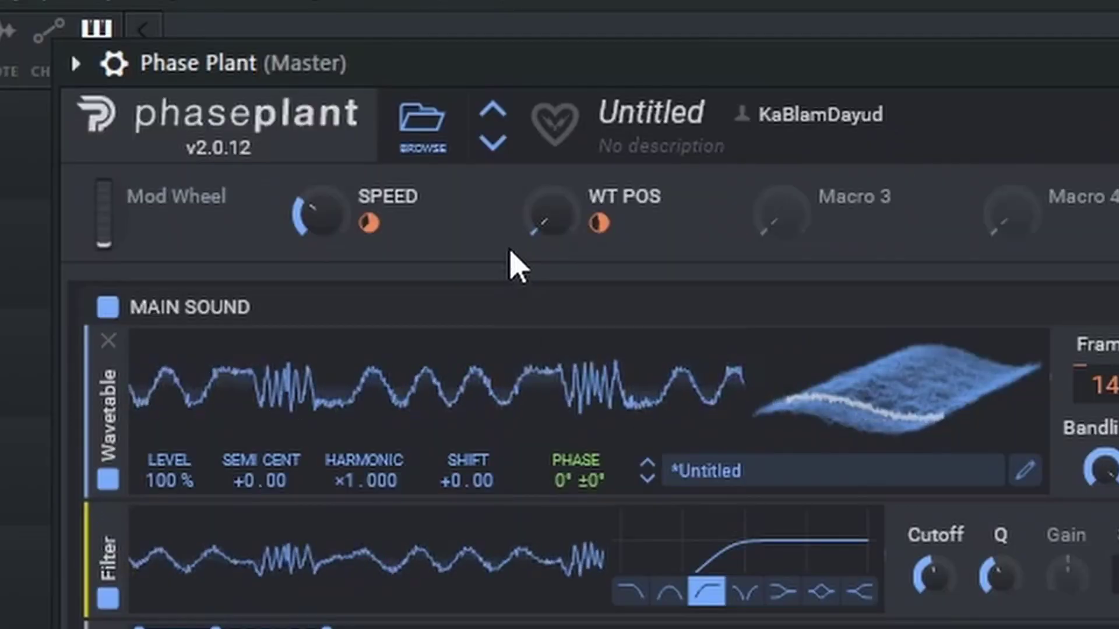
Audition the bass with the SPEED macro raised, lowered and raised again
left_click_drag(320, 213, 320, 183)
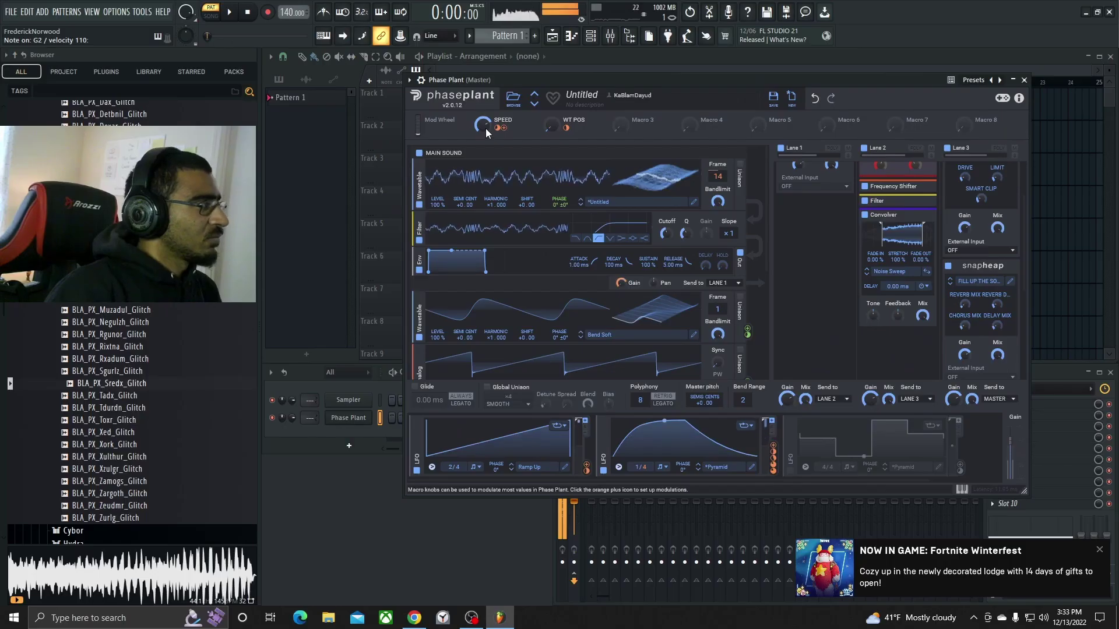
left_click_drag(326, 224, 326, 262)
left_click_drag(483, 125, 482, 93)
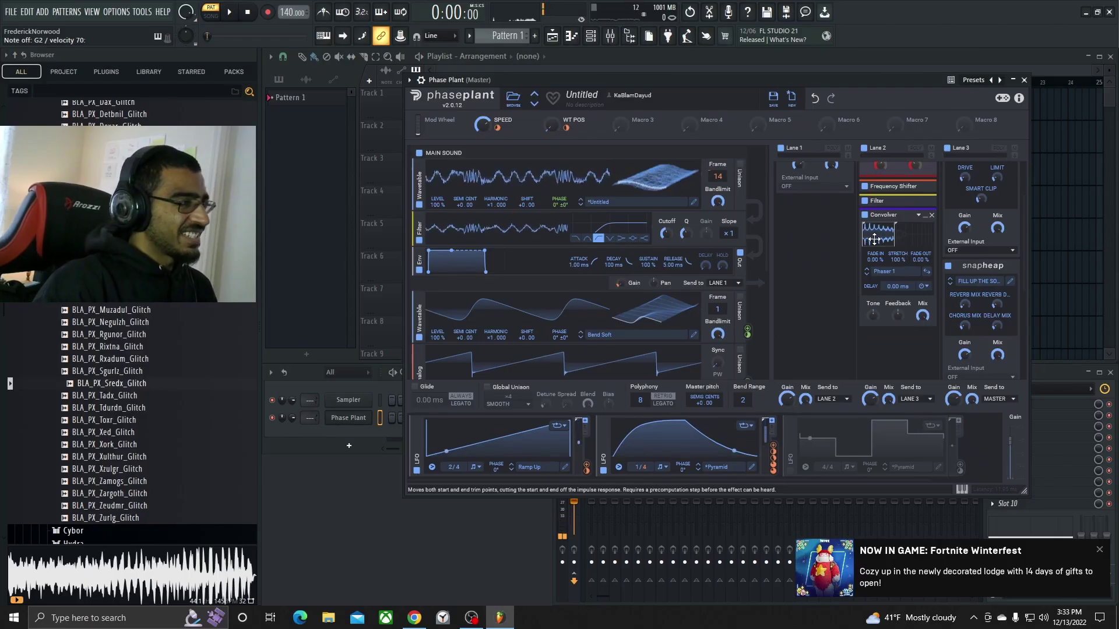
Switch Lane 2's Convolver impulse to Scribble and the phase-modulating wavetable to Asym Hard
left_click_drag(884, 245, 871, 242)
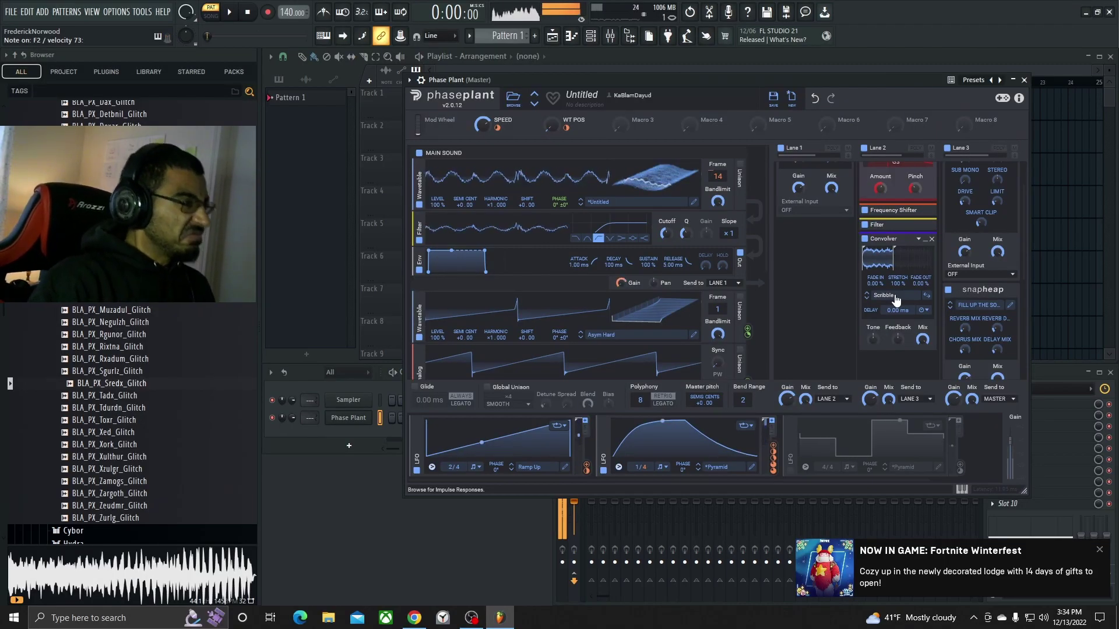
scroll(830, 294, "up", 3)
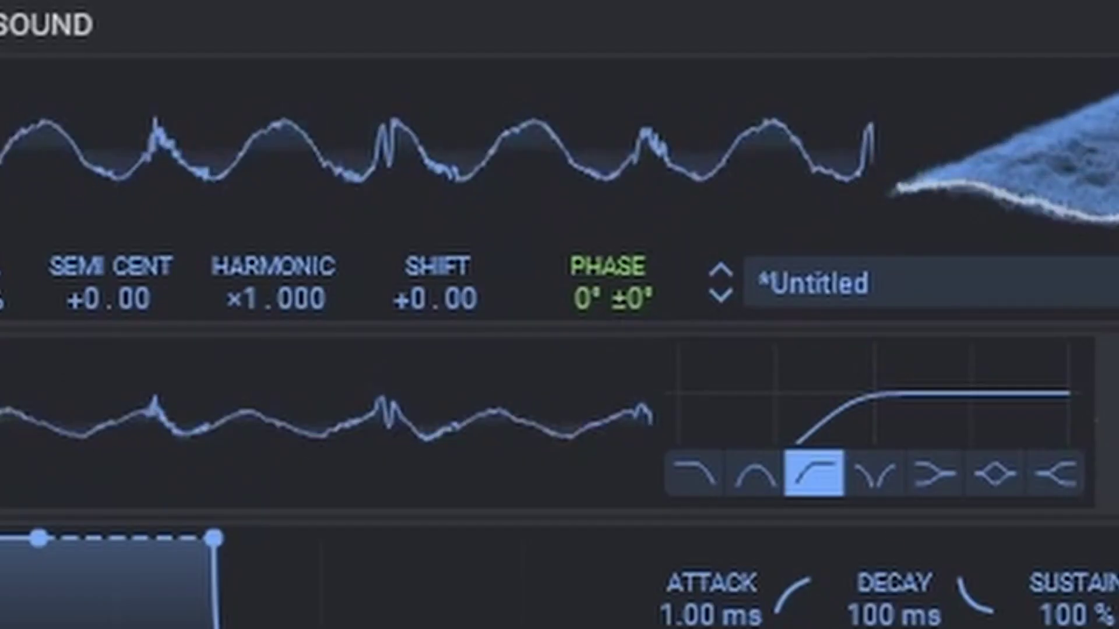
Modulate the depth of the Analog oscillator's phase modulation on the main wavetable with the second LFO, and adjust the amount
mouse_move(585, 397)
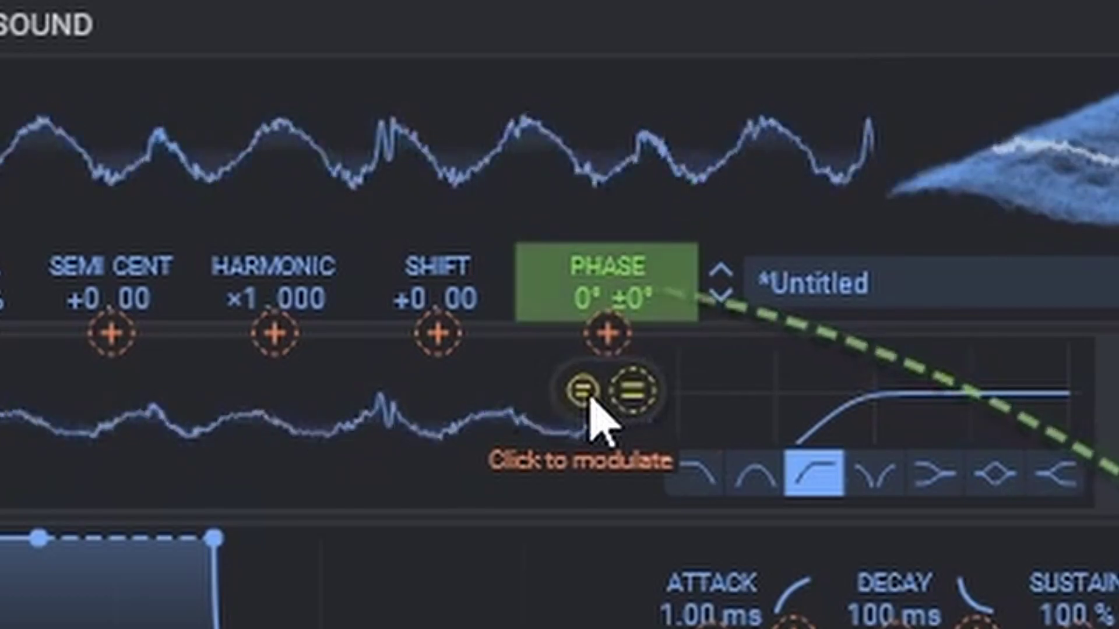
left_click(584, 393)
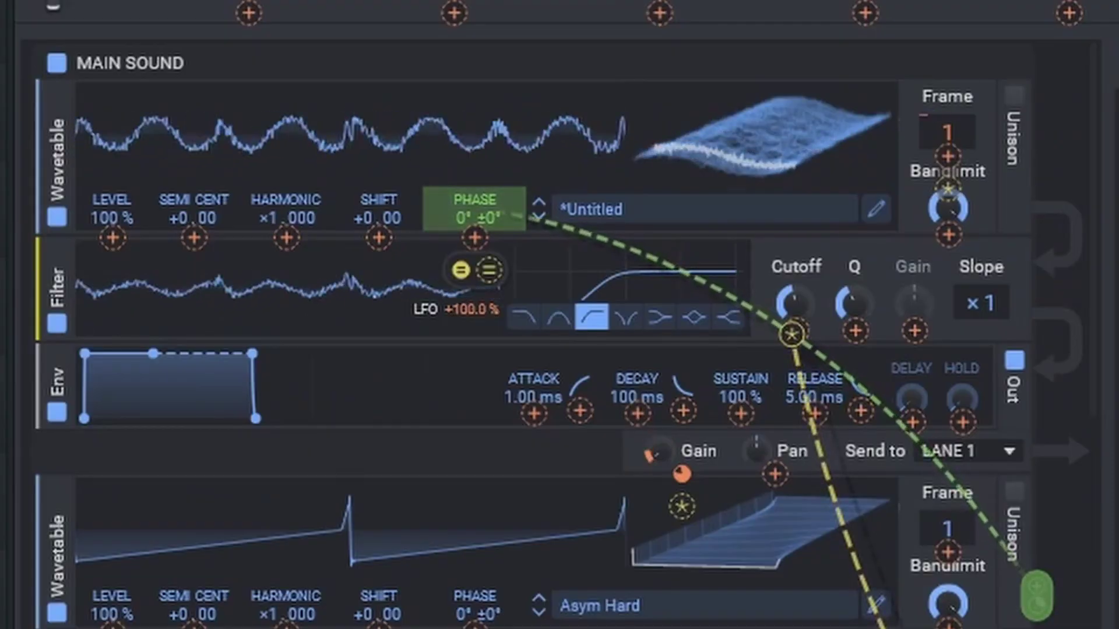
left_click(460, 271)
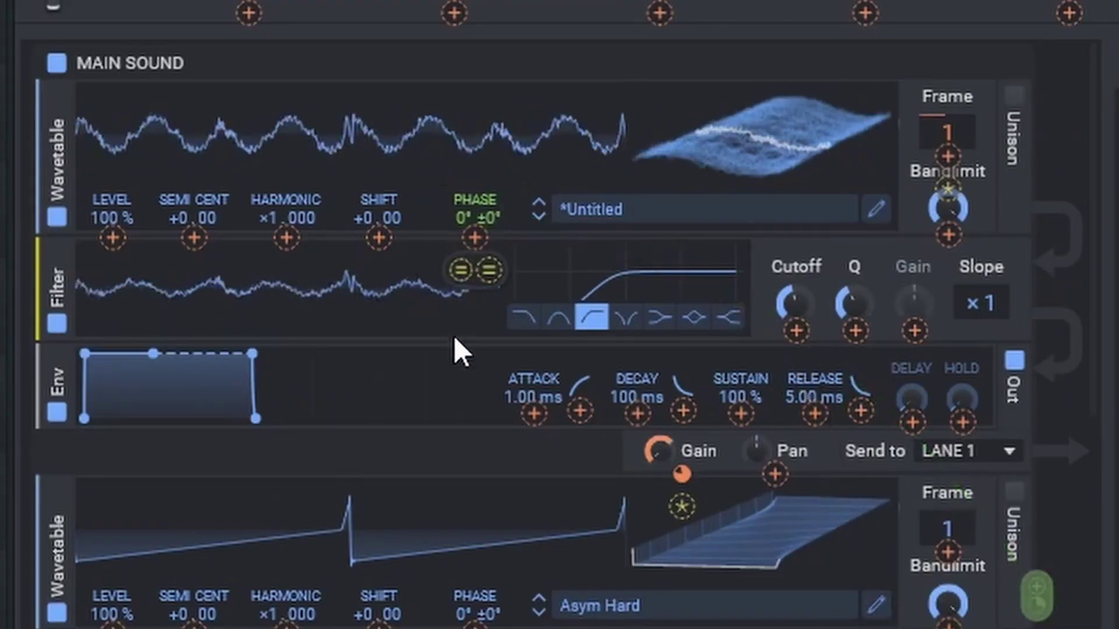
left_click(485, 273)
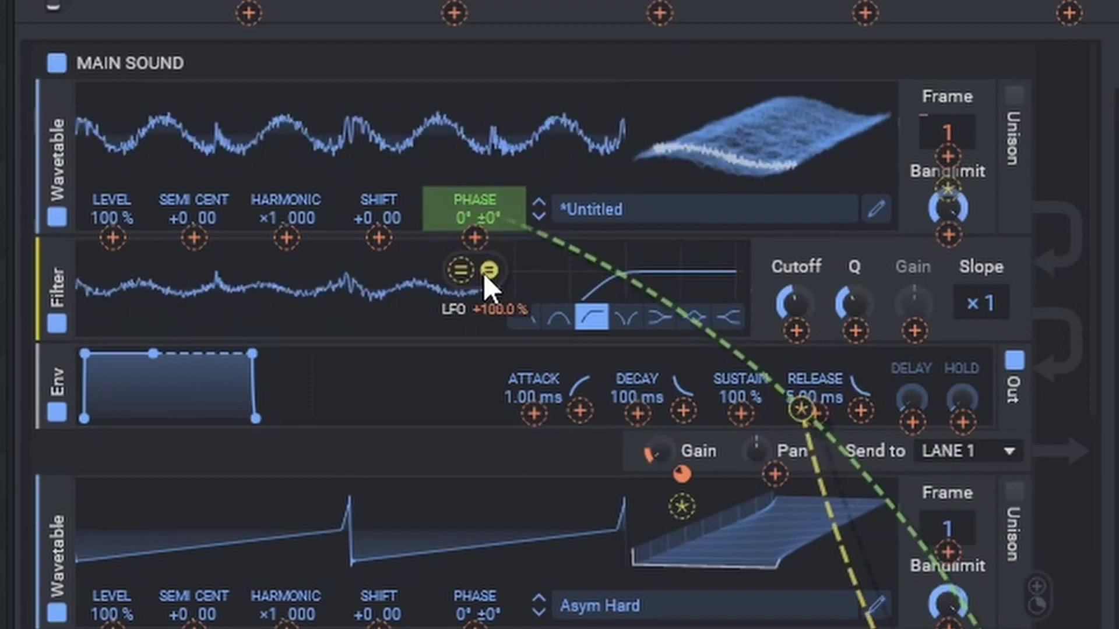
left_click_drag(489, 272, 489, 280)
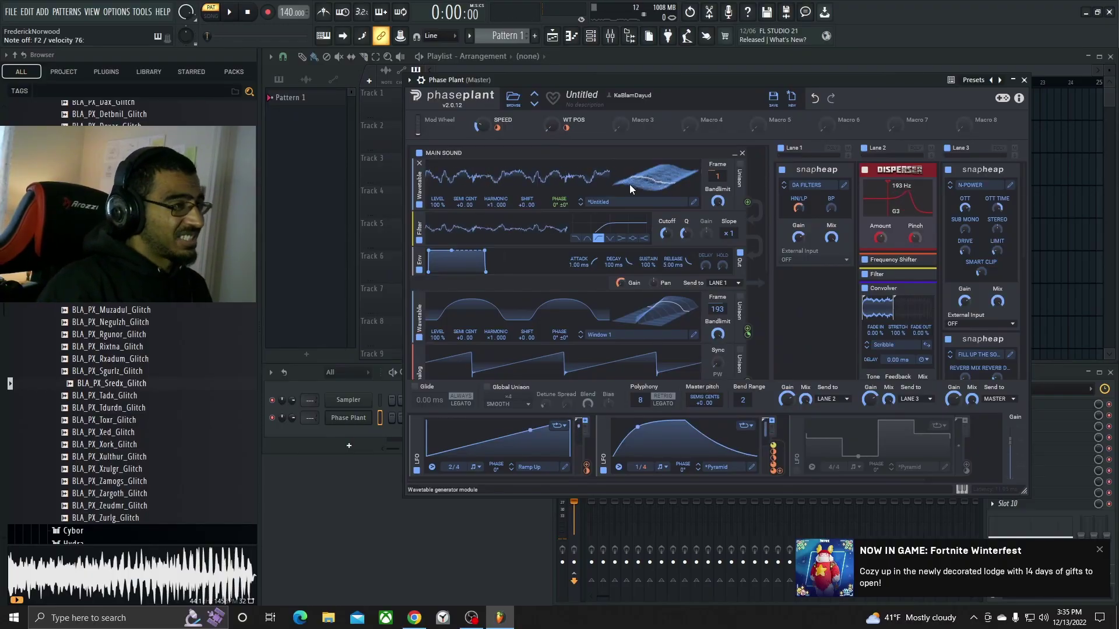
Open the main glitch wavetable in the Wavetable Editor and start saving it as a file
left_click(693, 203)
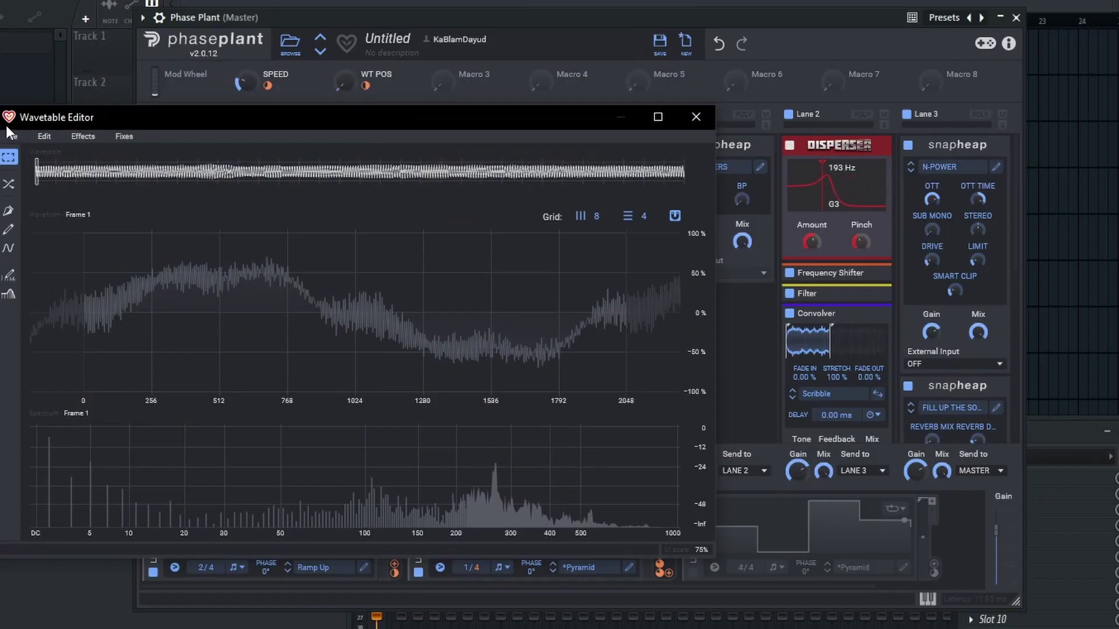
left_click_drag(369, 151, 560, 127)
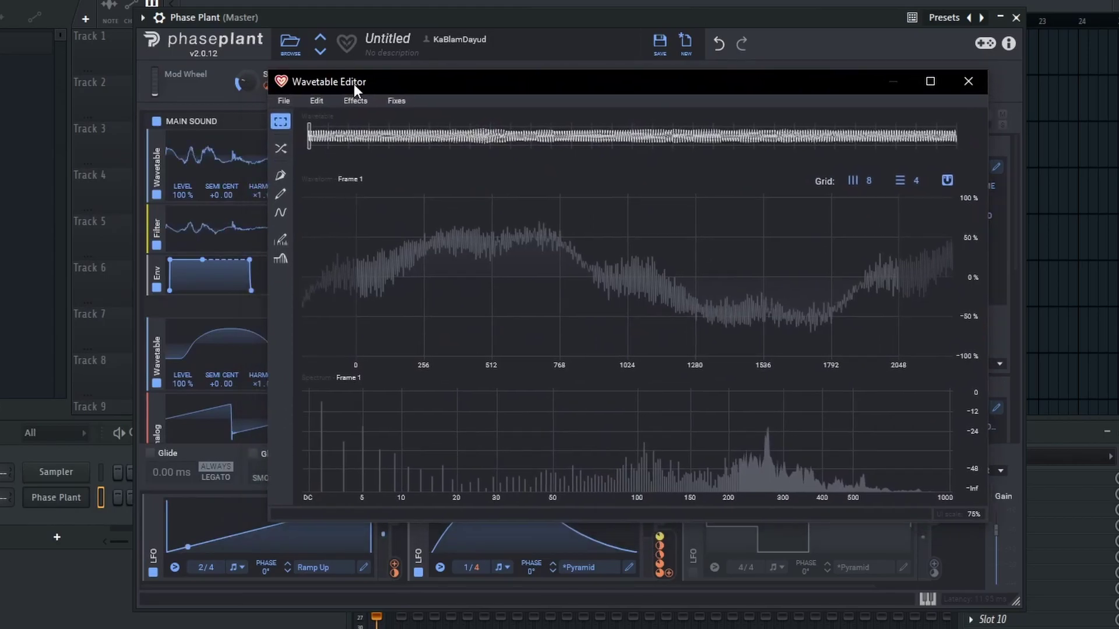
left_click(284, 101)
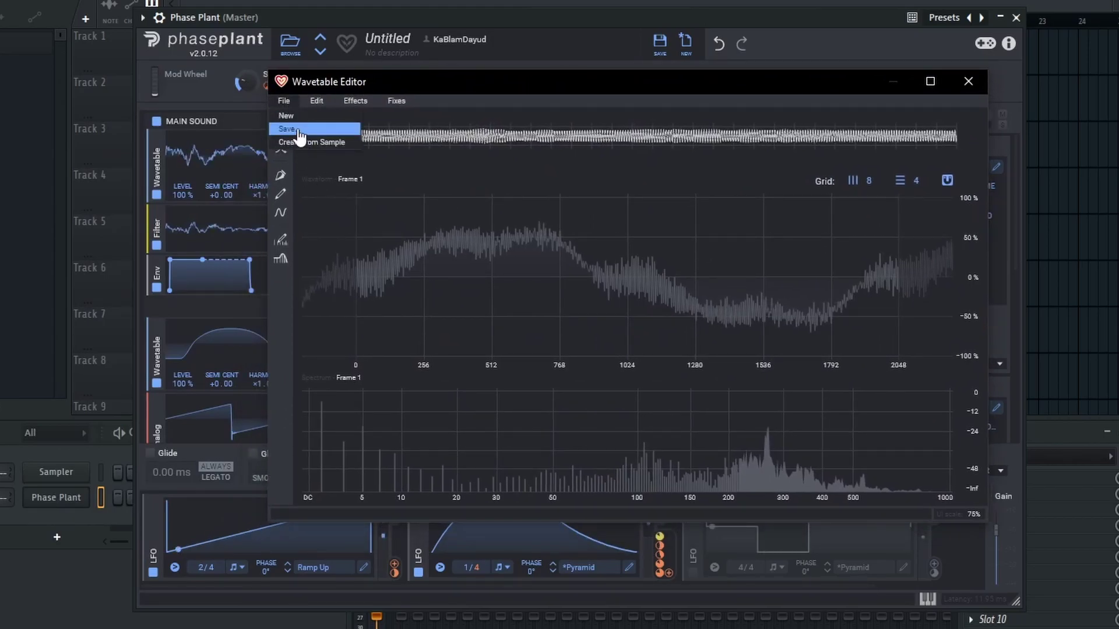
left_click(298, 135)
Save the wavetable in the KBD - WAVETABLES 2022 folder as KB - WT Different 03 with WAV as the file type
left_click(361, 180)
scroll(547, 253, "down", 3)
left_click(554, 294)
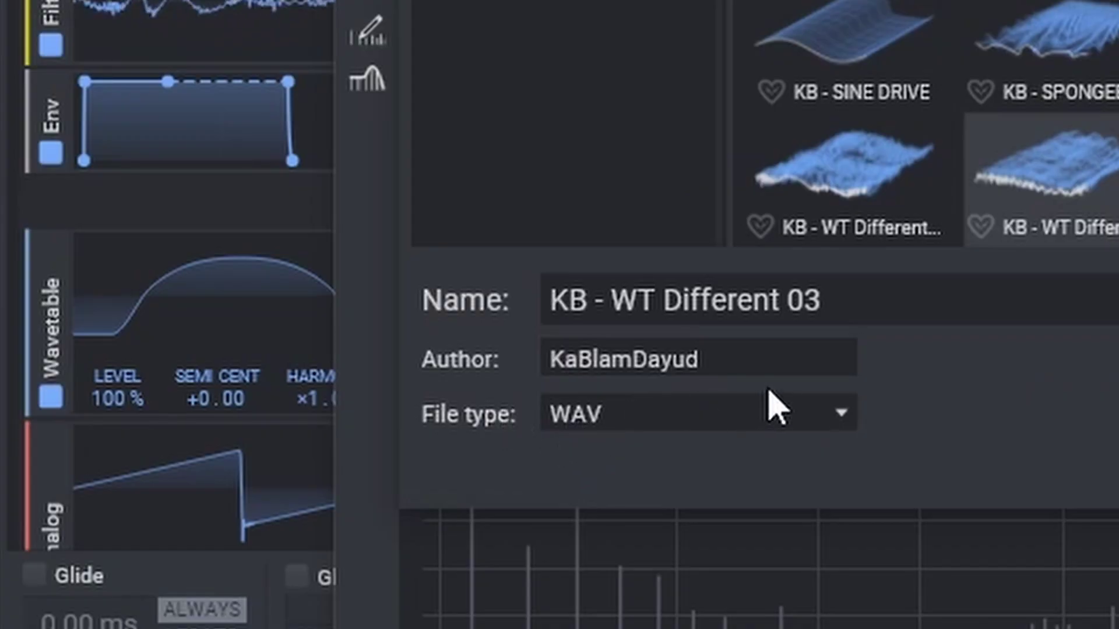
left_click(769, 402)
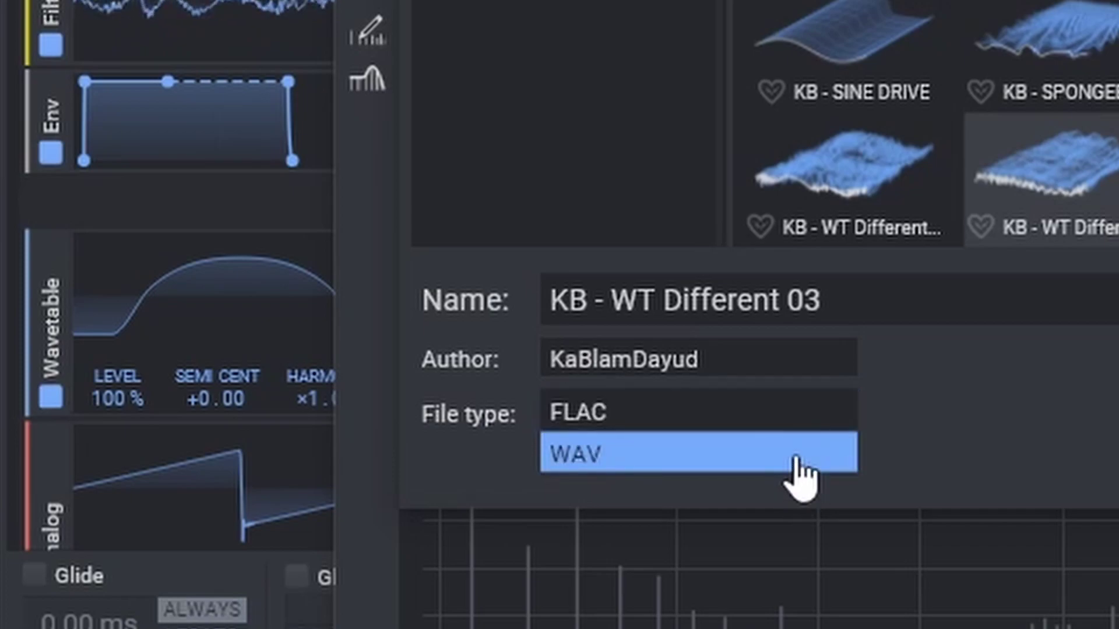
left_click(802, 469)
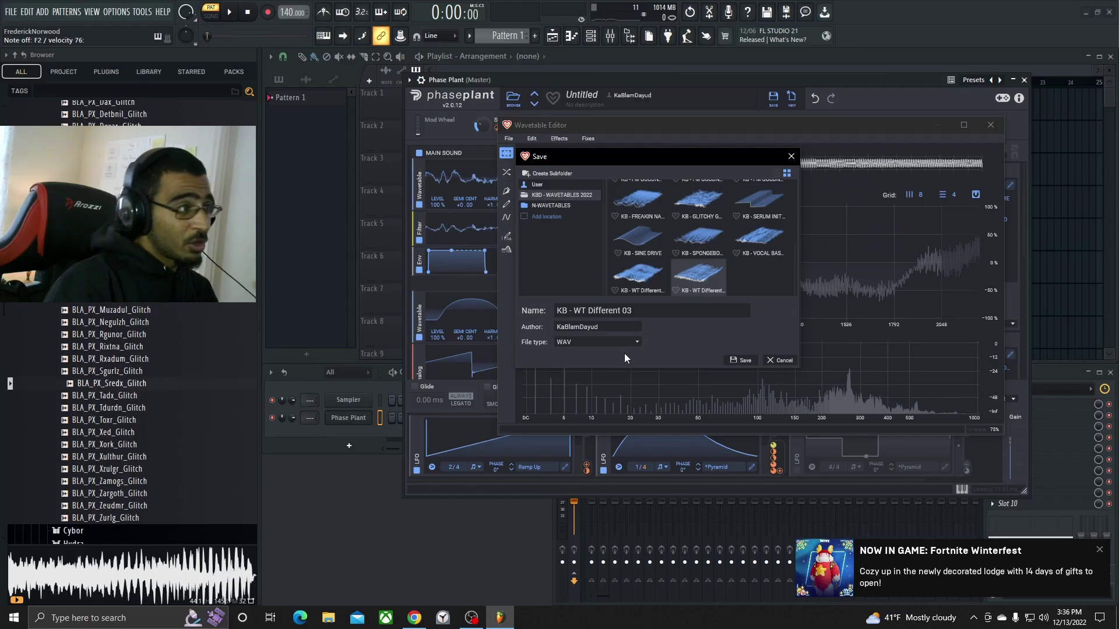